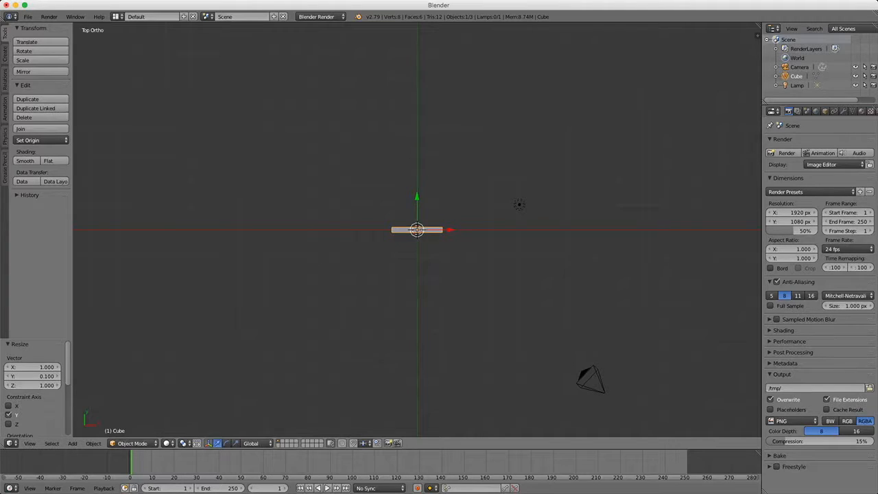
Scale the cube by 0.1 along the X axis to make it a thin square post.
key("s")
type("x.1")
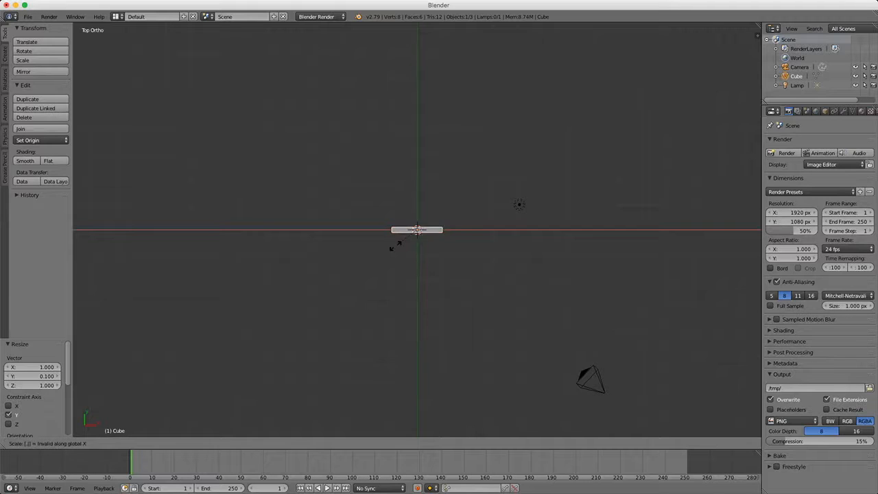
key("Return")
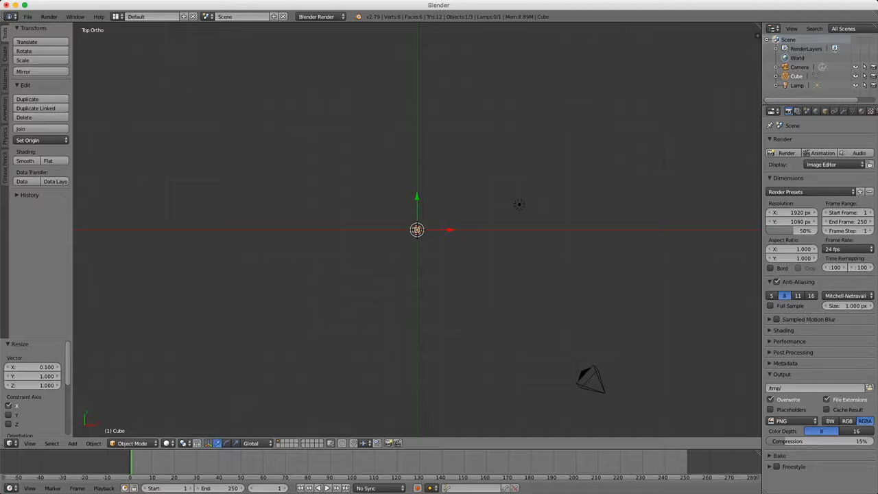
Move the post by -3 along the Y axis and -1.5 along the X axis.
scroll(417, 230, "up", 6)
scroll(416, 230, "down", 6, "shift")
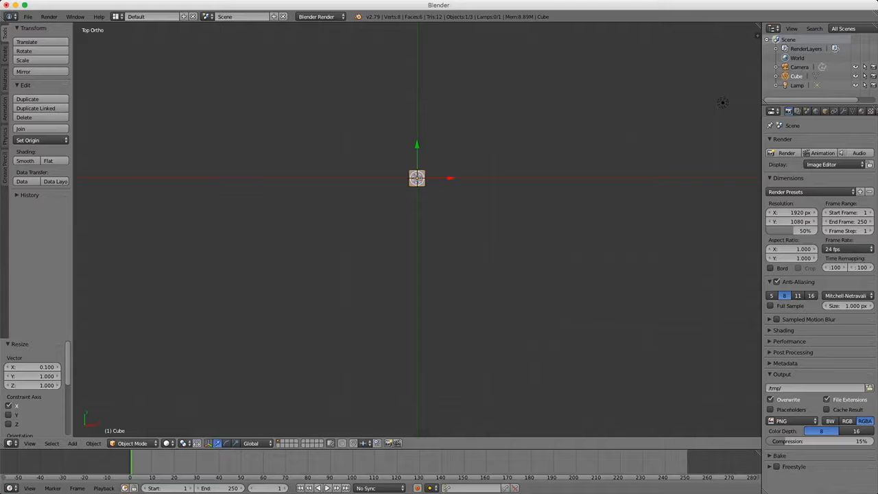
key("g")
key("y")
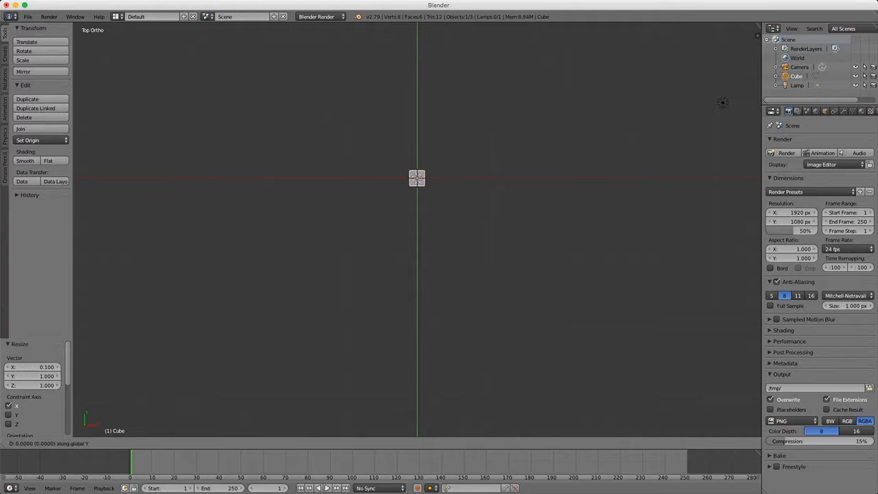
type("-3")
key("Return")
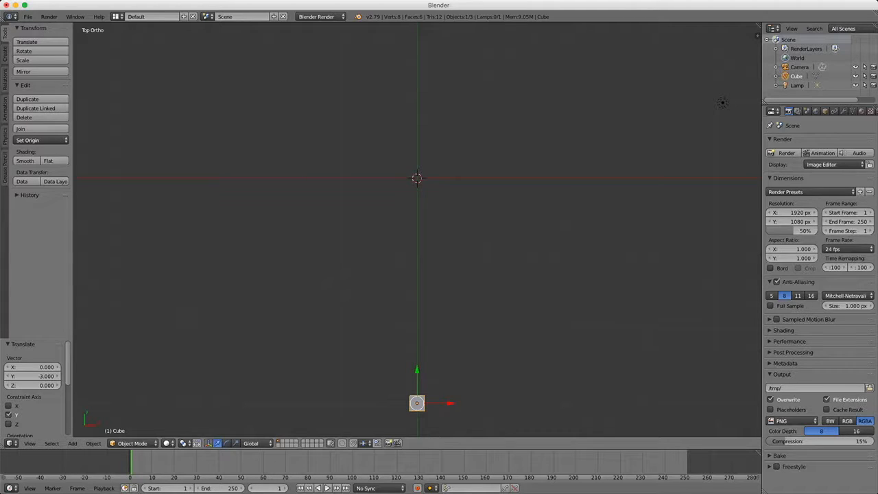
key("g")
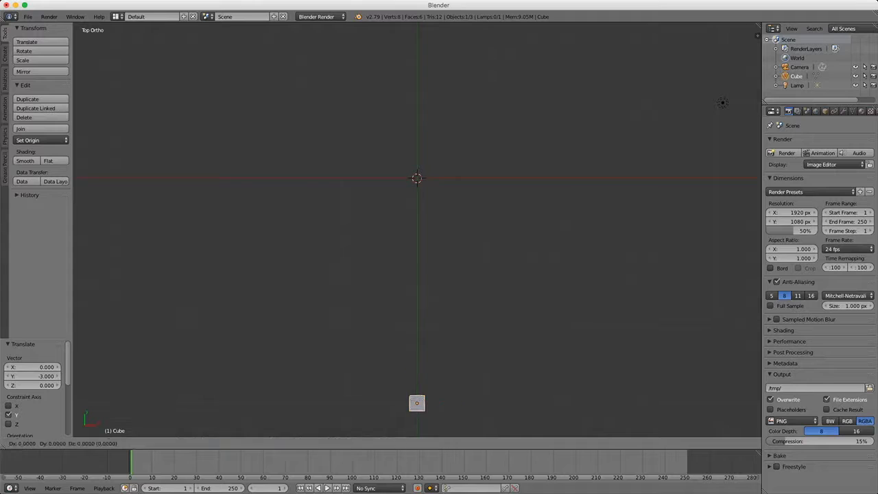
key("x")
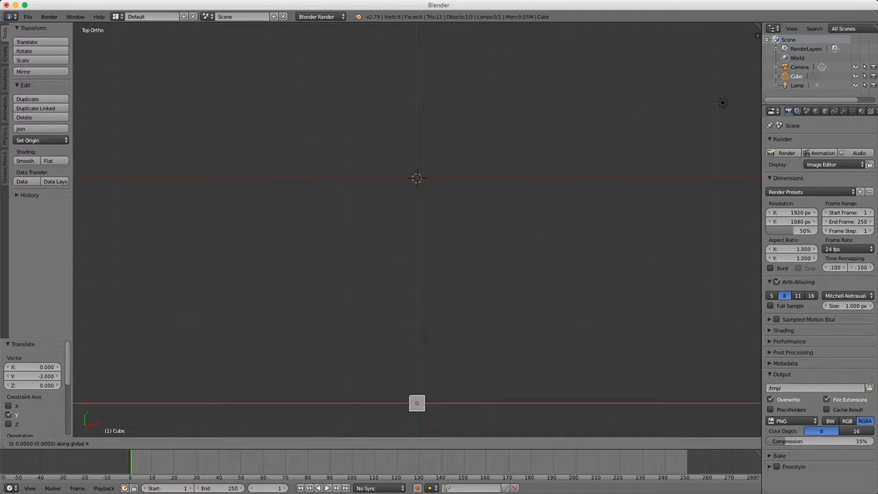
type("-1.5")
key("Return")
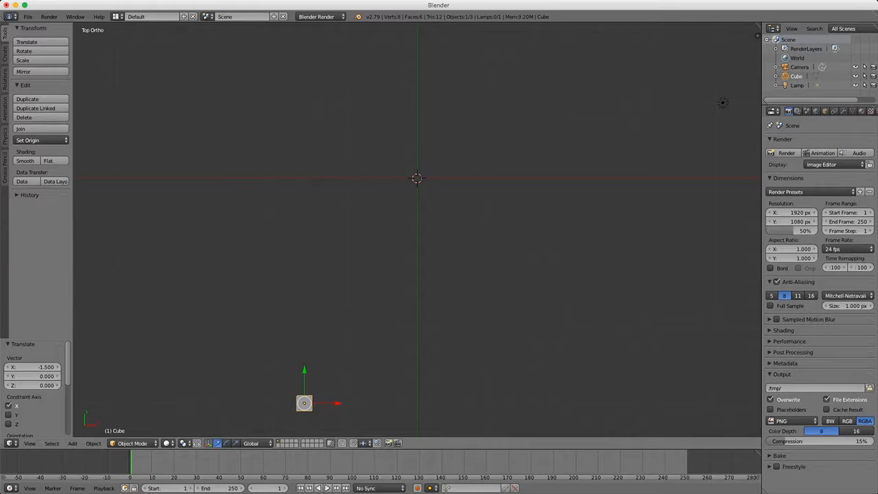
In Edit Mode with face selection, raise the post's top face by 1 along the Z axis.
key("Tab")
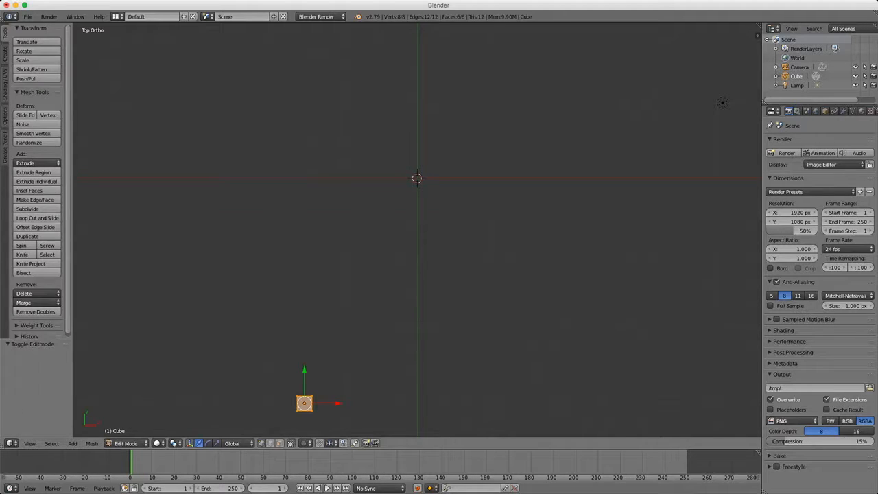
key("ctrl+Tab")
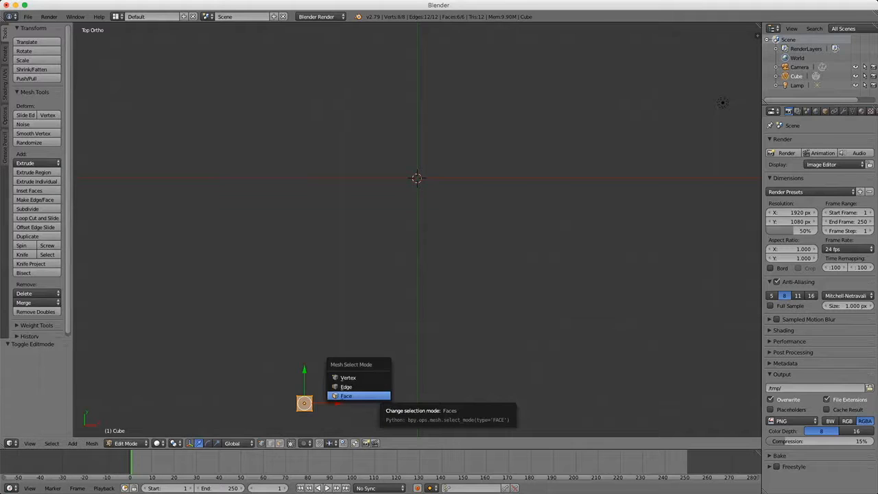
key("Return")
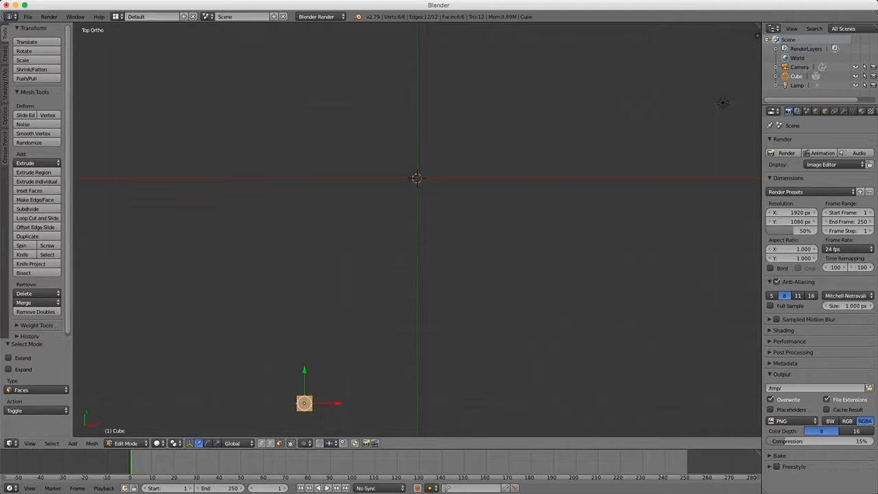
right_click(304, 403)
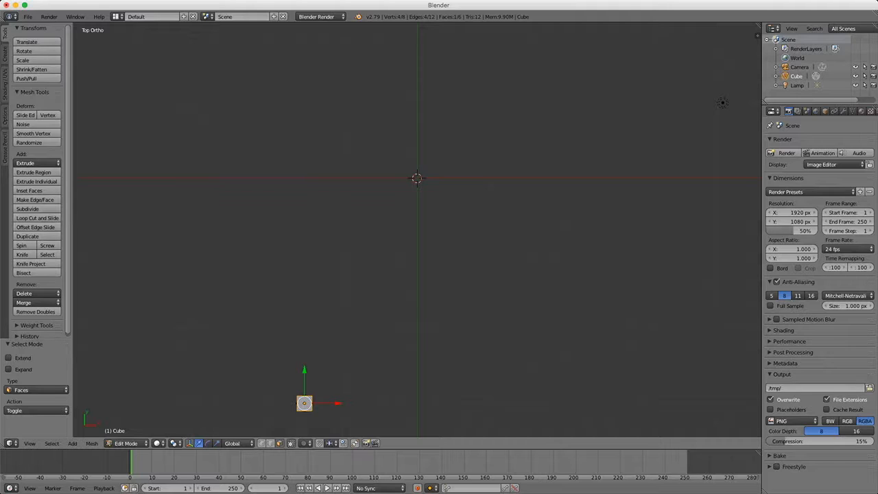
key("KP_3")
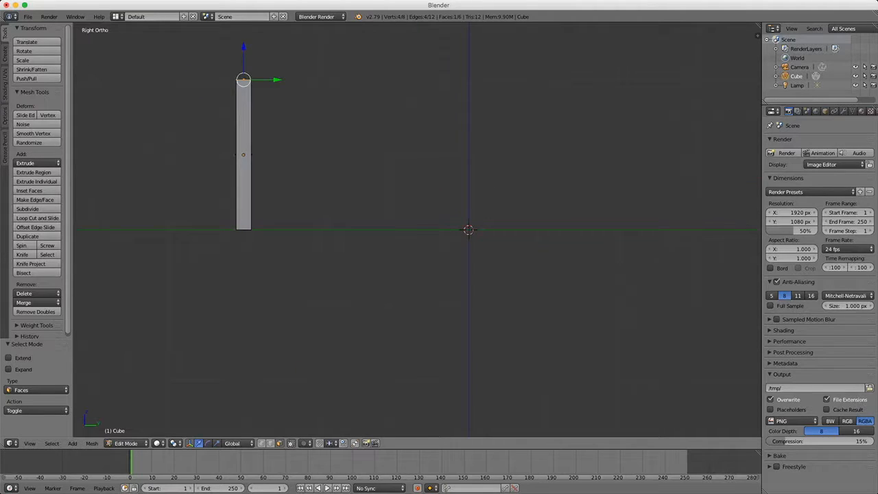
middle_click_drag(417, 206, 416, 275, "shift")
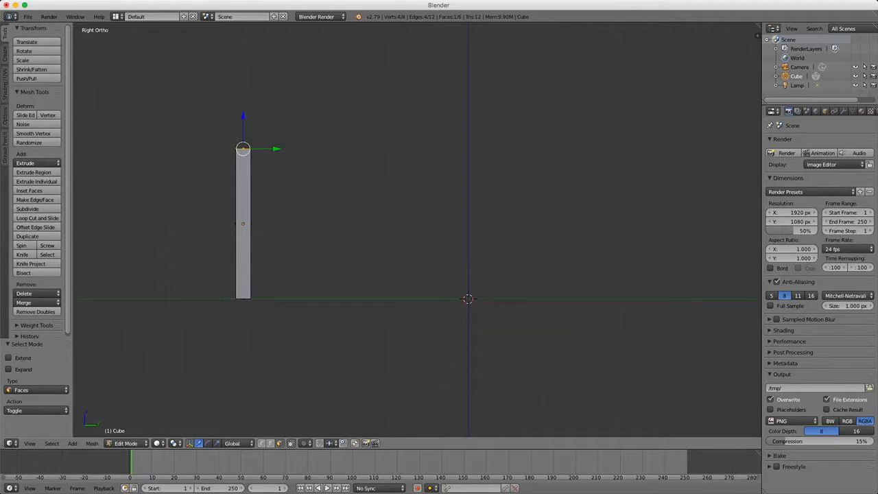
type("gz")
type("1")
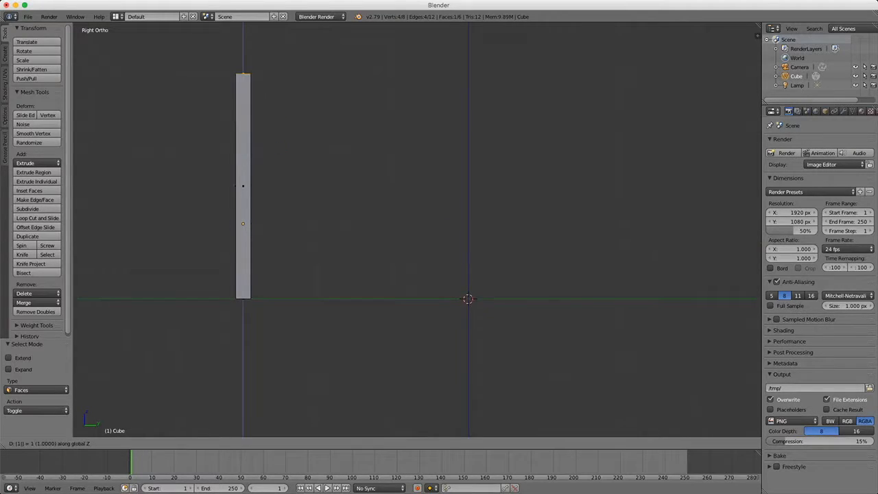
key("Return")
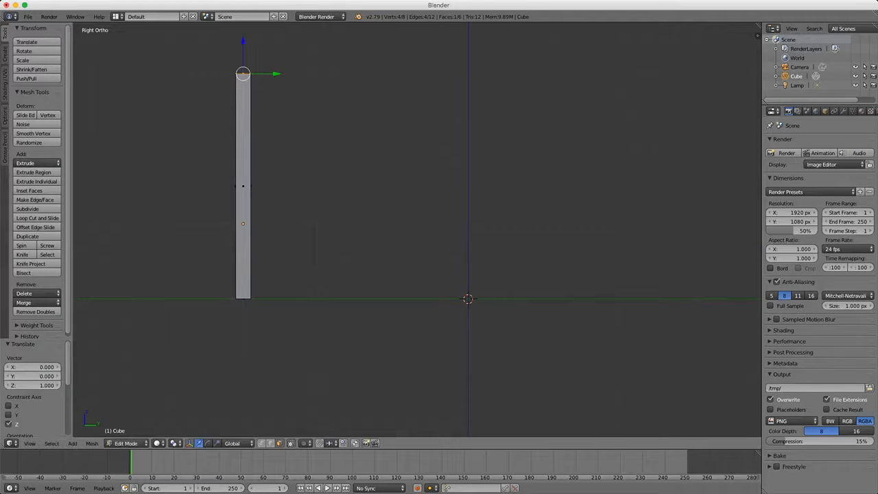
Add one horizontal loop cut around the post and slide it down from the middle by a factor of 0.2.
key("ctrl+r")
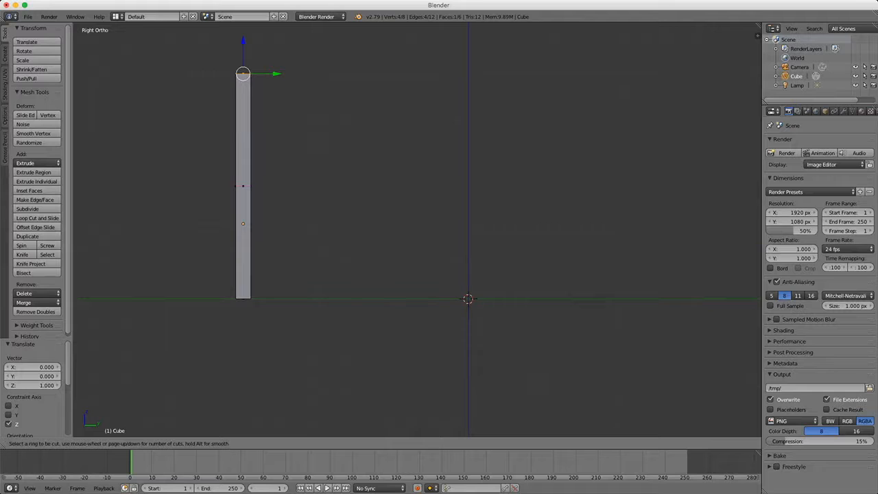
key("Return")
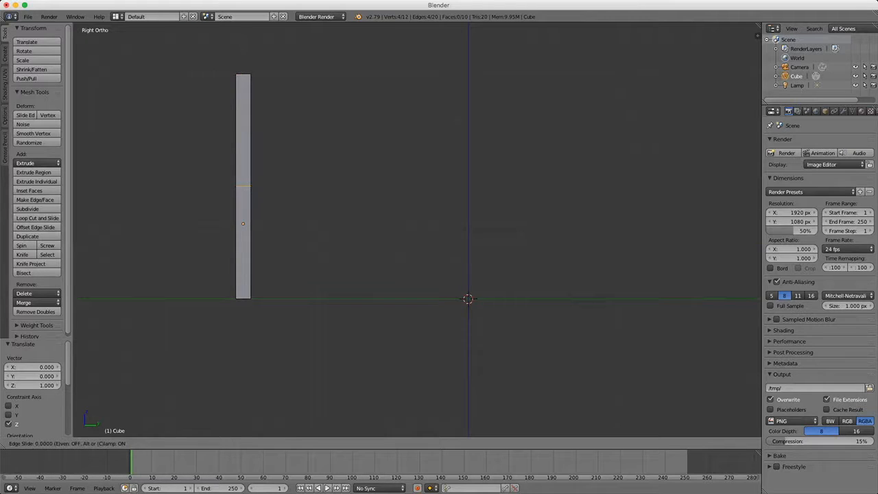
type(".2")
key("Return")
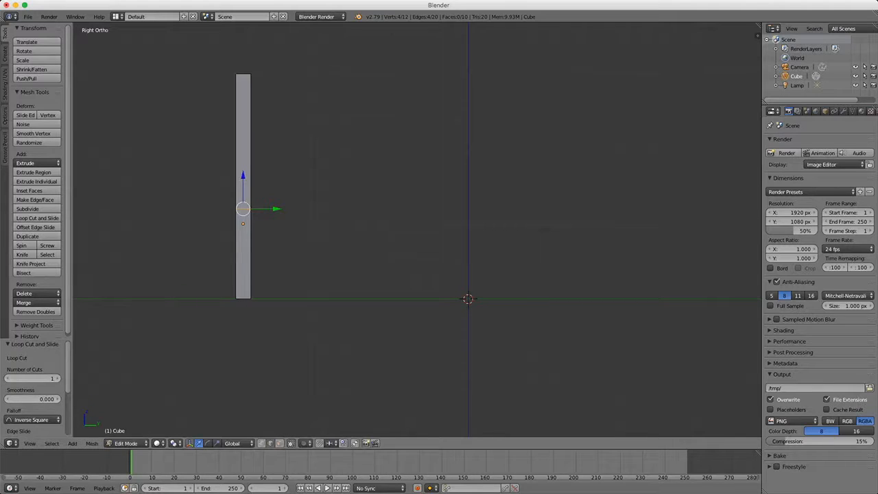
Add the four top edges to the selected loop and scale the post's upper section by 1.2.
key("KP_7")
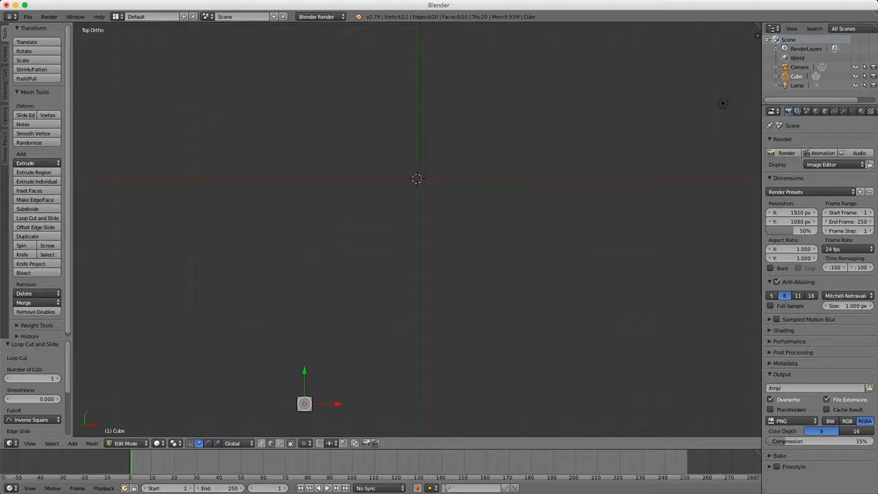
right_click(304, 396, "shift")
right_click(312, 403, "shift")
right_click(305, 411, "shift")
right_click(297, 403, "shift")
key("KP_1")
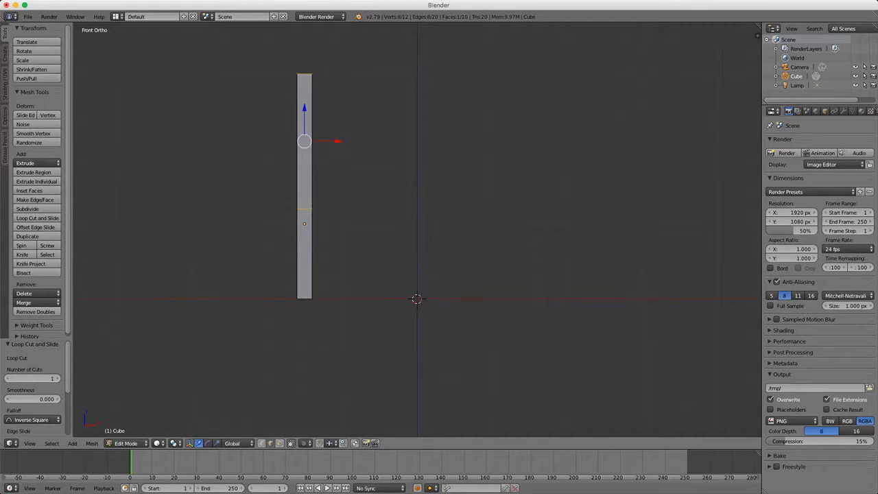
key("s")
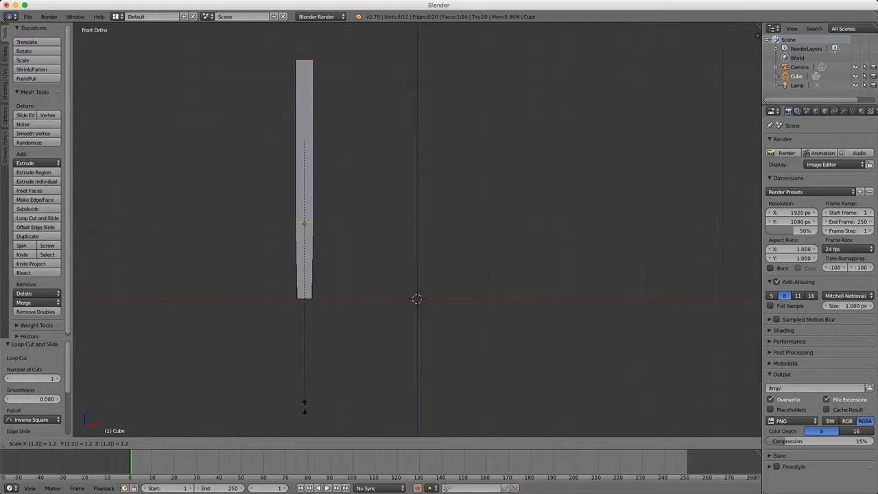
left_click(304, 405)
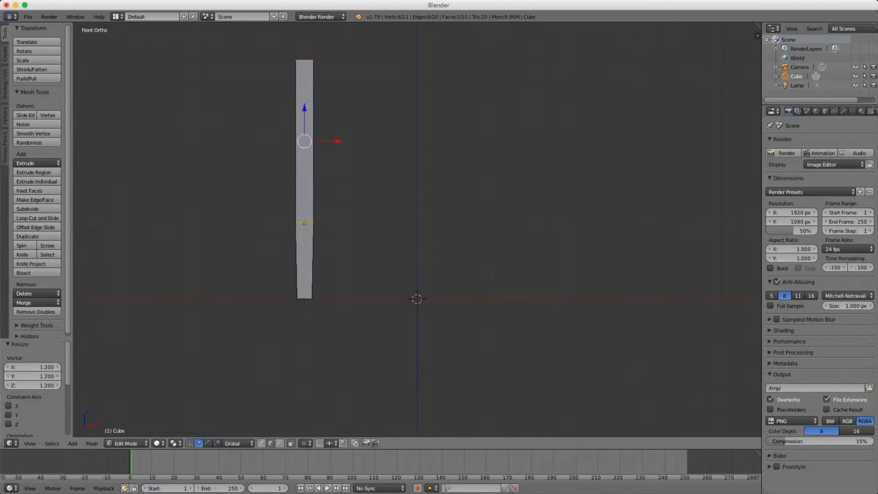
Shift the selected upper section by 0.02 along the Y axis and -0.02 along the X axis.
key("KP_7")
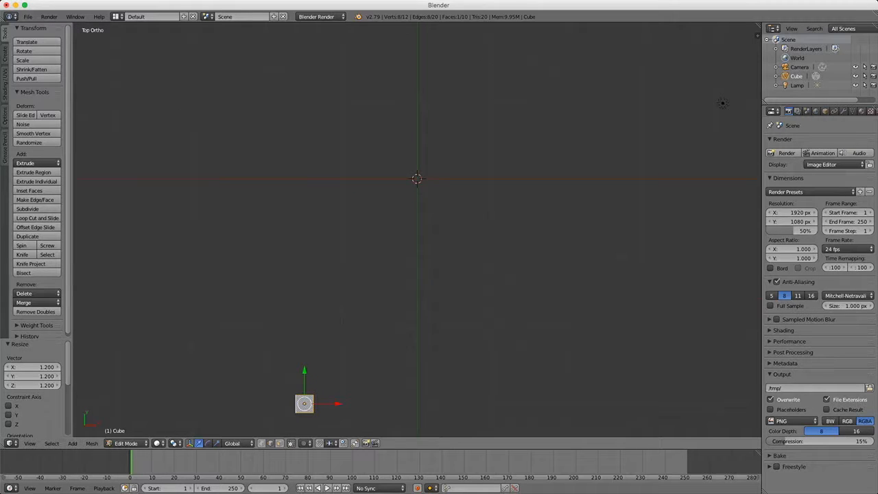
key("g")
type("y")
type(".02")
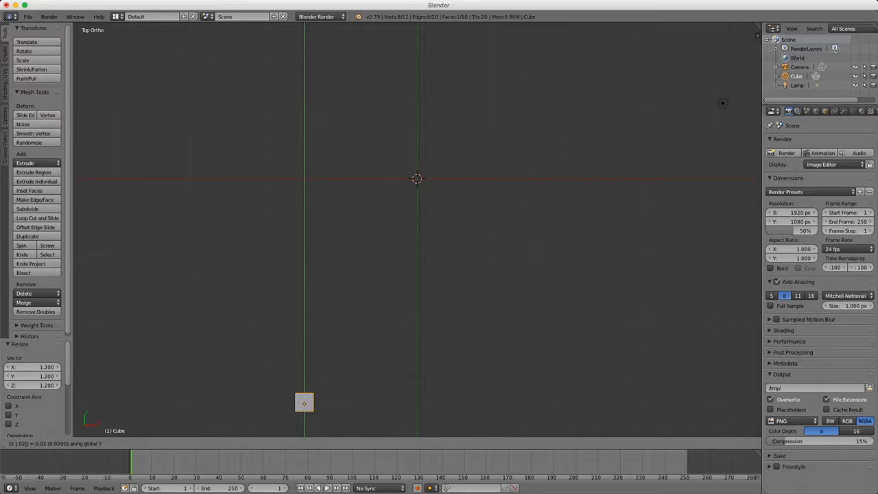
key("Return")
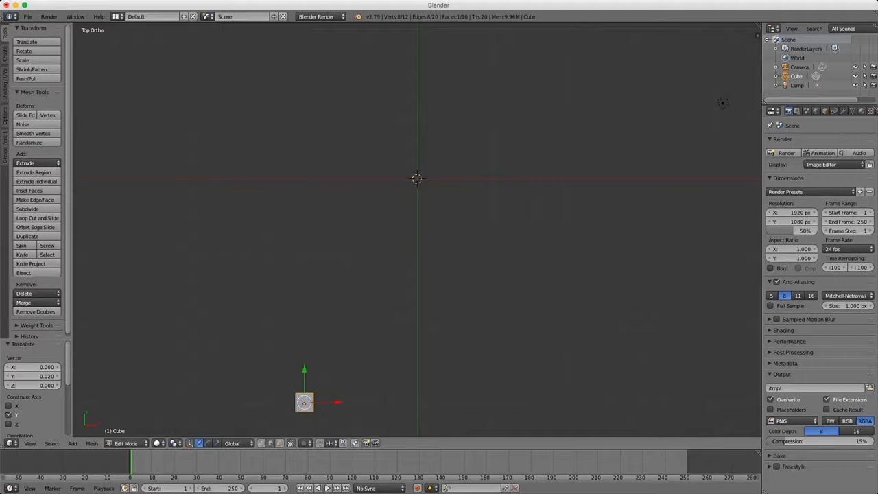
key("g")
key("x")
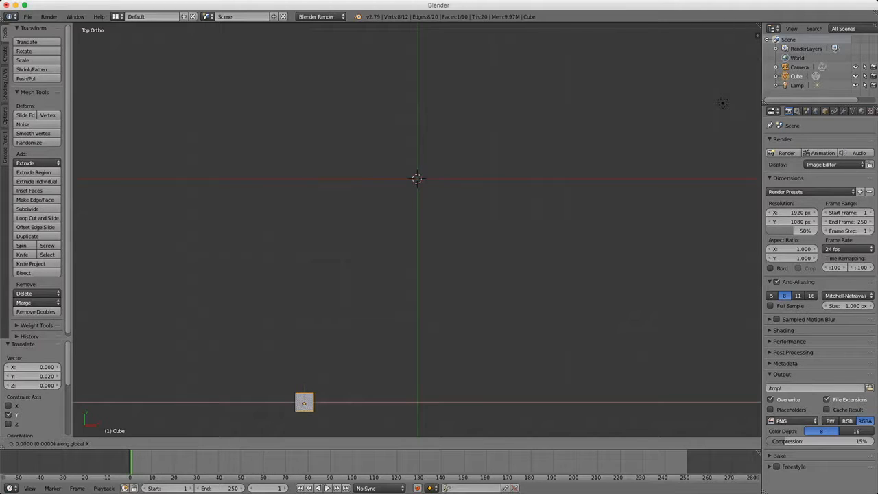
type("-.02")
key("Return")
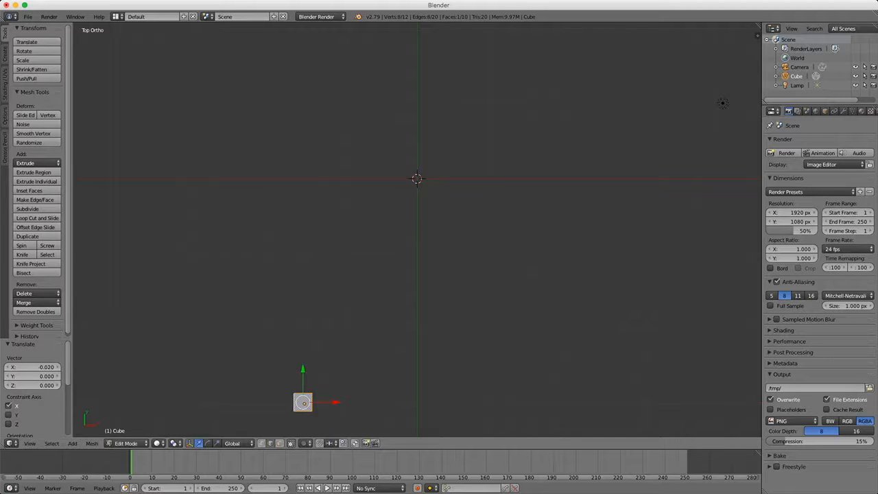
Select the post's bottom face in face selection mode and scale it by 0.5 to taper the foot.
key("ctrl+KP_7")
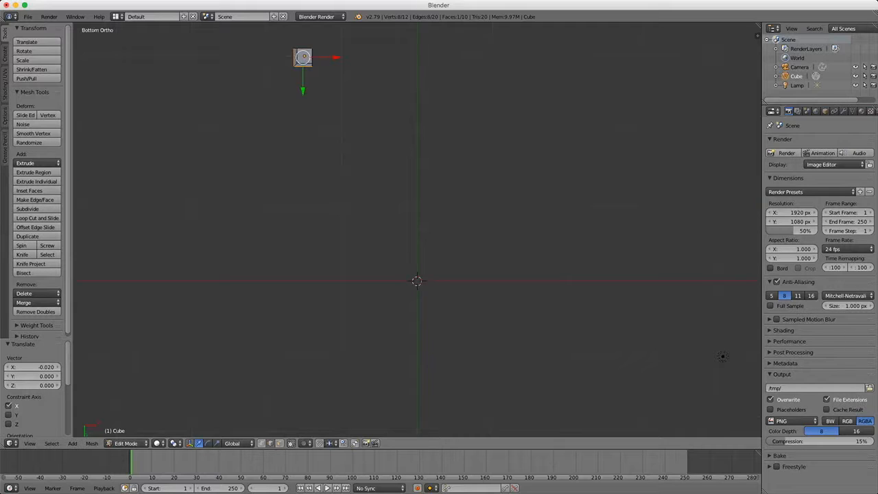
key("ctrl+Tab")
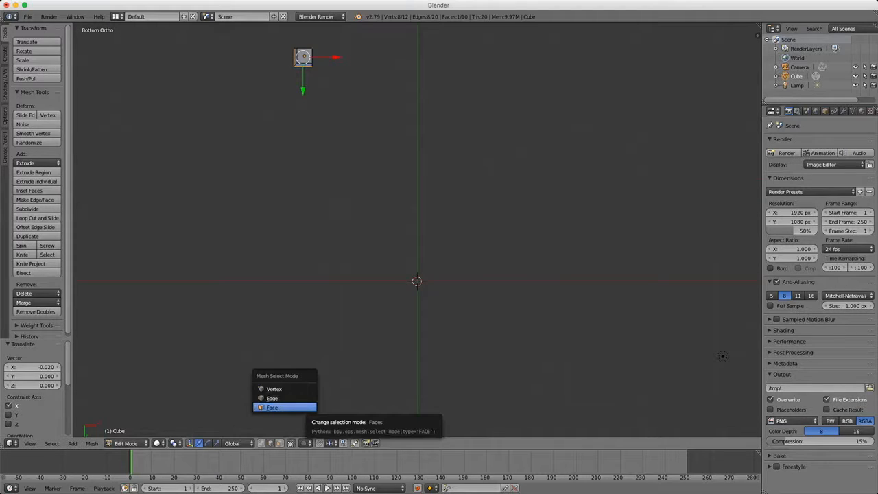
left_click(275, 408)
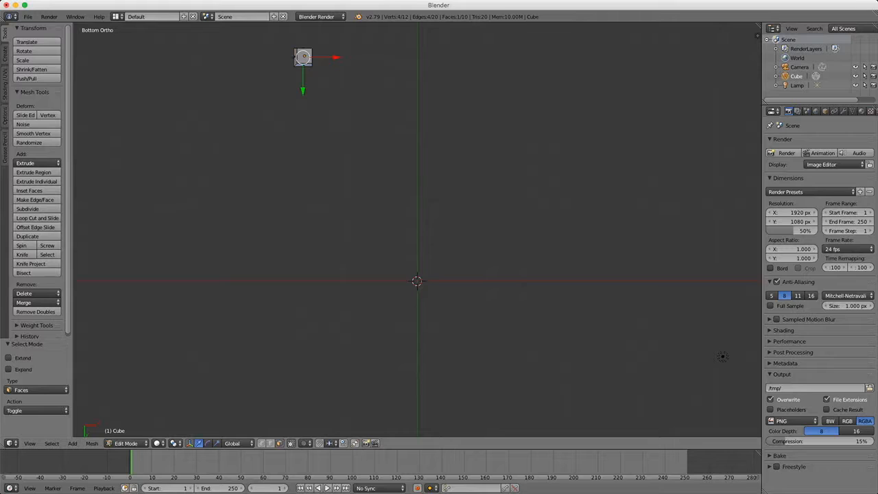
right_click(305, 57)
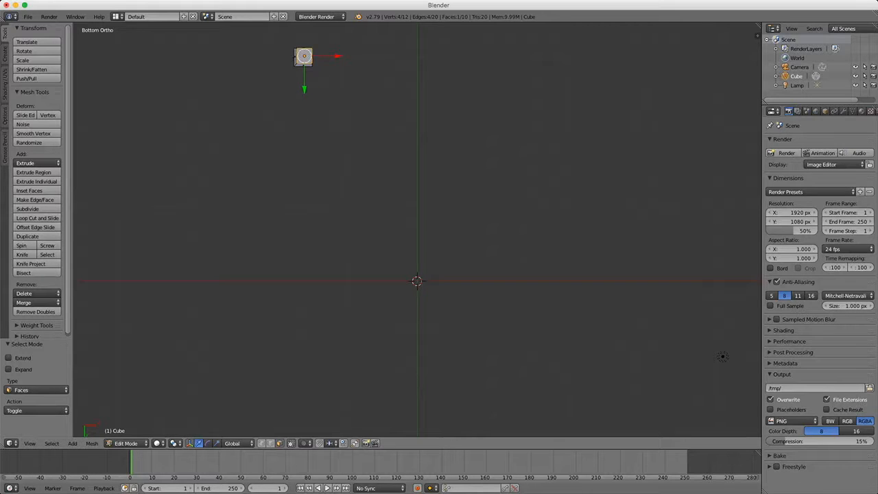
type("s0.5")
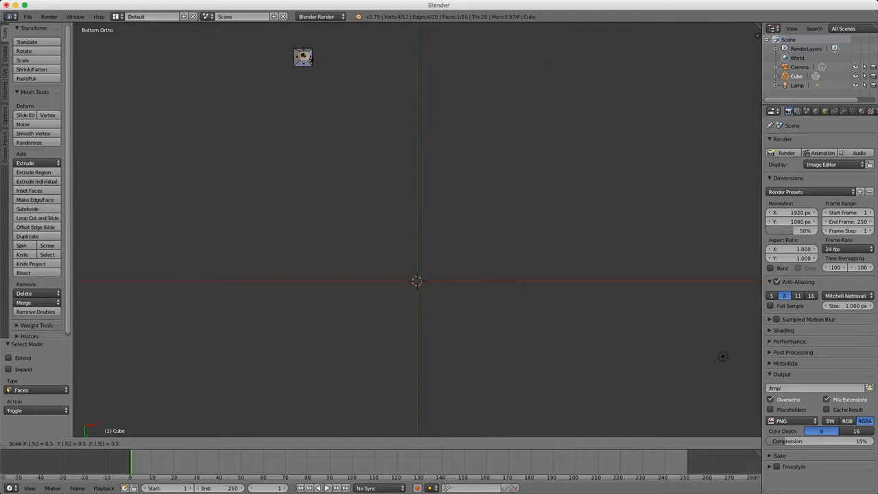
key("Return")
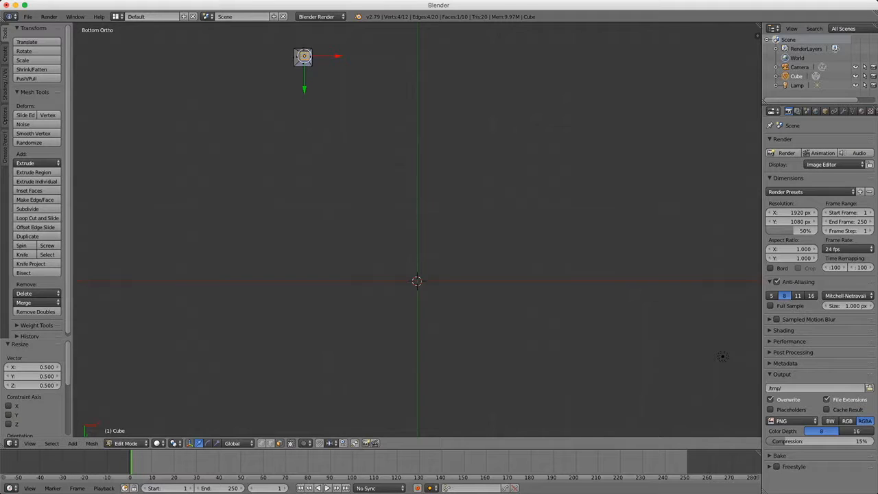
key("KP_7")
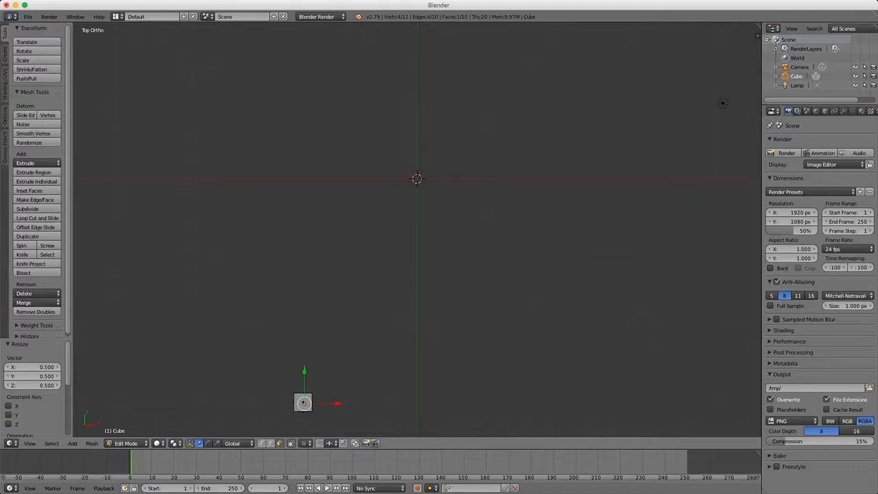
Move the post's selected bottom face by -0.05 along the Y axis and 0.05 along the X axis.
key("z")
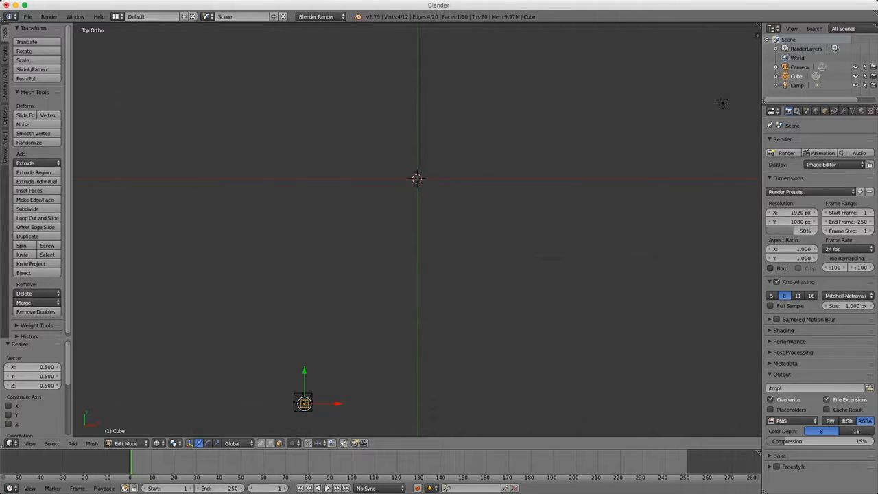
key("g")
key("y")
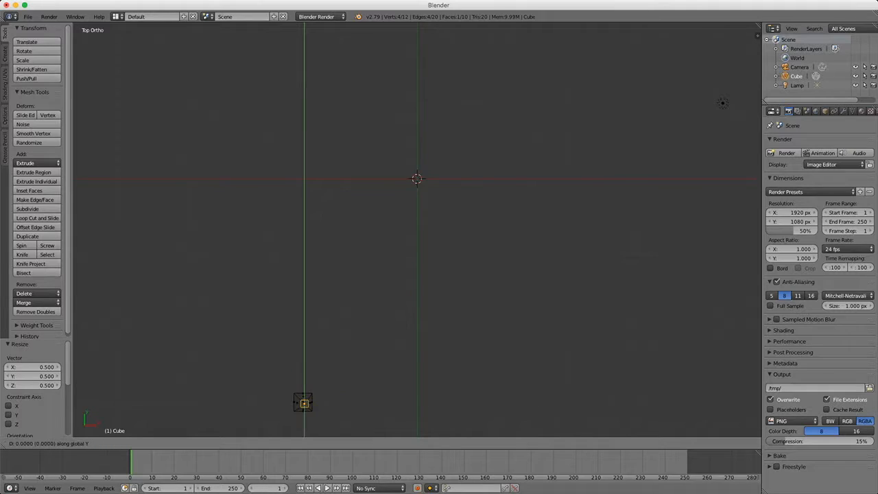
type("-.05")
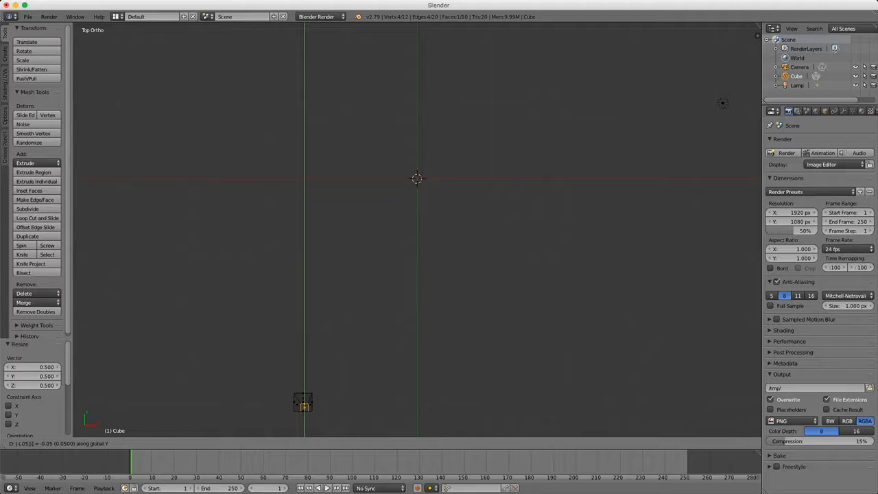
key("Return")
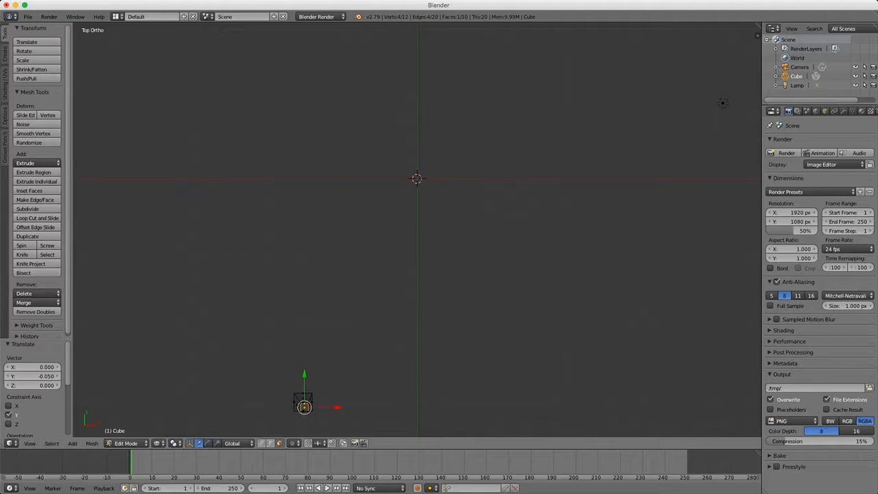
type("gx")
type(".05")
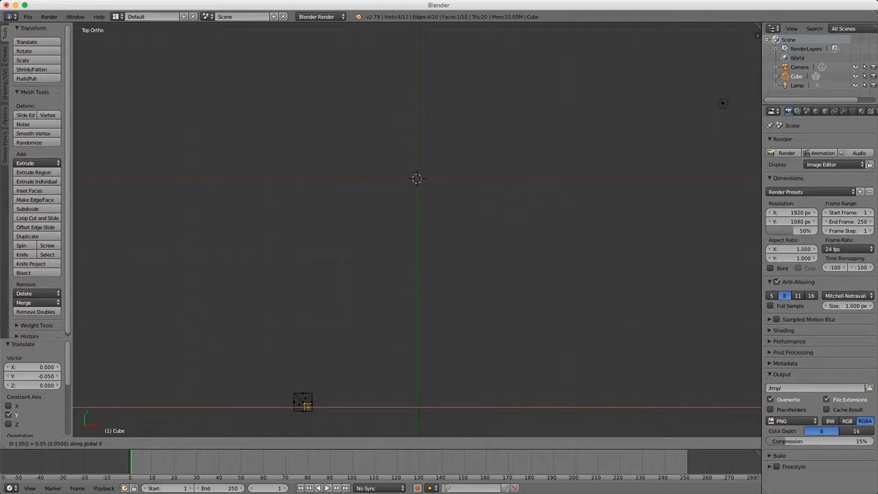
key("Return")
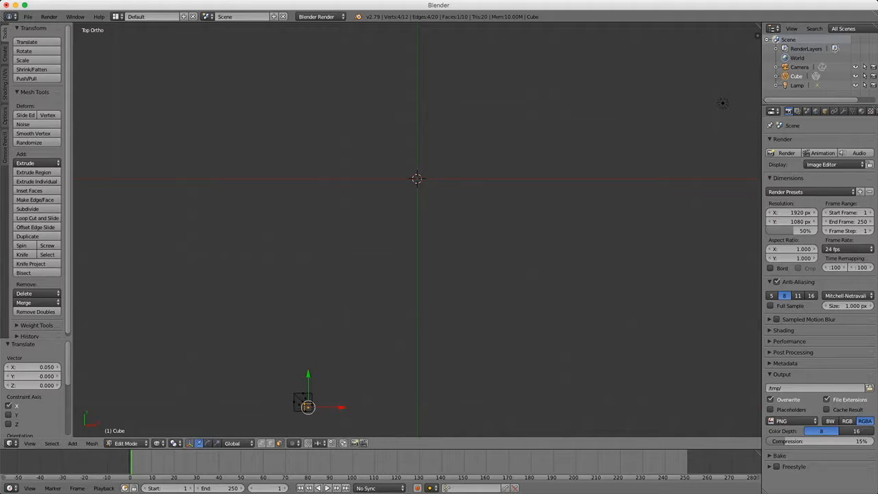
key("z")
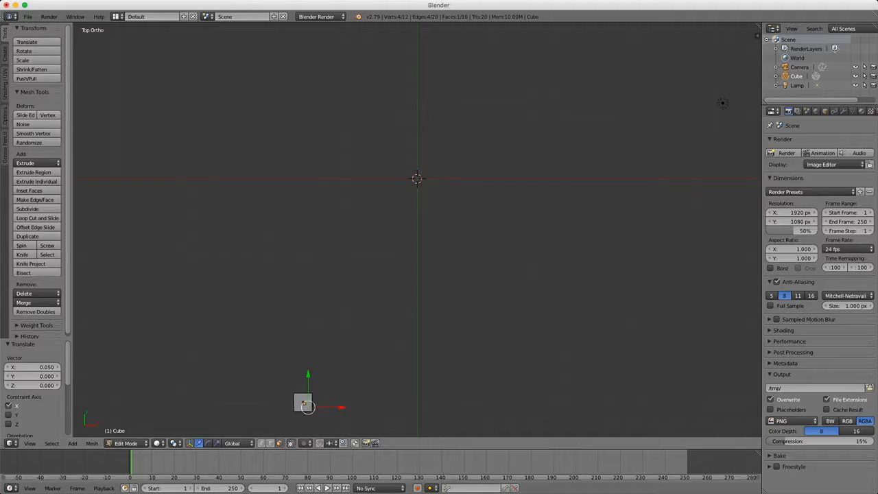
Select the whole post mesh and set the pivot point to the 3D cursor.
key("a")
key("a")
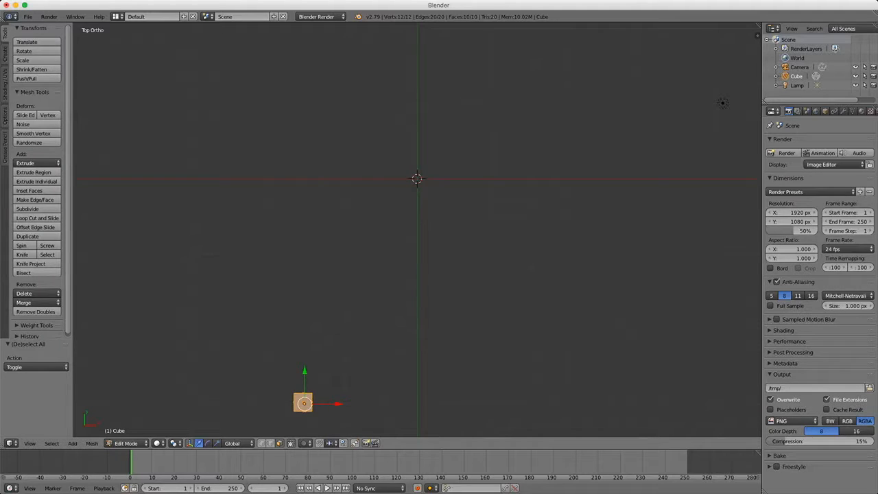
key("Home")
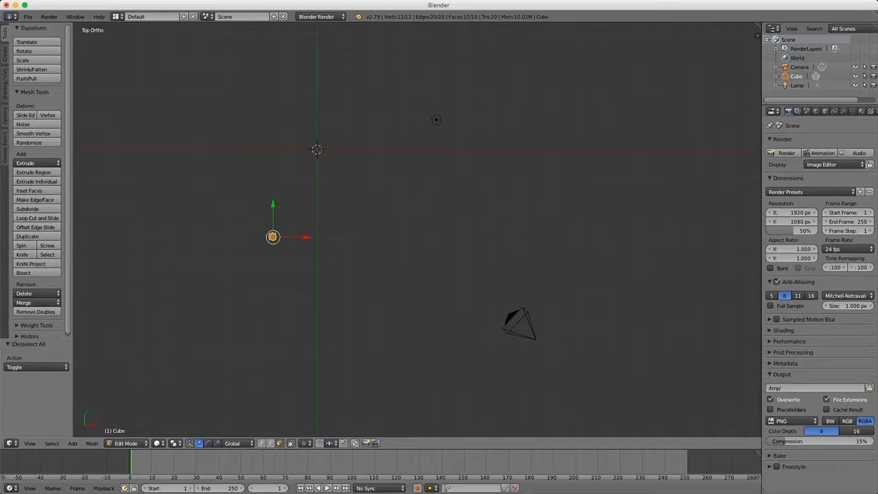
middle_click_drag(412, 206, 478, 301, "shift")
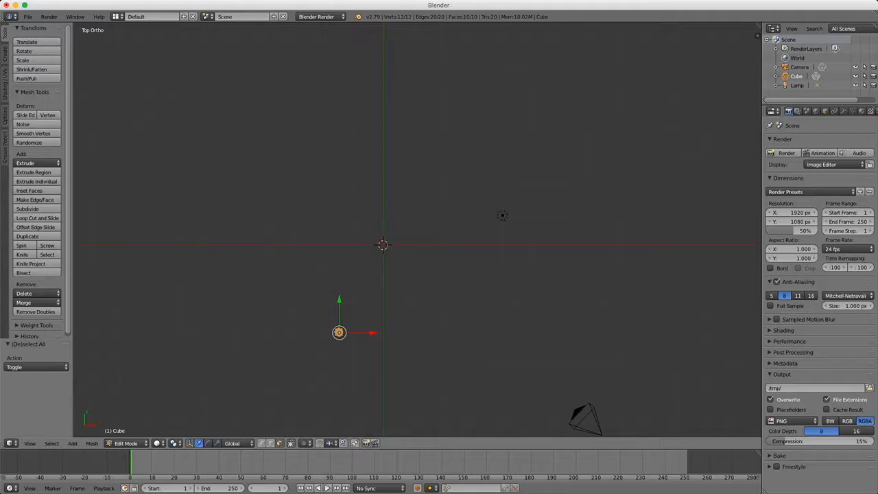
scroll(417, 231, "up", 1)
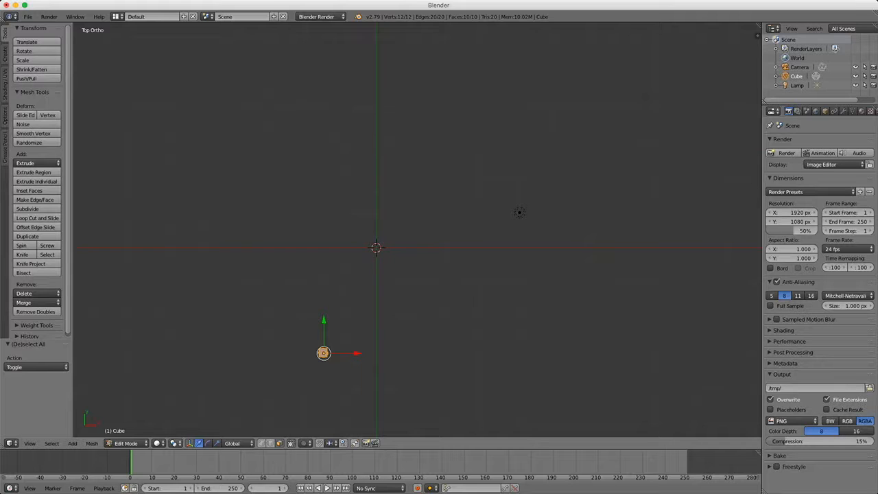
left_click(176, 443)
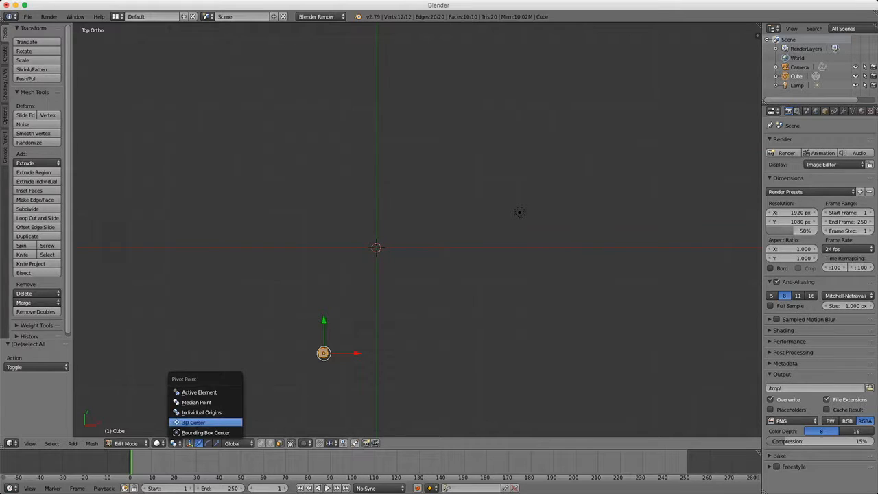
left_click(193, 422)
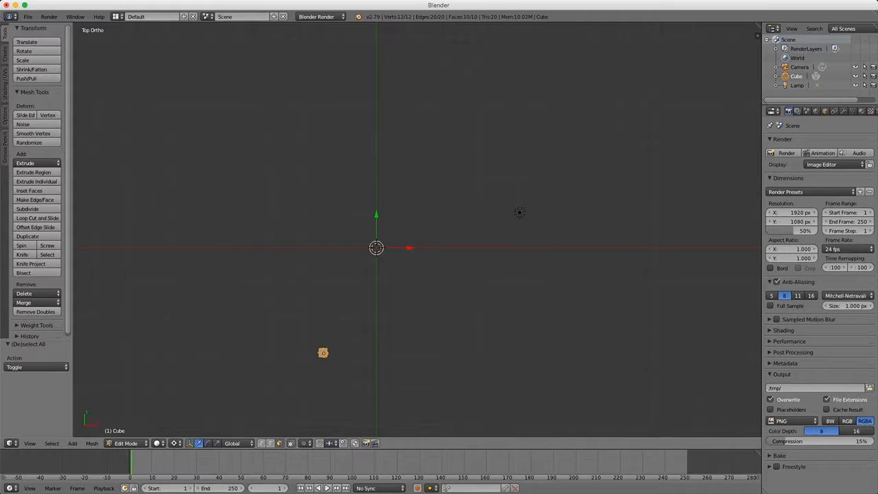
Mirror an in-place duplicate of the post along the global X axis and flip the copy's normals.
key("shift+d")
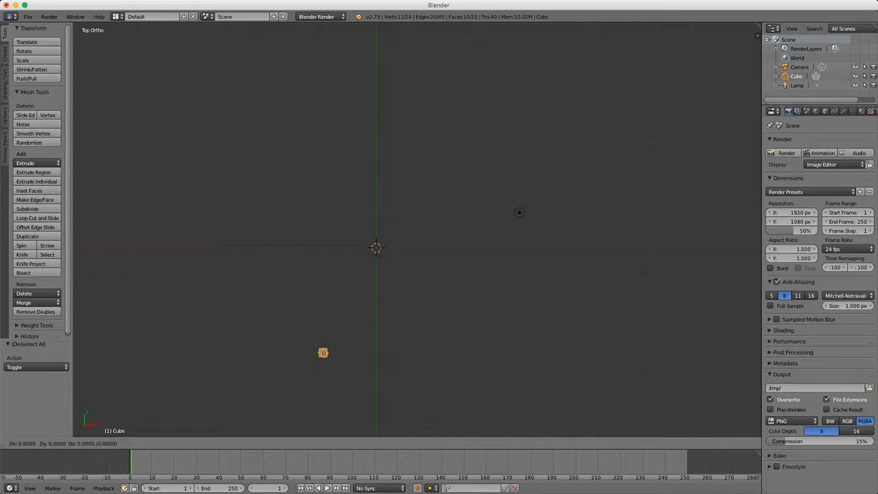
key("Escape")
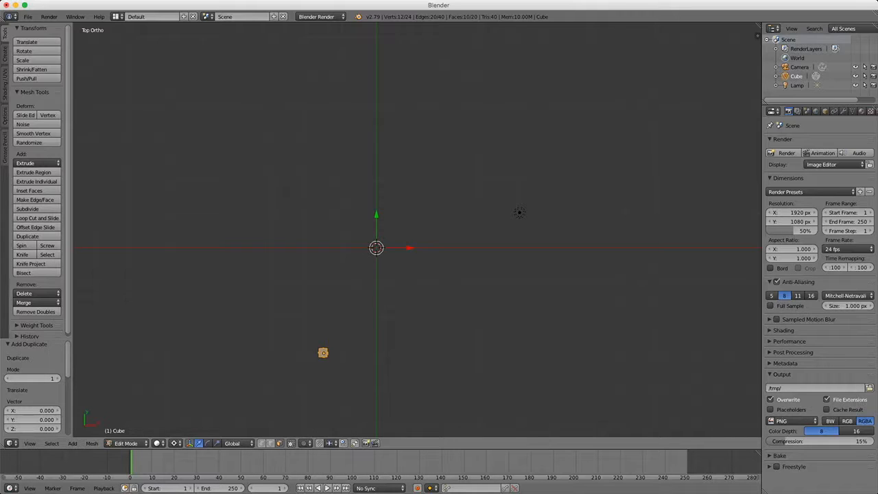
key("ctrl+m")
key("x")
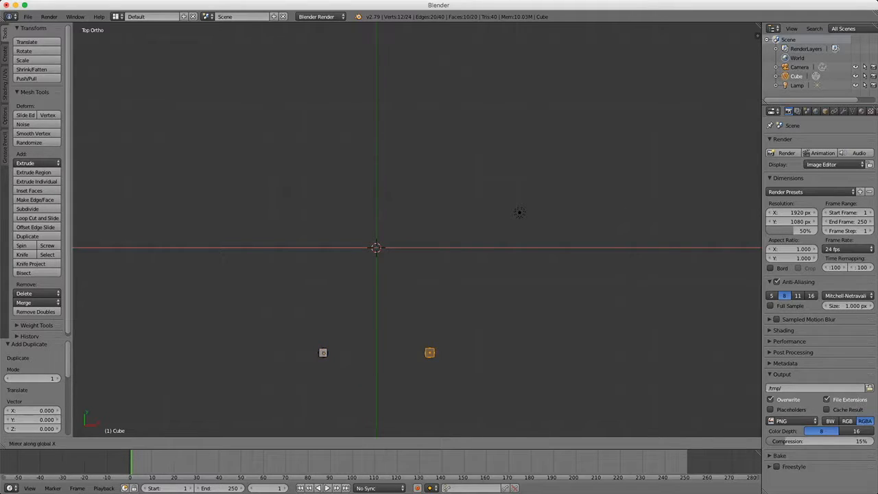
key("Return")
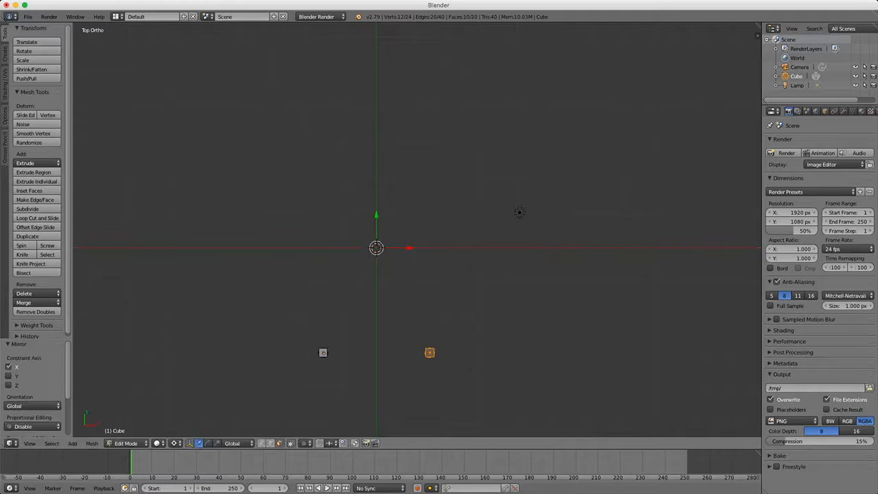
key("space")
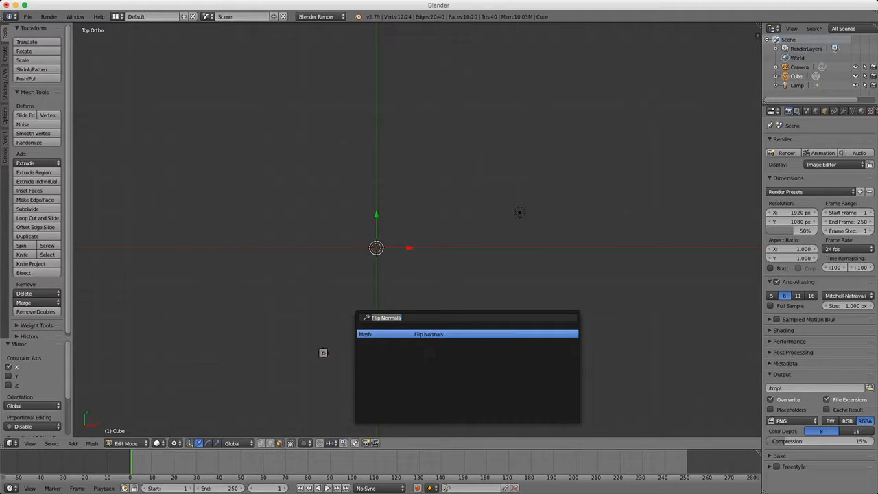
key("Return")
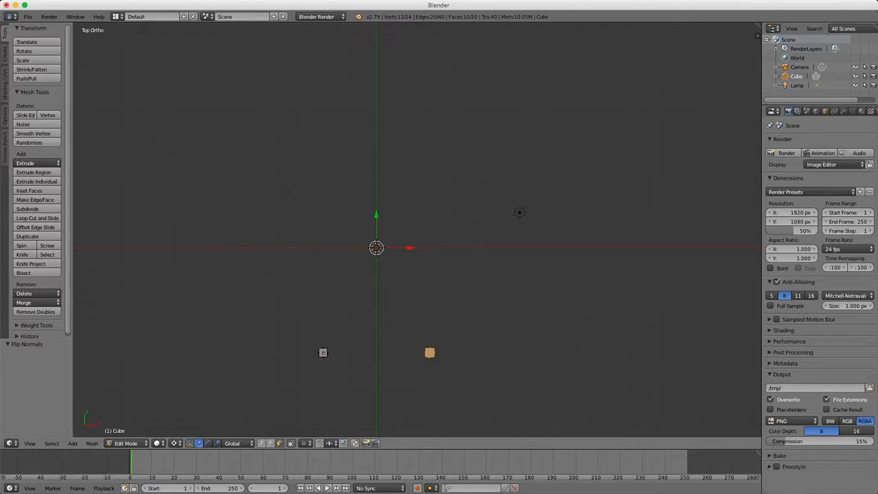
Mirror an in-place duplicate of both posts along the global Y axis and flip the copies' normals.
key("a")
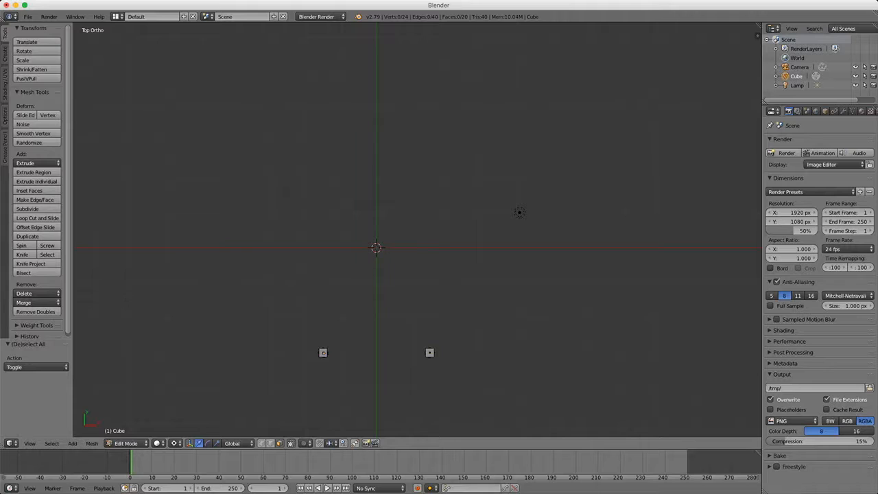
key("a")
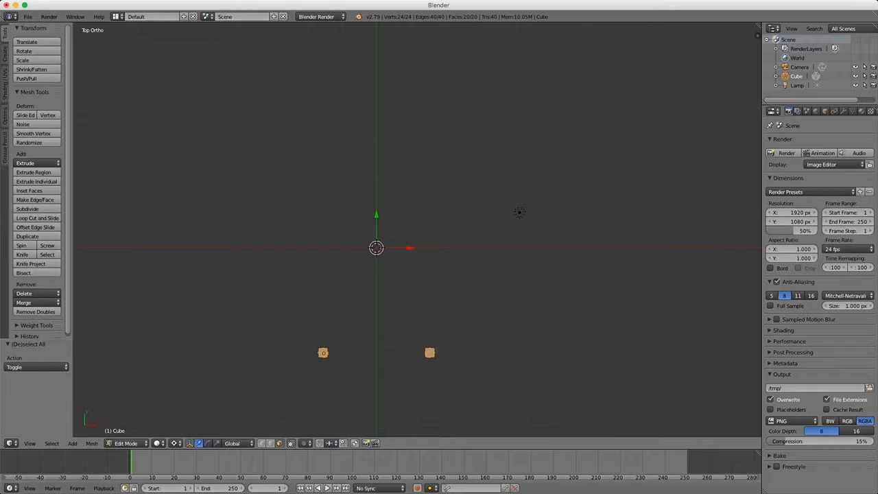
key("shift+d")
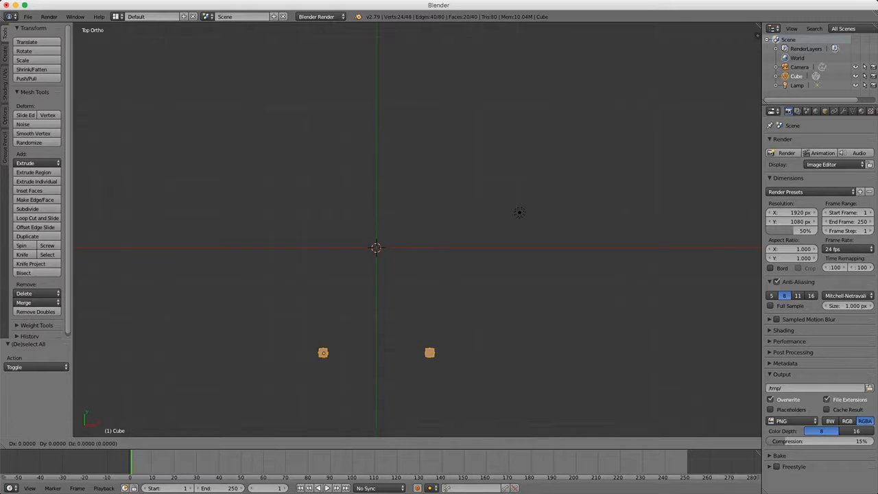
key("Return")
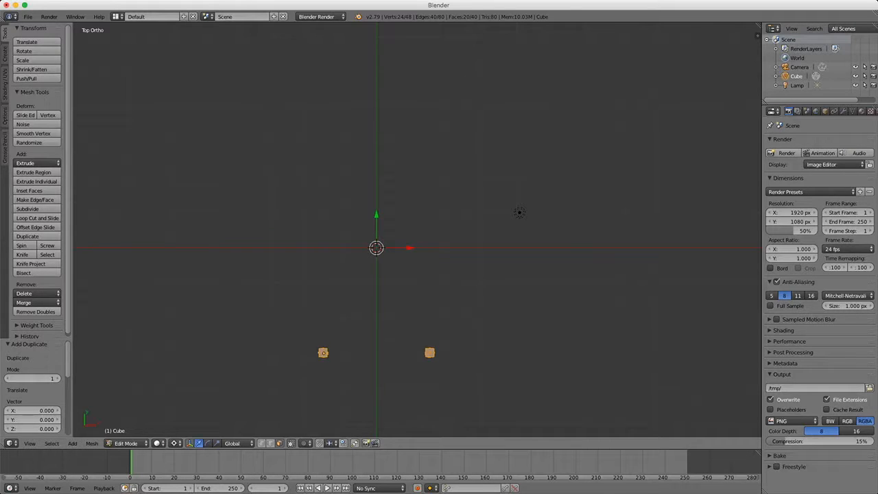
key("ctrl+m")
key("y")
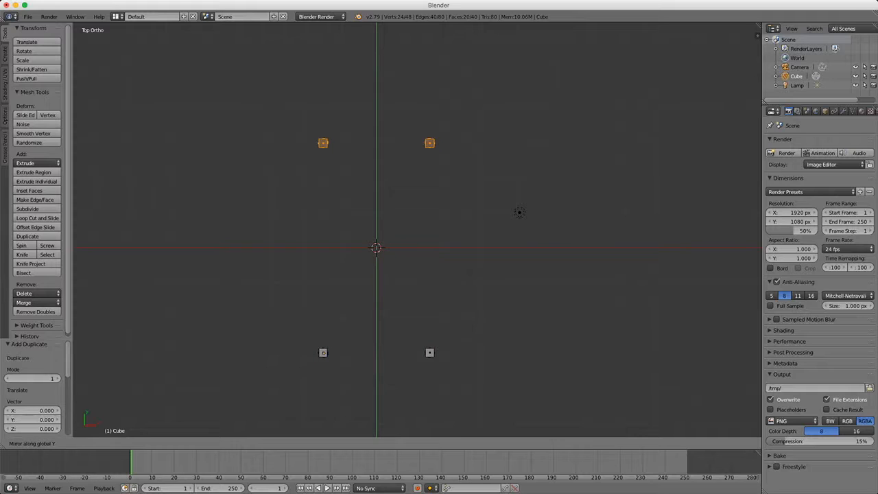
key("Return")
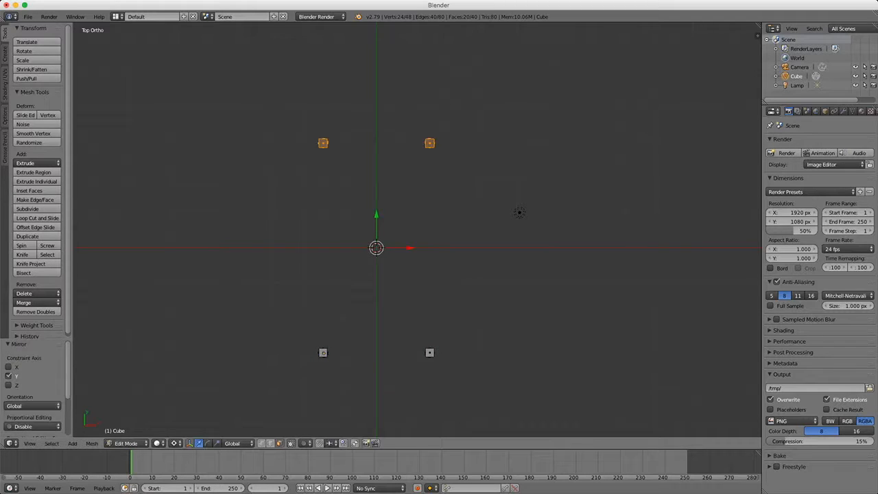
key("space")
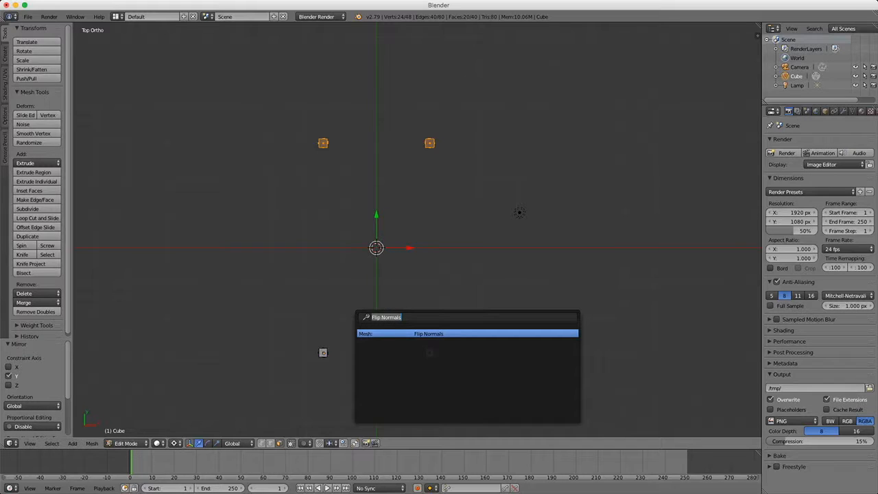
key("Return")
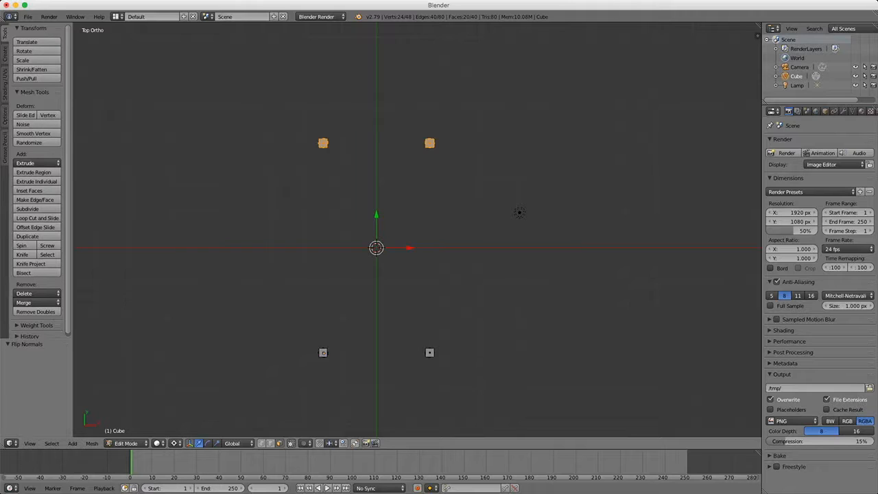
Add a cube at the scene's centre and scale it to 0.05 along Y and 0.1 along Z.
key("shift+a")
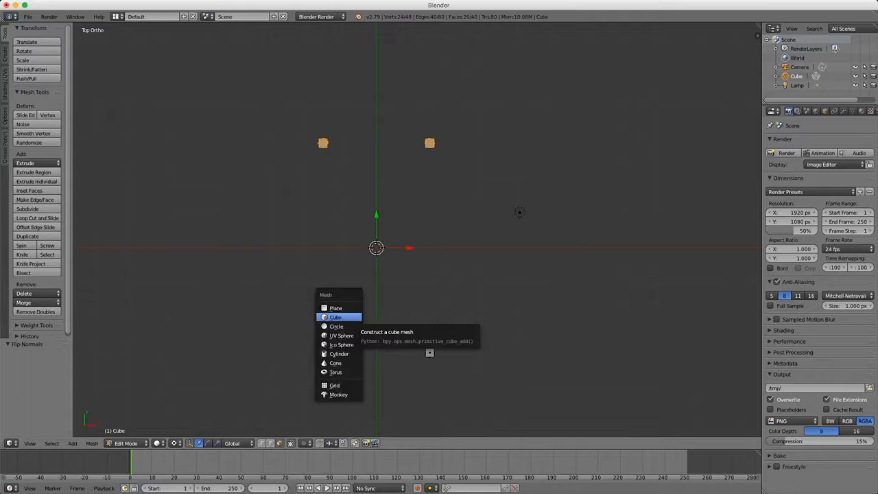
key("Return")
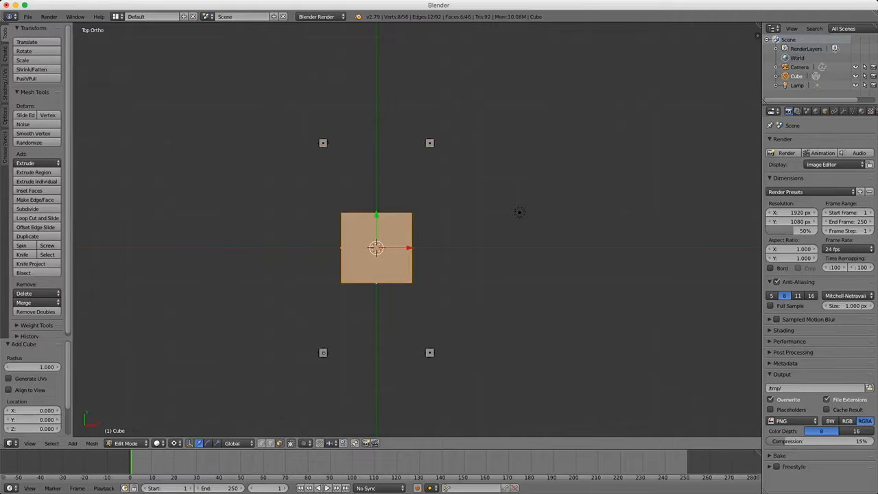
type("sy.05")
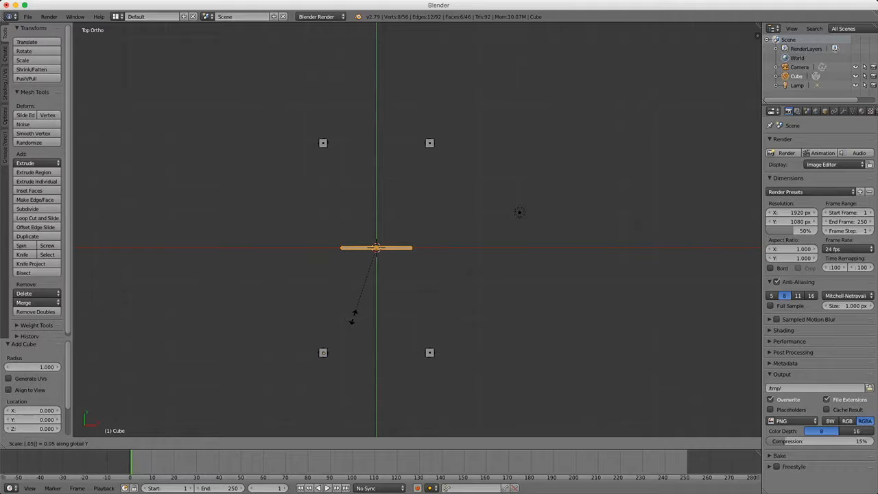
key("Return")
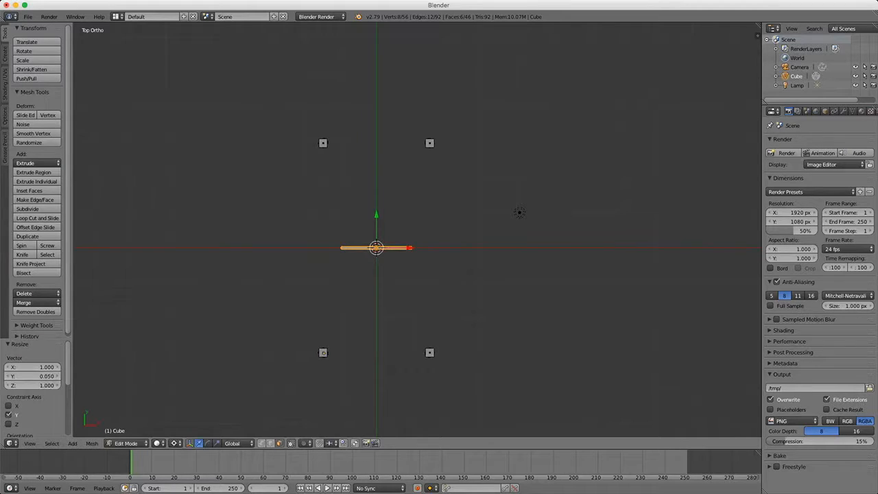
type("sz")
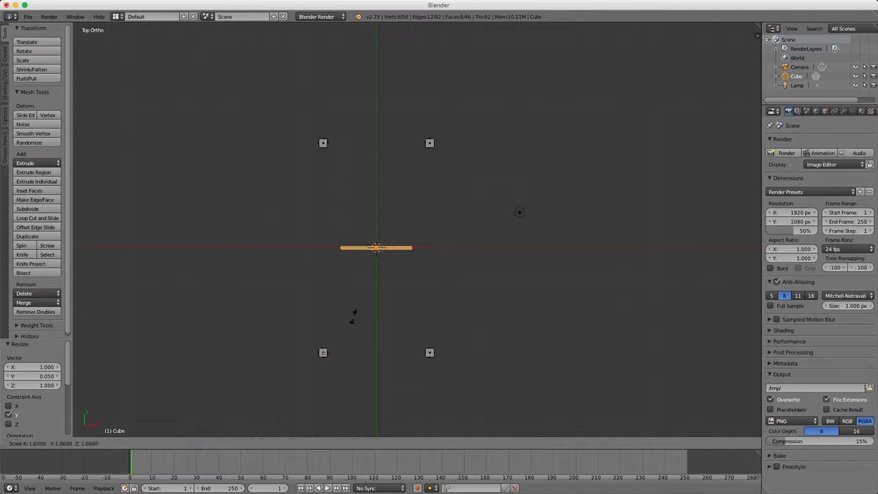
type(".1")
key("Return")
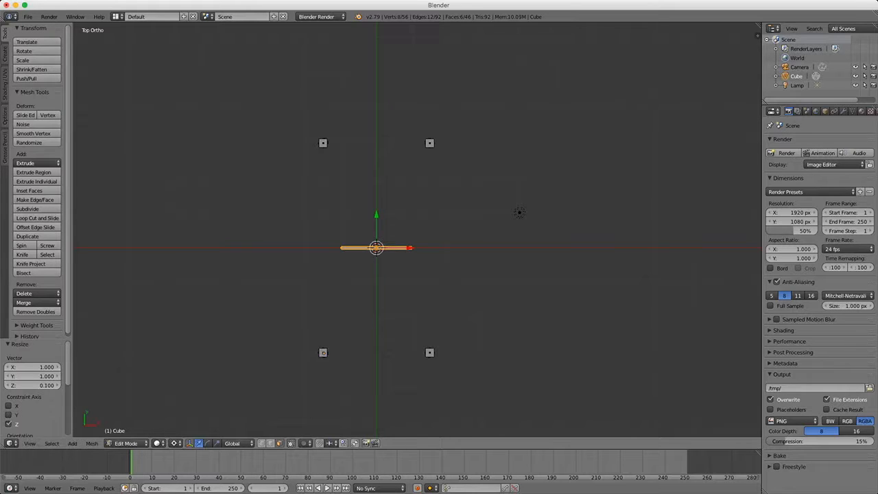
Move the thin rail -2.95 along the global Y axis and scale it 1.5 along X to span the front legs.
key("g")
key("y")
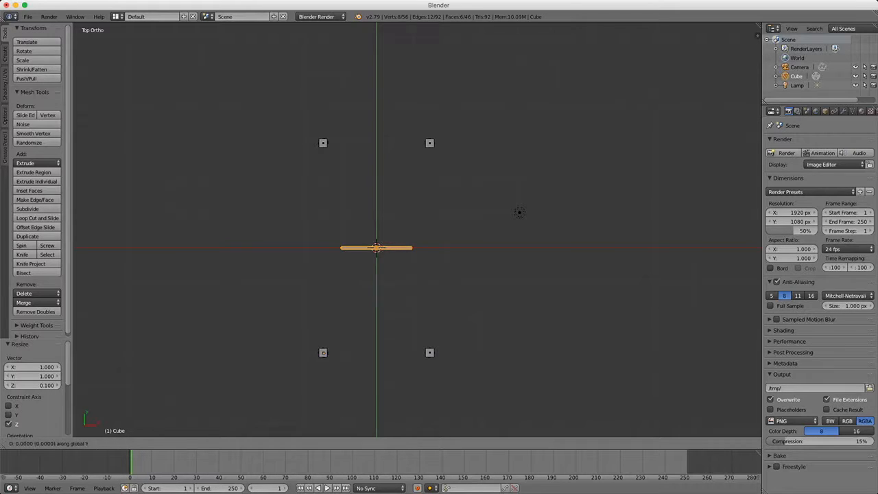
type("-2.95")
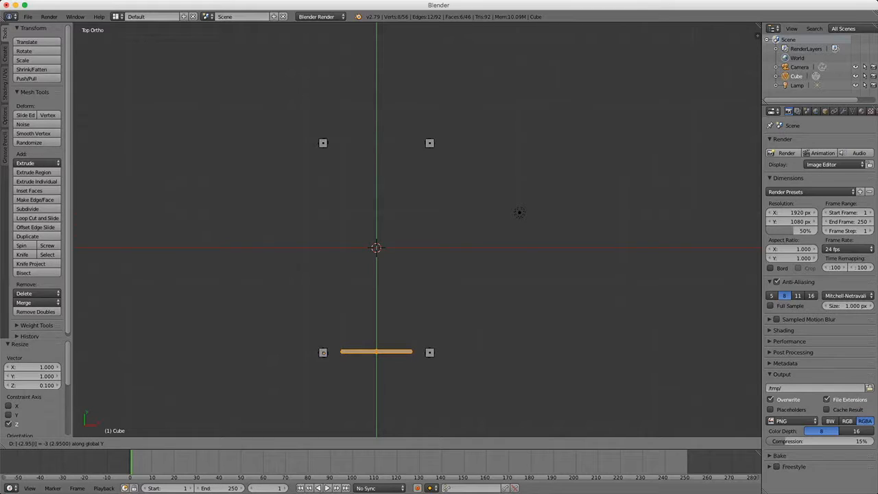
key("Return")
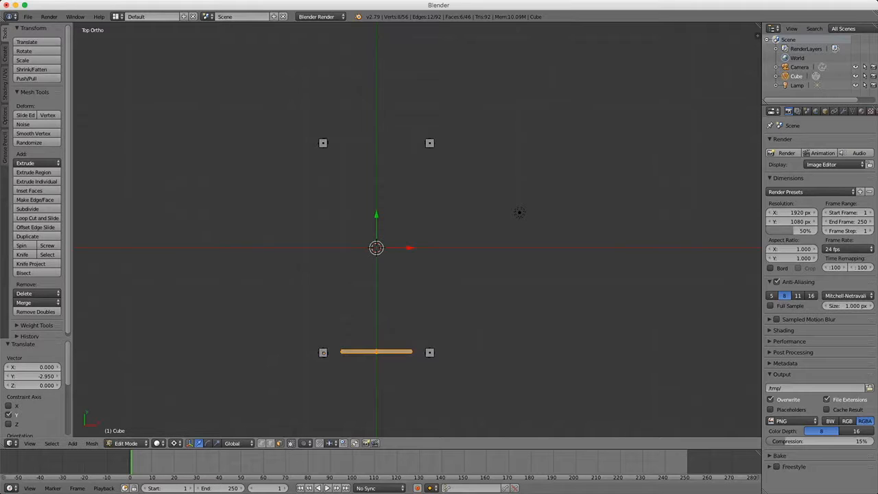
key("s")
key("x")
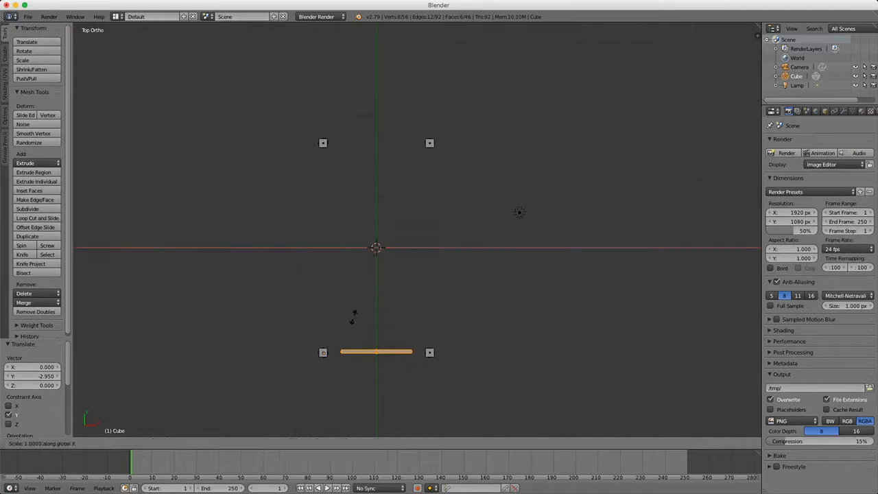
type("1.5")
key("Return")
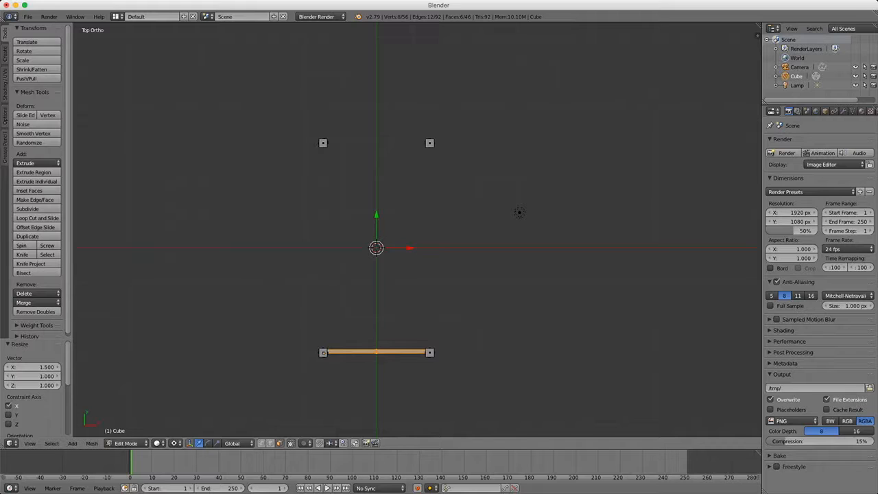
Raise the front rail 3.07 along the global Z axis to the top of the legs.
key("KP_1")
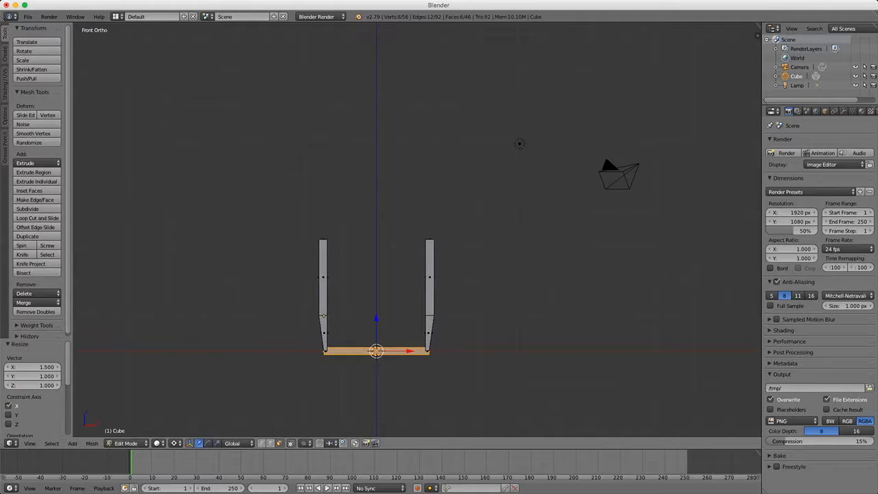
key("g")
type("z")
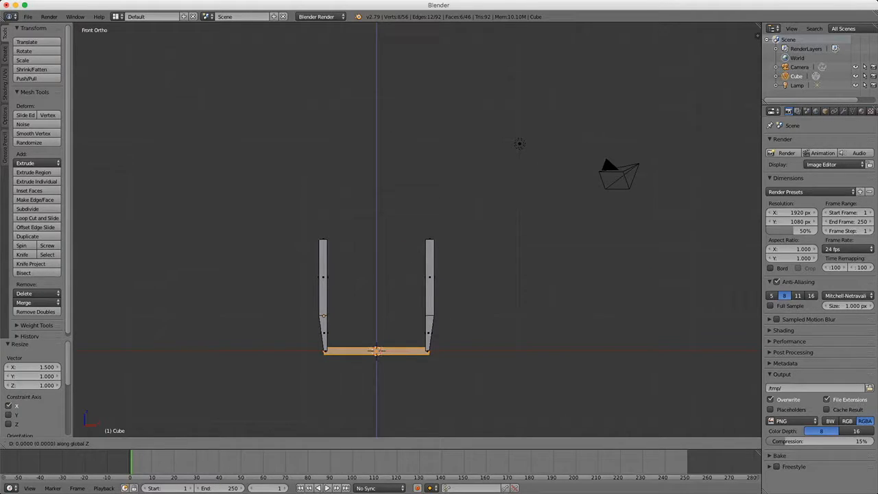
type("3.07")
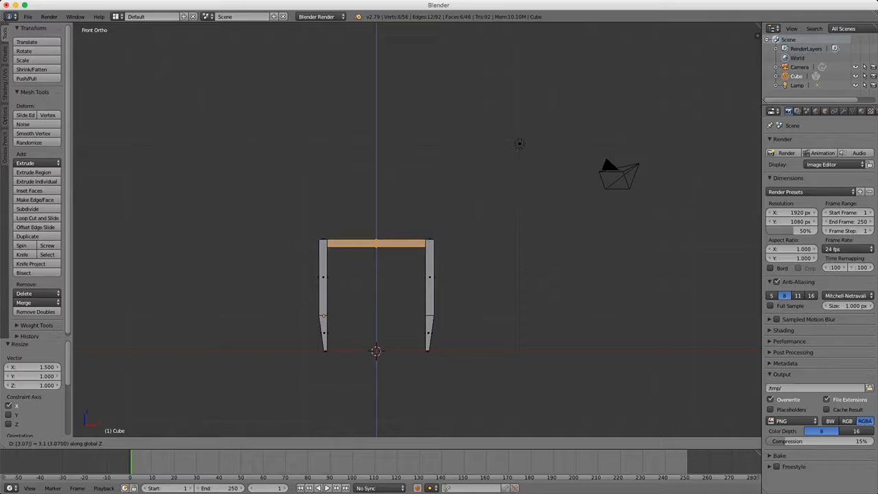
key("Return")
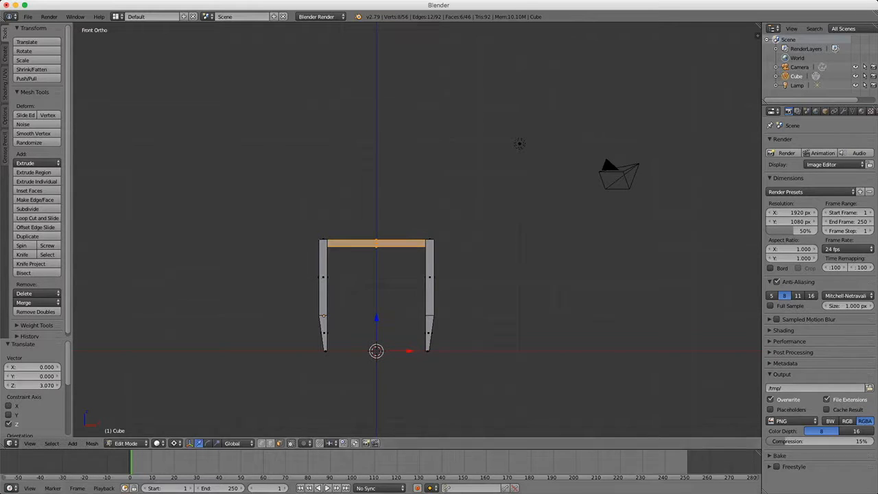
Set the pivot point to Median Point and duplicate the front rail 5.9 along the global Y axis.
left_click(176, 442)
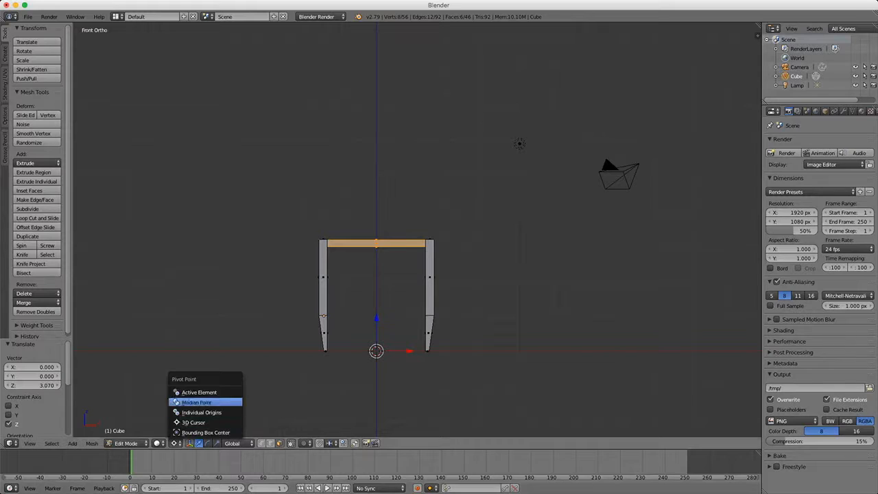
left_click(196, 402)
key("KP_7")
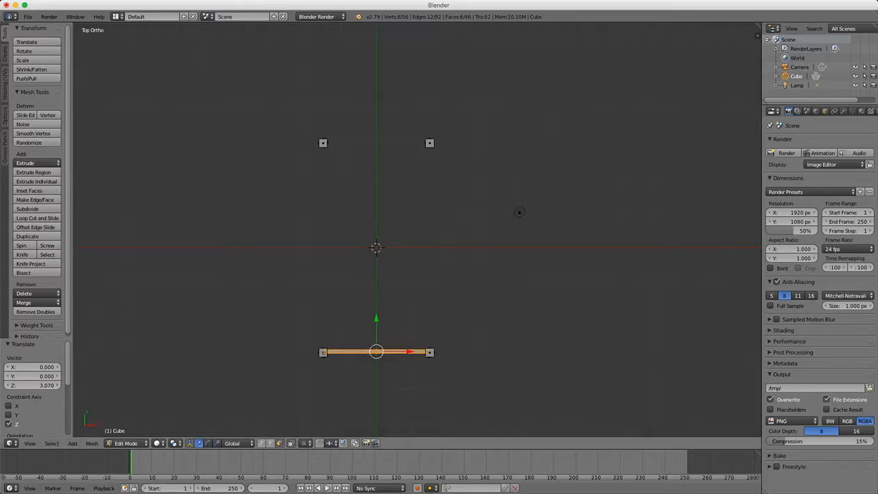
key("e")
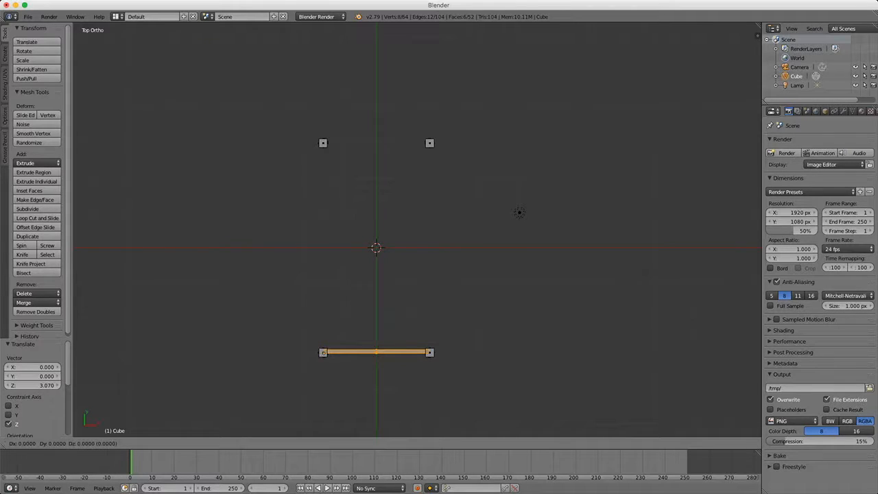
type("y")
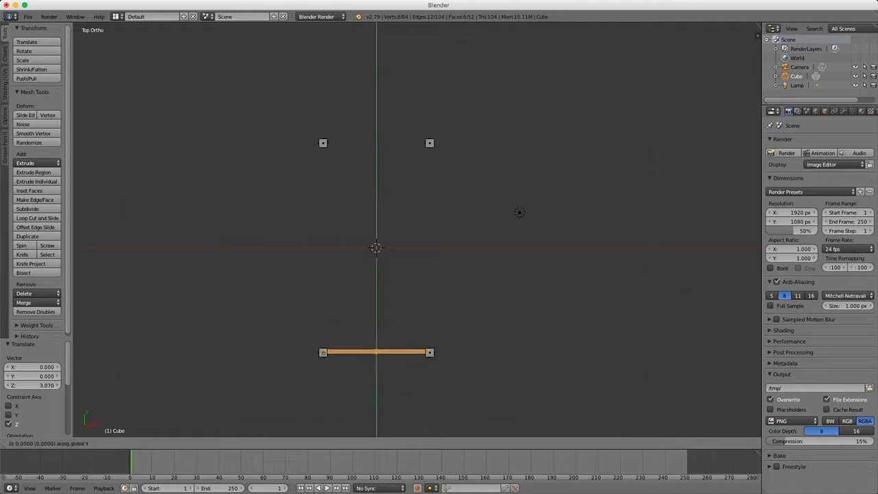
type("5.9")
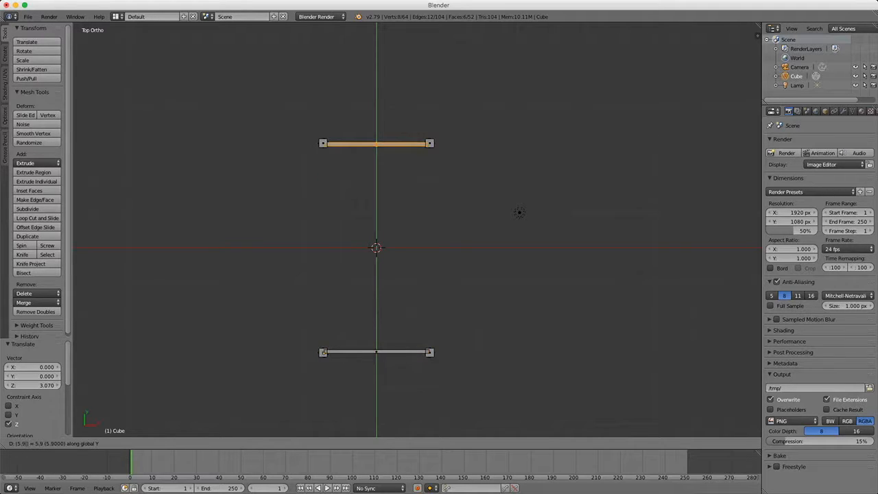
key("Return")
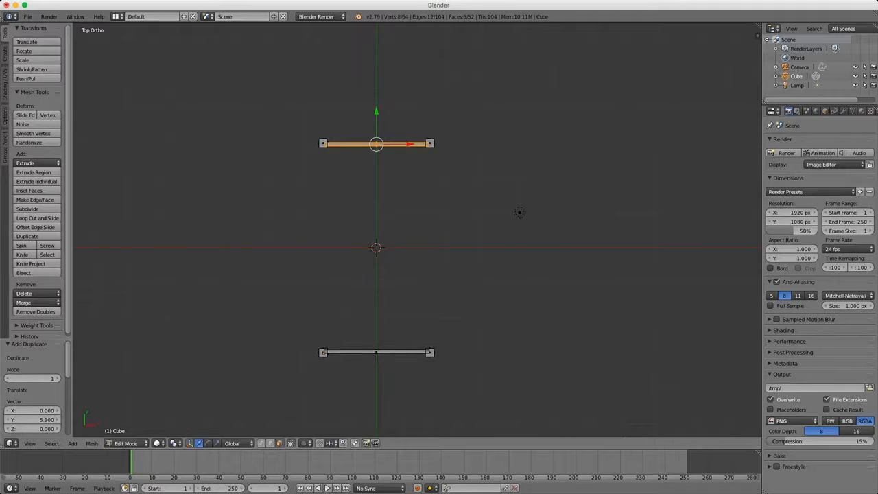
Duplicate the back rail in place and rotate the copy 90° about the global Z axis.
key("e")
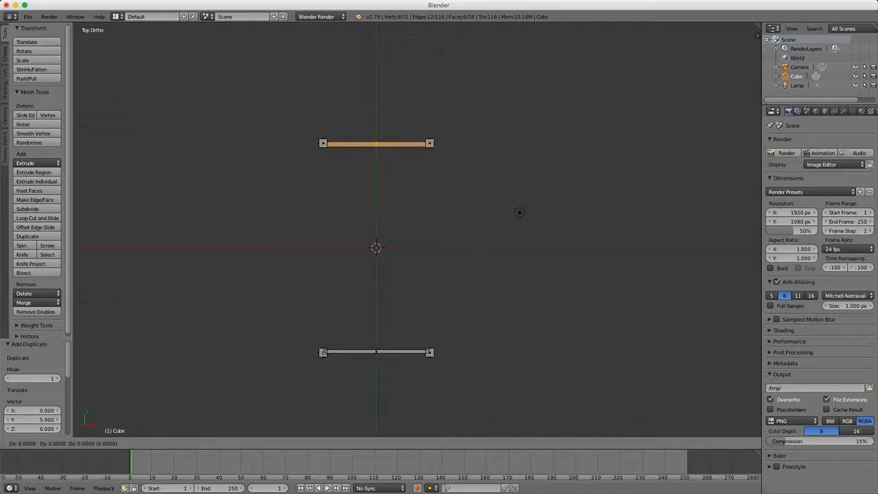
key("r")
key("z")
type("90")
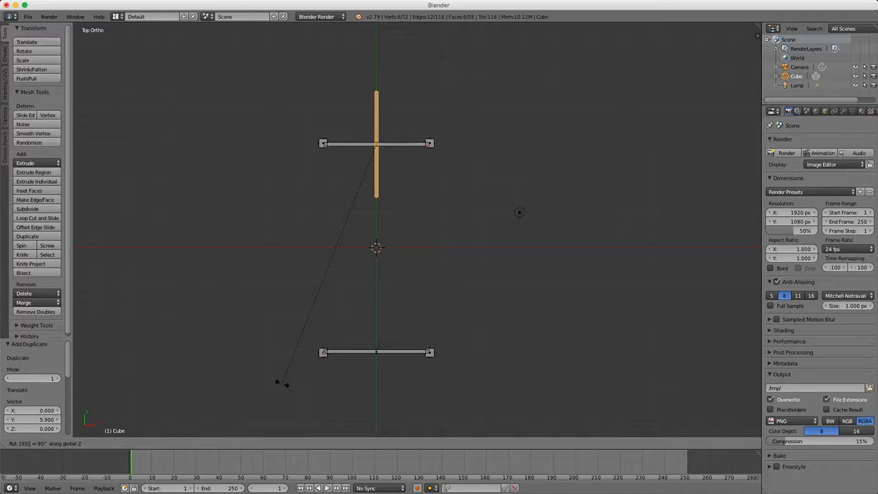
key("Return")
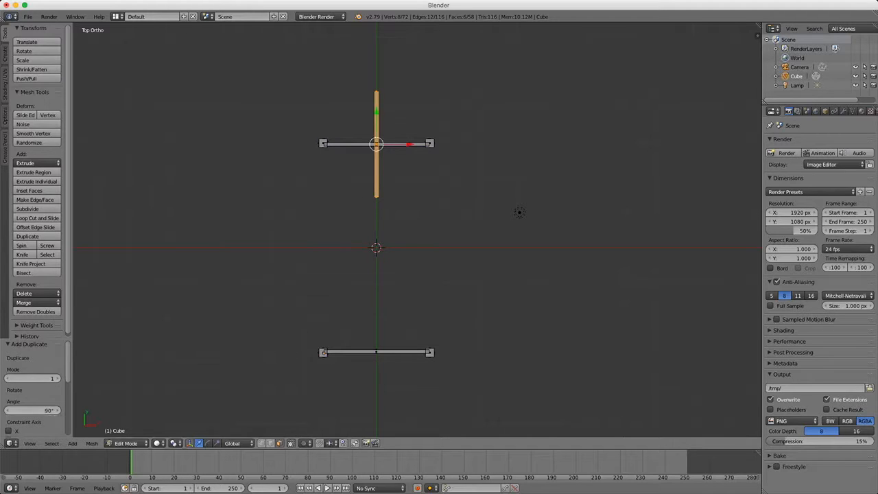
Move the rotated rail -2.95 along the global Y axis and -1.5 along the global X axis.
key("g")
key("y")
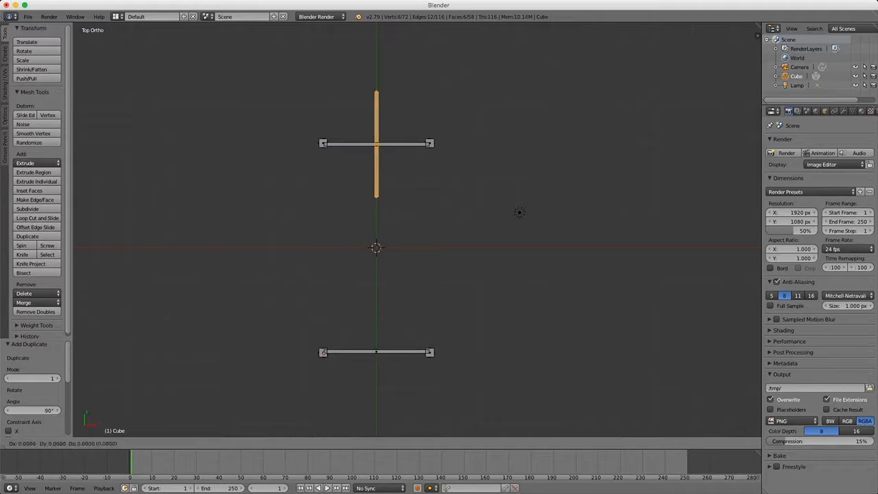
type("-2.95")
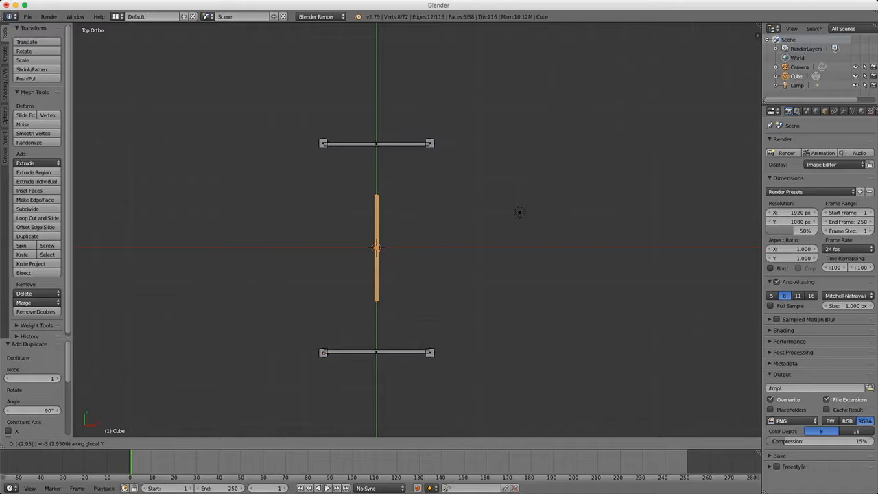
key("Return")
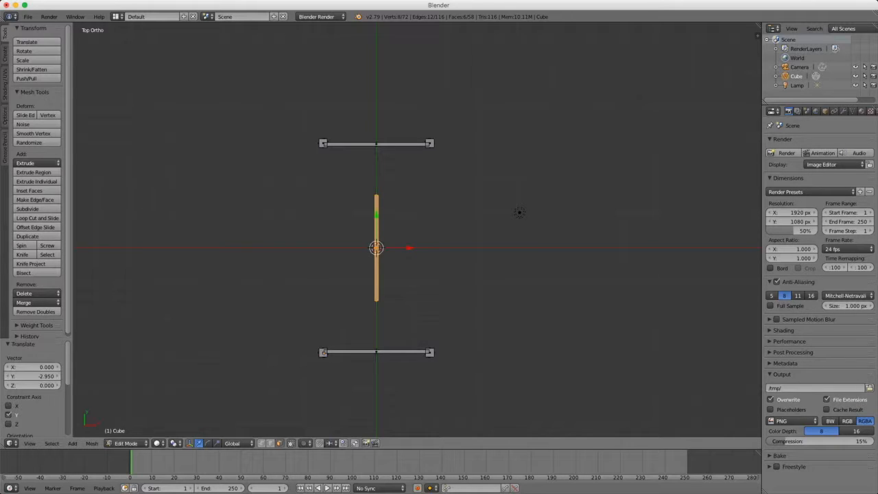
key("g")
key("x")
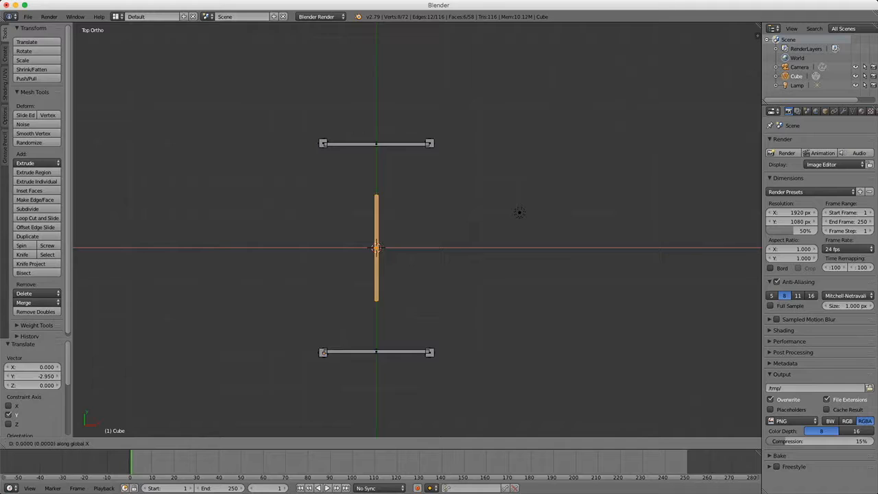
type("-1.5")
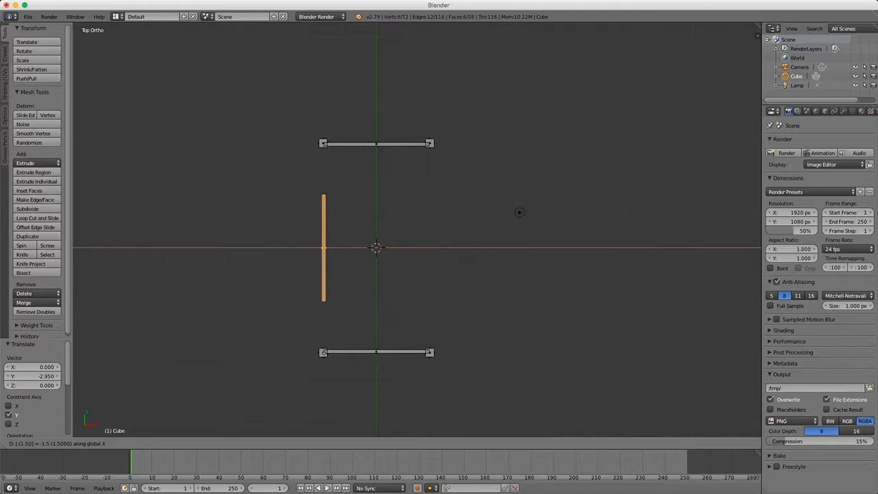
key("Return")
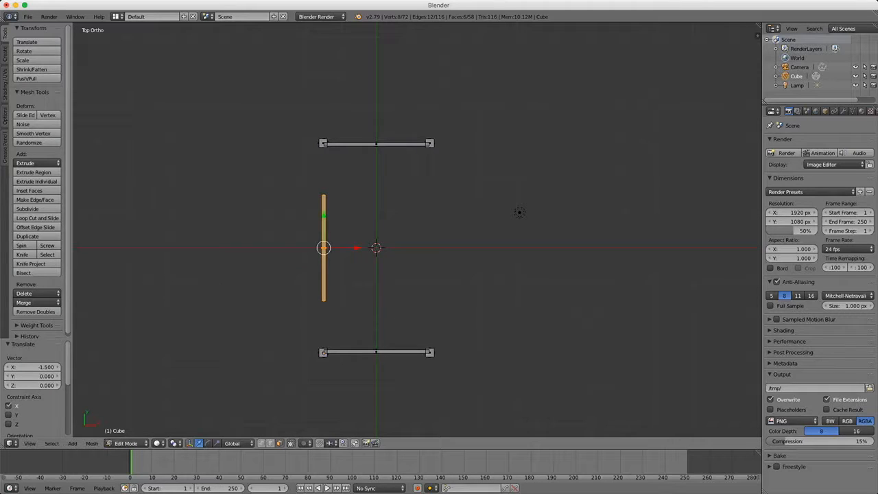
Scale the side rail by 2 along the global Y axis to span the front and back legs.
key("s")
type("y")
type("2")
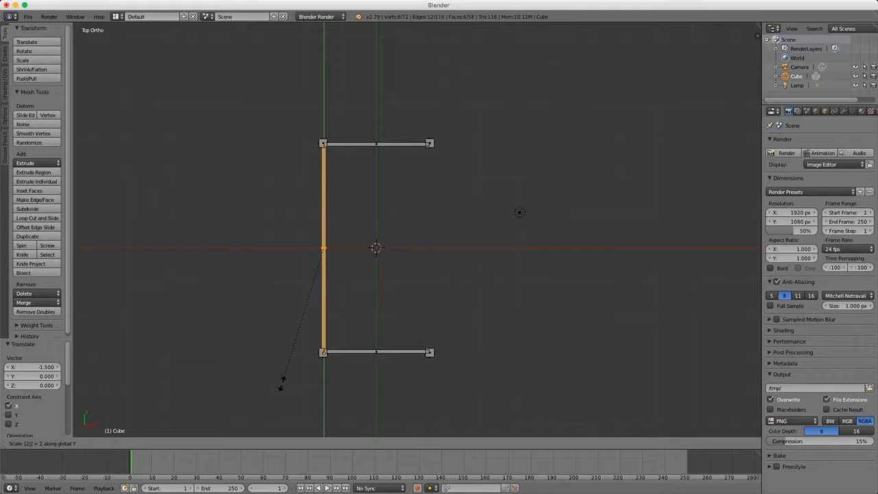
key("Return")
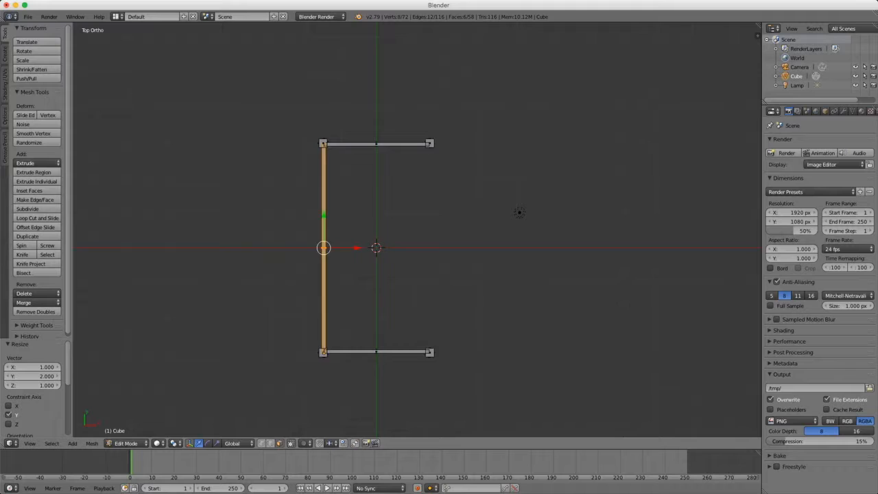
Duplicate the long side rail 3 units along the global X axis to the opposite pair of legs.
key("e")
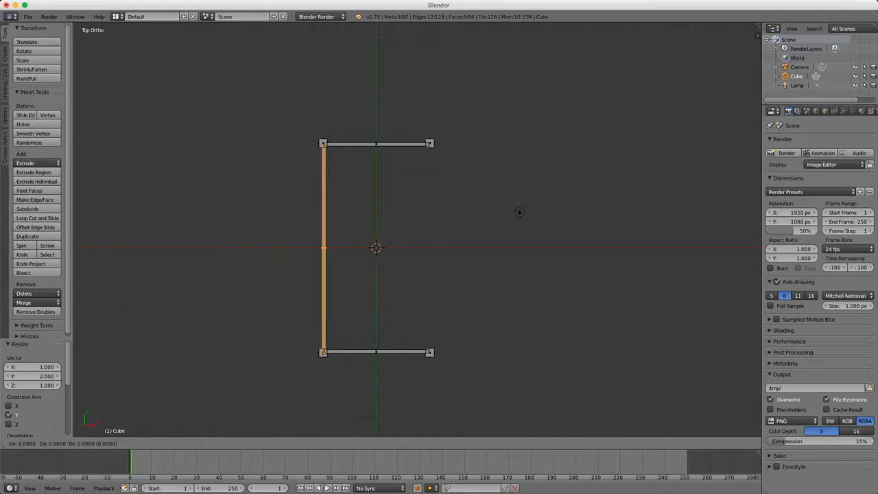
type("x")
type("3")
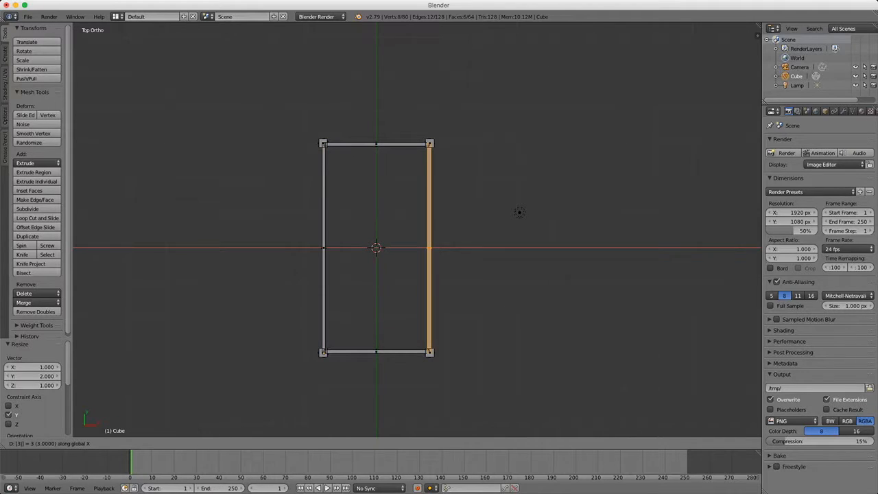
key("Return")
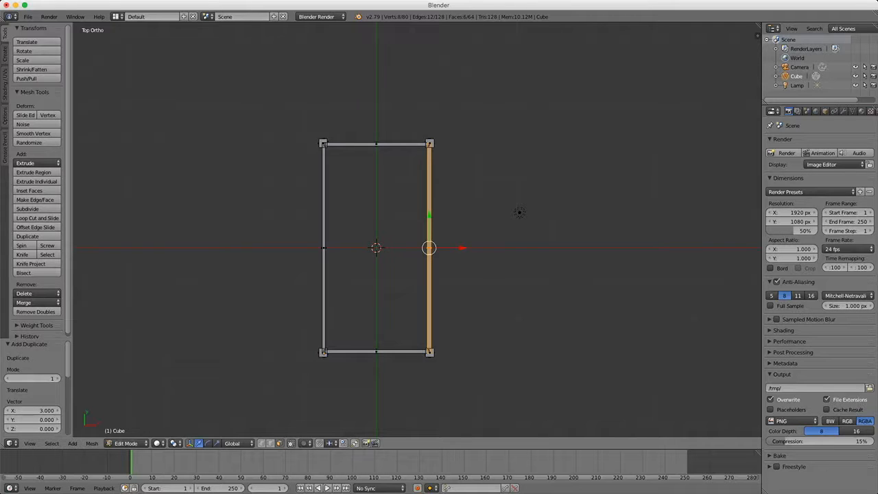
Add a cube at the scene's centre and scale it to 0.2 along the global Z axis.
key("shift+a")
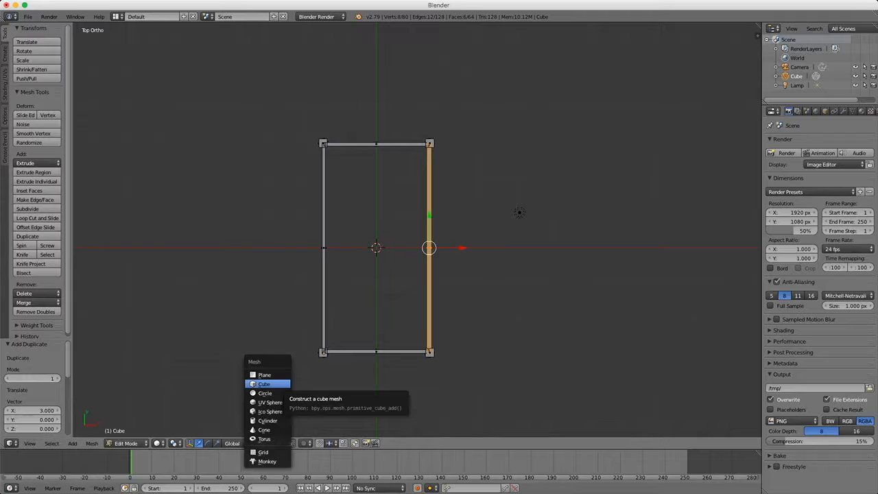
key("Return")
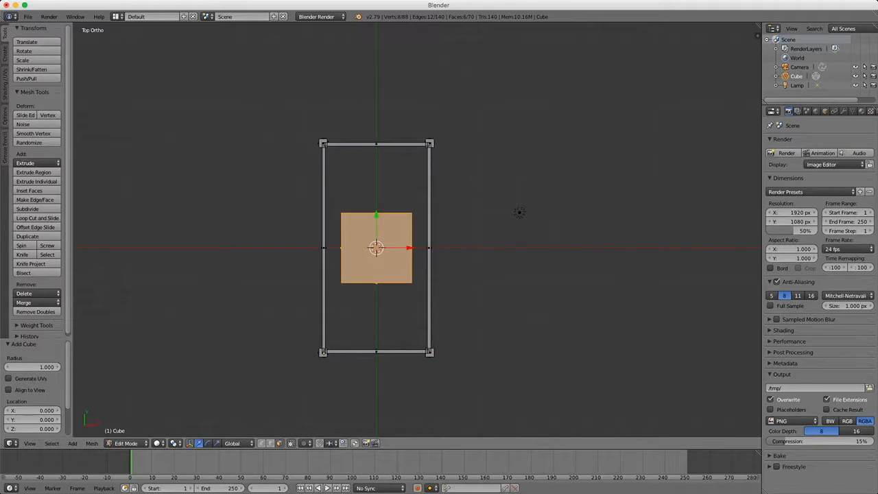
key("KP_1")
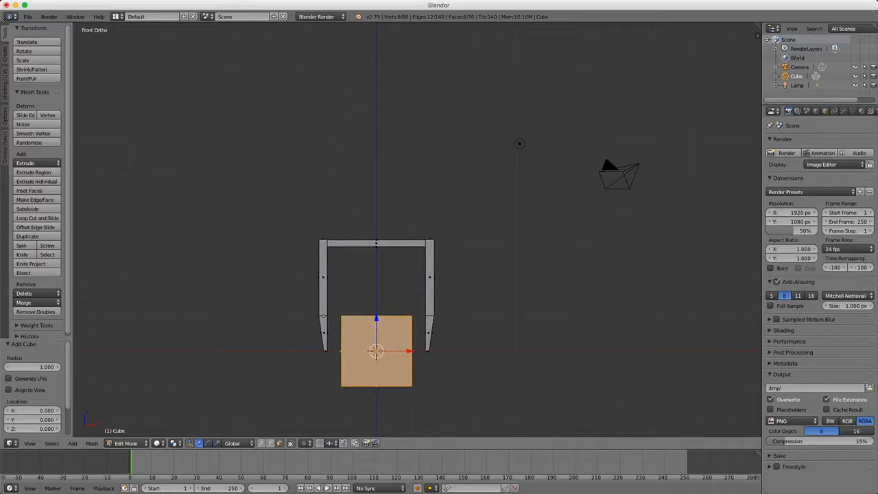
key("s")
type("z")
type(".2")
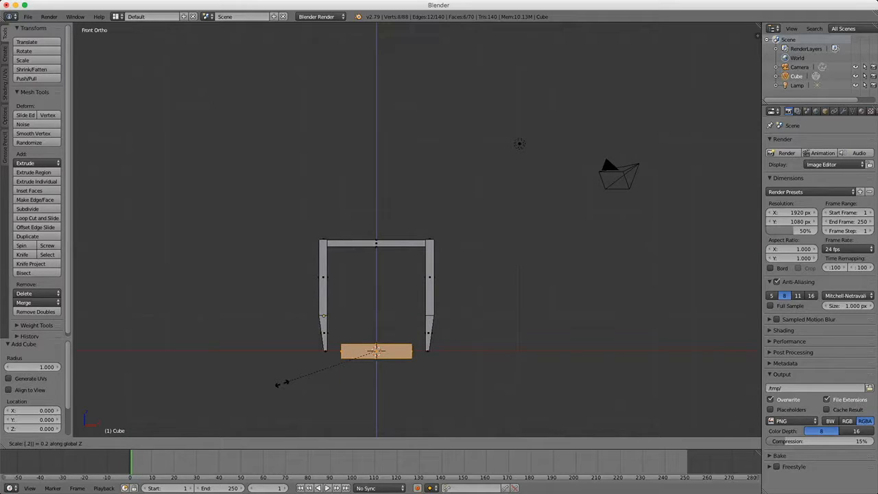
key("Return")
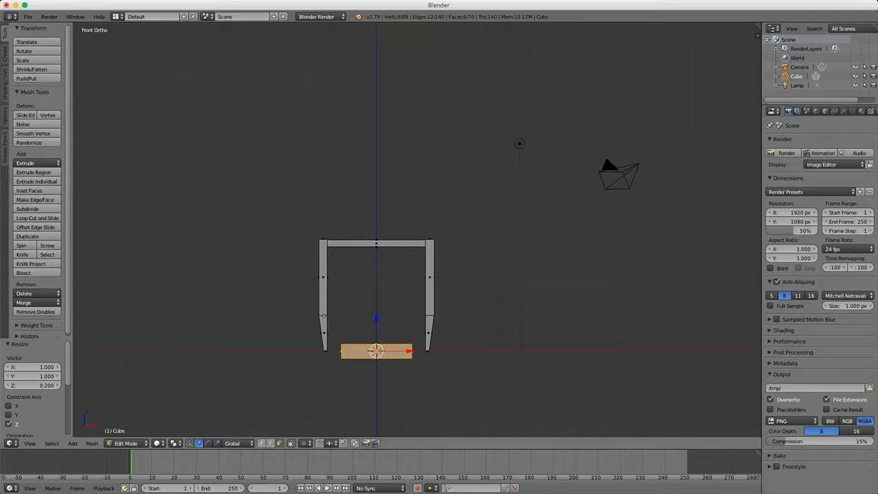
Move the flattened cube 3.35 along the global Z axis so it rests on top of the legs and rails.
key("g")
type("z")
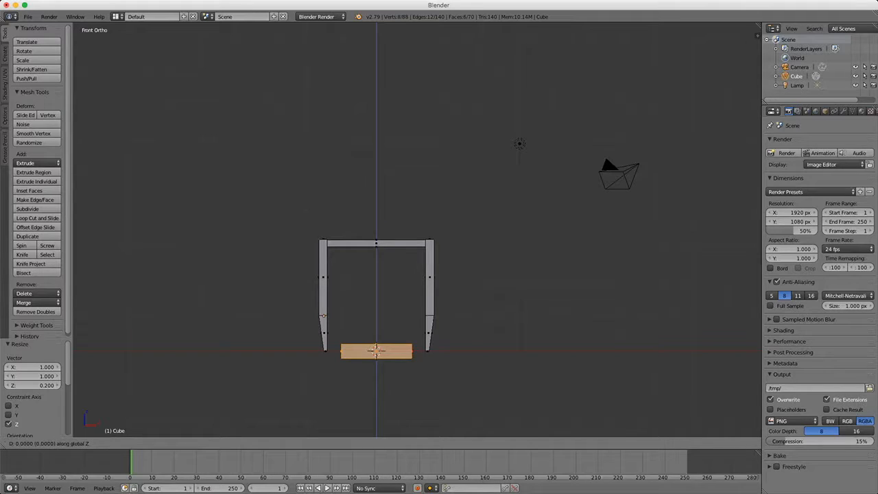
type("3.35")
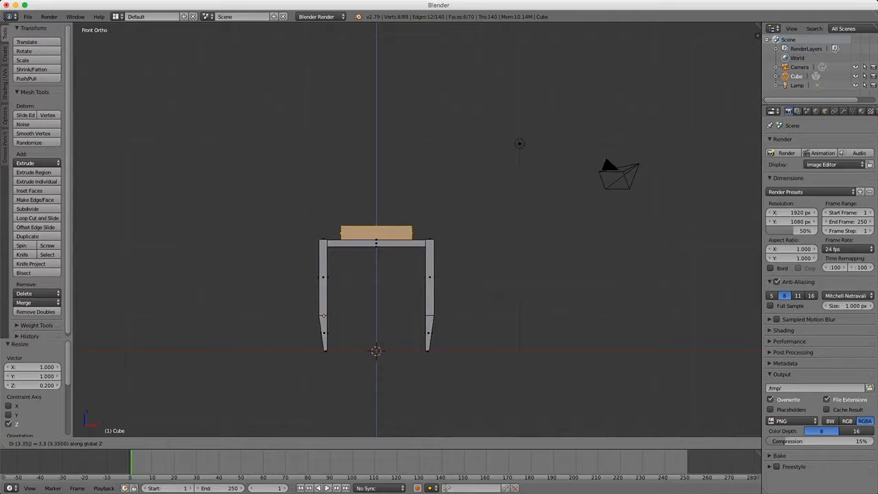
key("Return")
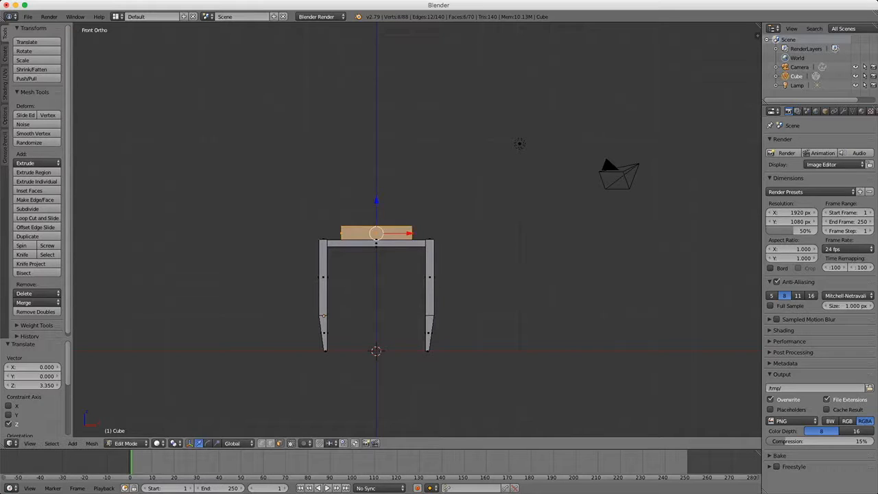
Scale the slab by 1.7 along the global X axis and 3.15 along the global Y axis to cover the table frame.
key("1")
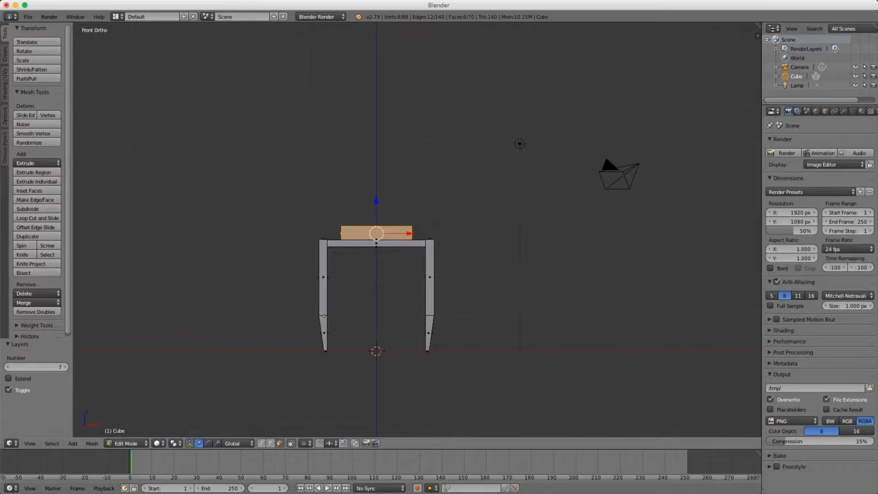
key("KP_7")
type("sx")
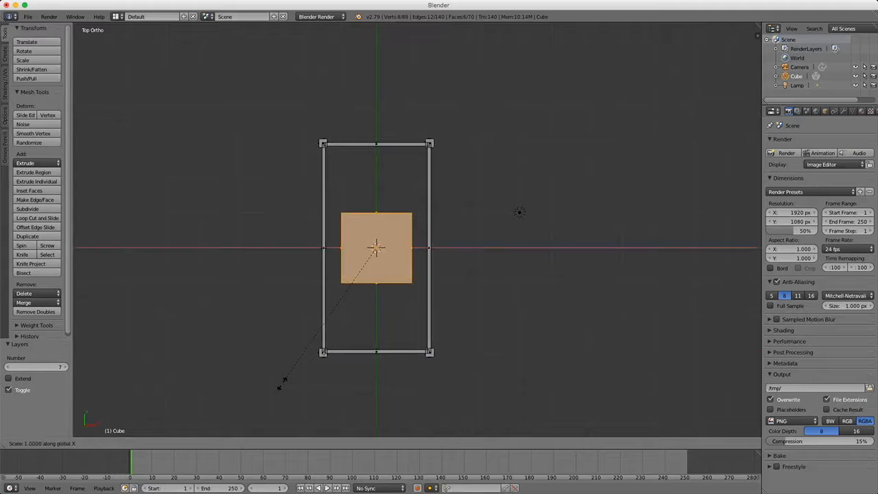
type("1.7")
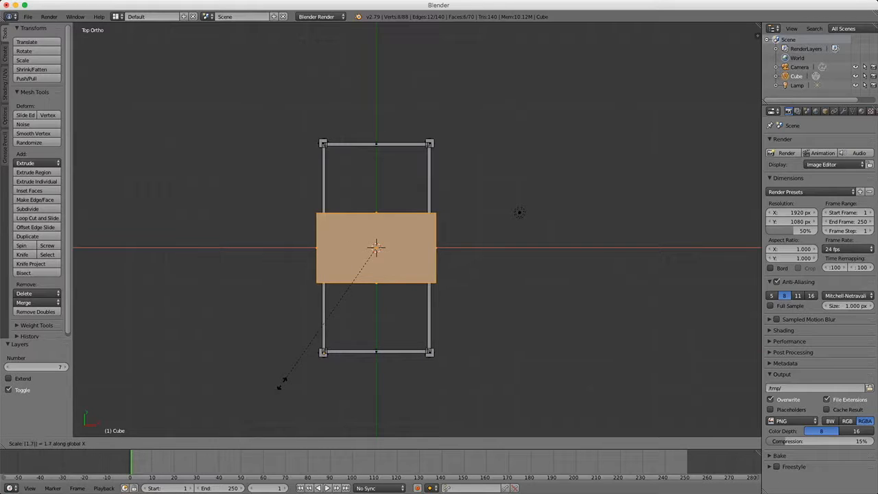
key("Return")
type("sy")
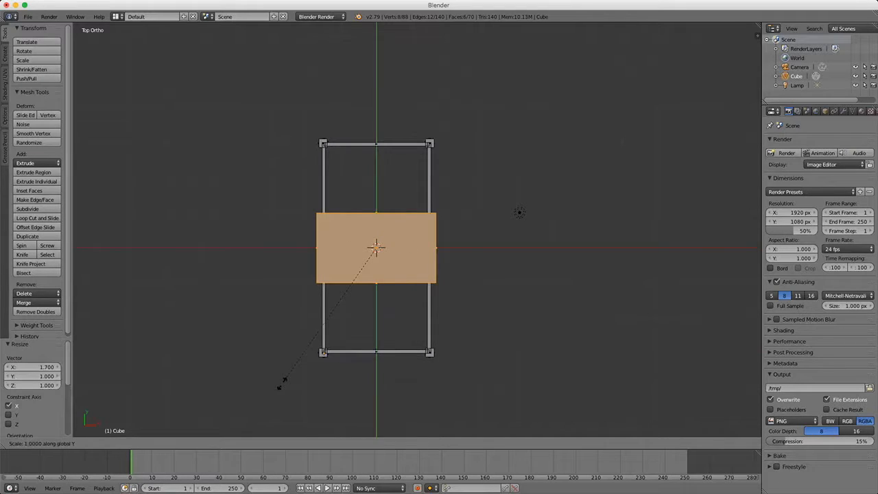
type("3.15")
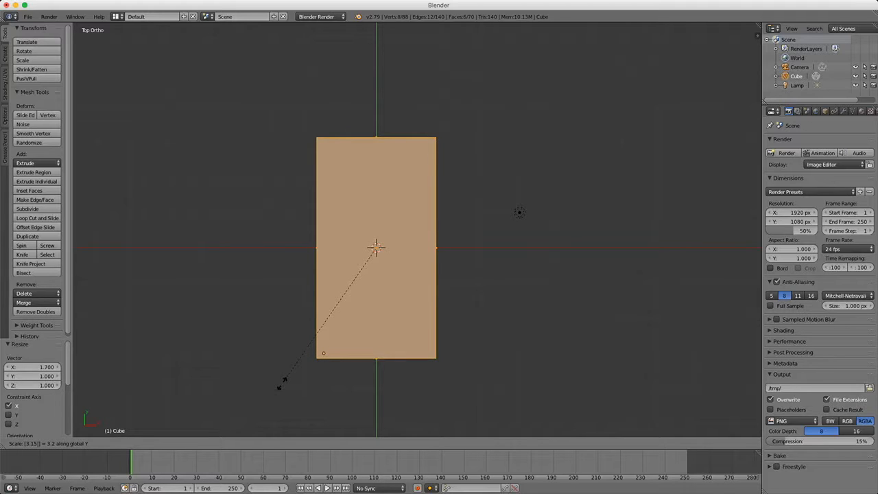
key("Return")
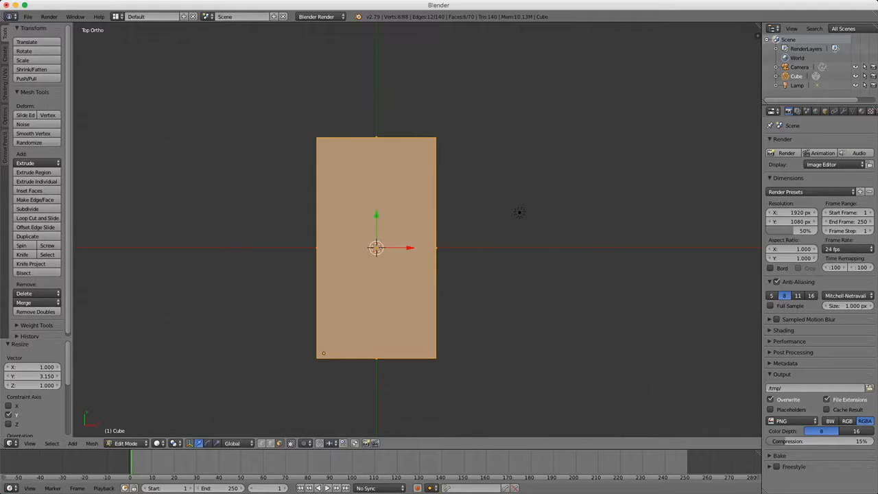
Duplicate the tabletop slab in place and move the copy 0.265 along the global Z axis.
key("shift+d")
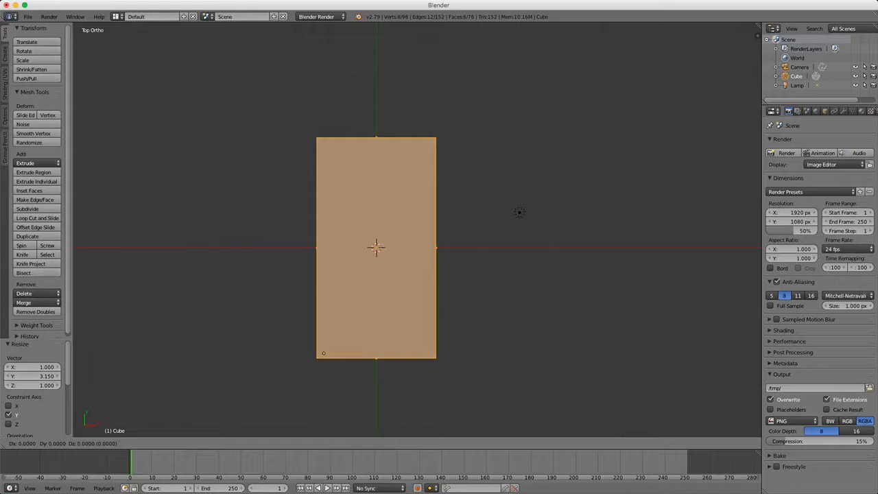
key("Return")
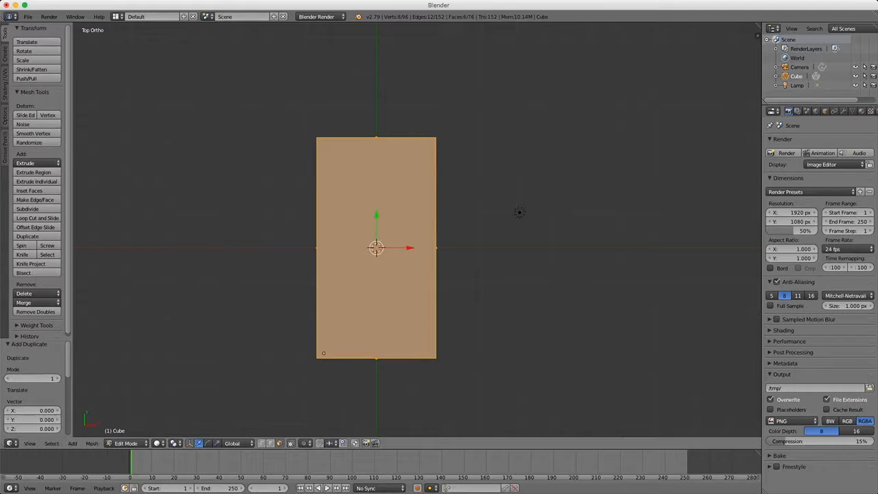
key("KP_1")
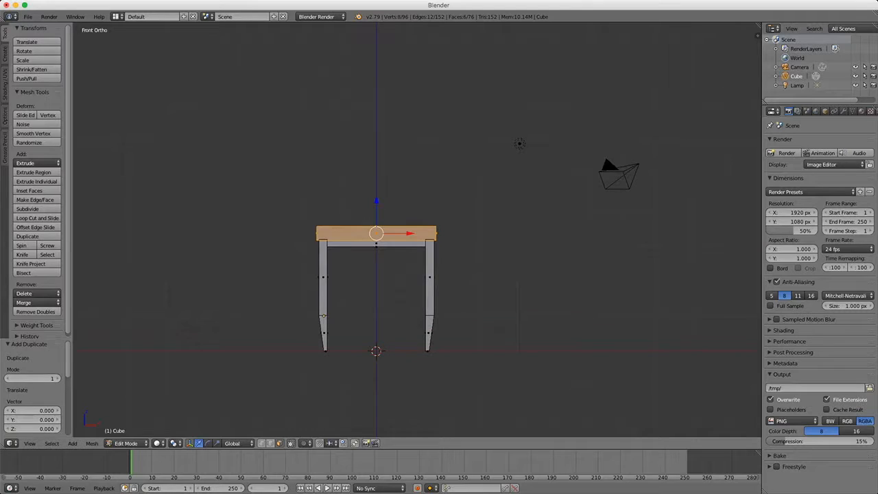
key("g")
key("z")
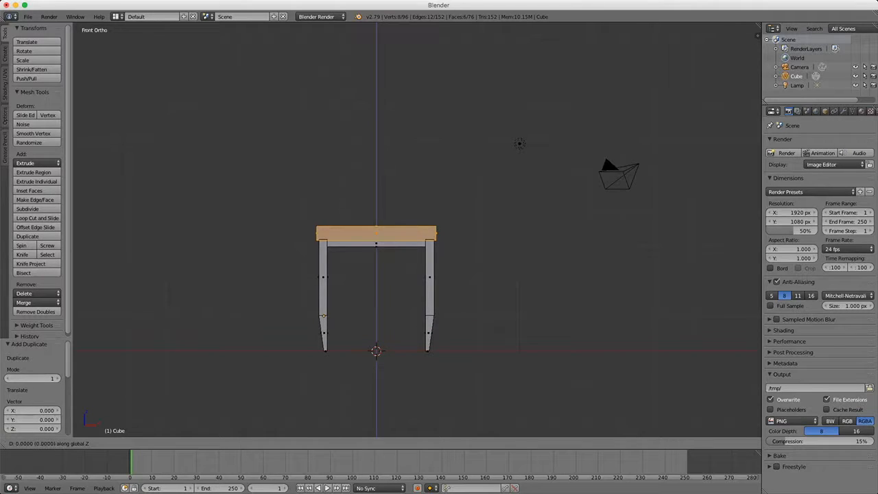
type(".265")
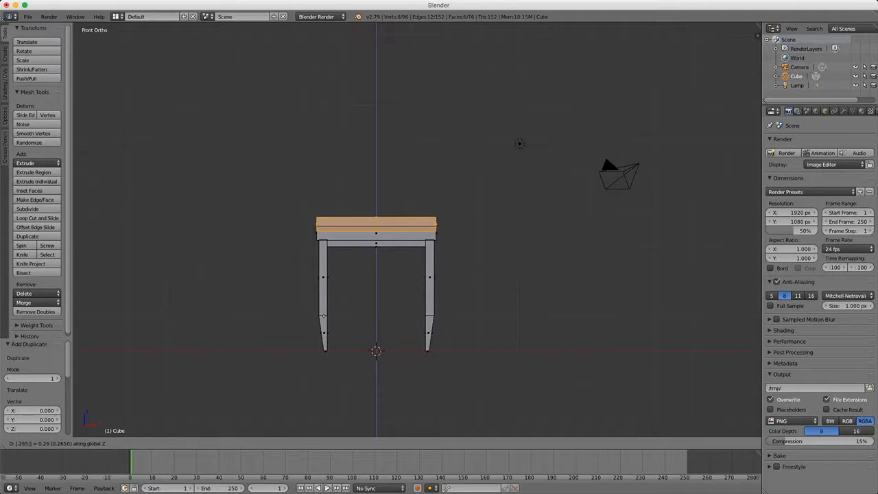
key("Return")
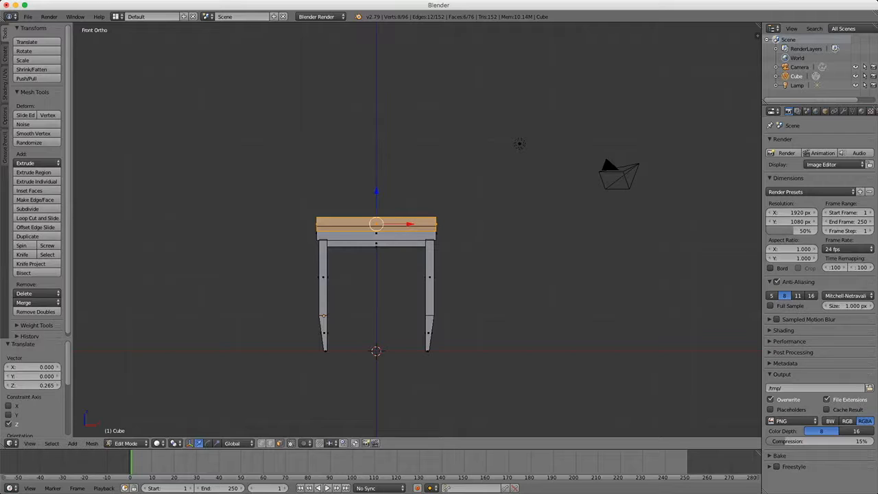
Scale the raised copy by 0.2 along the global X axis and 0.3 along the global Z axis to form a thin plank.
type("sx")
type(".2")
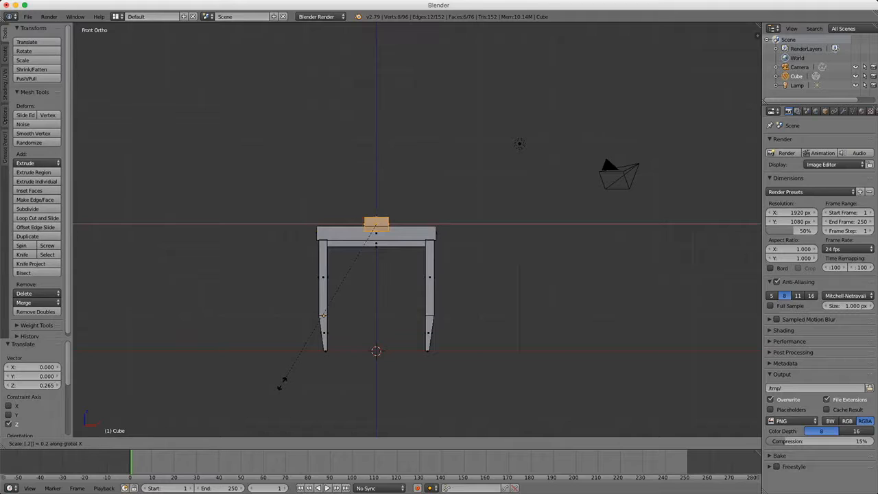
key("Return")
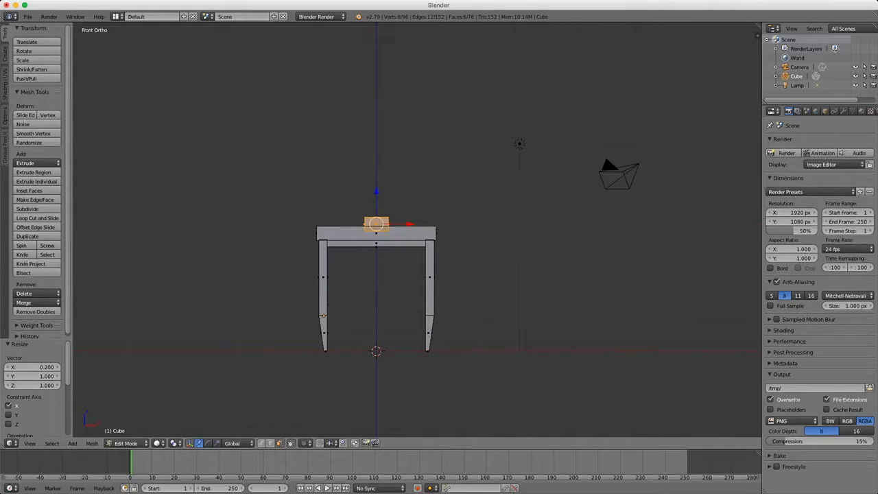
type("sz")
type(".3")
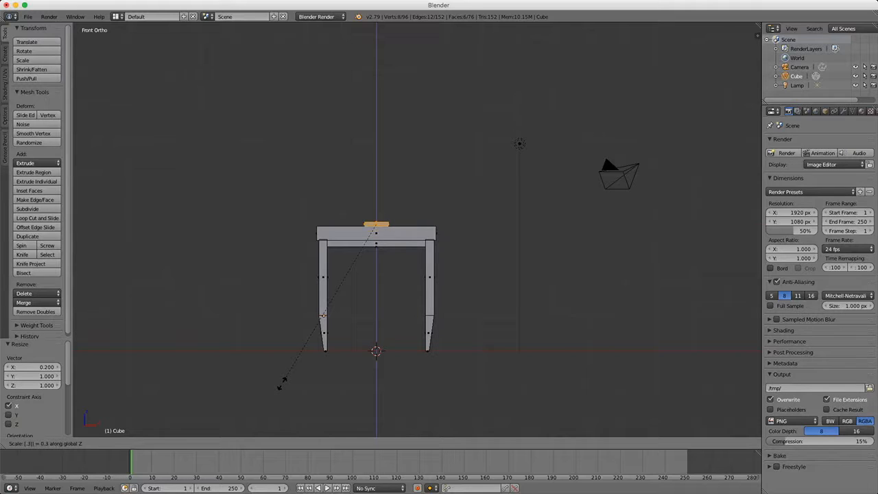
key("Return")
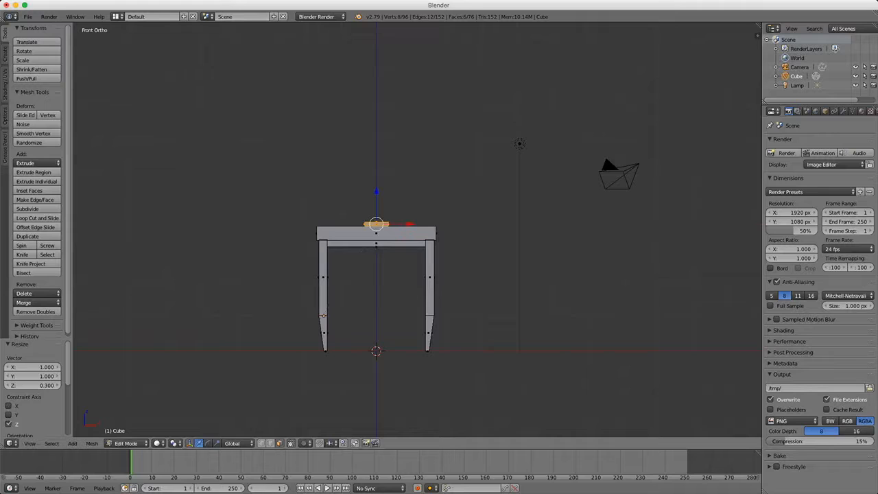
Move the thin plank -1.35 along the global X axis to the slab's edge.
key("g")
key("x")
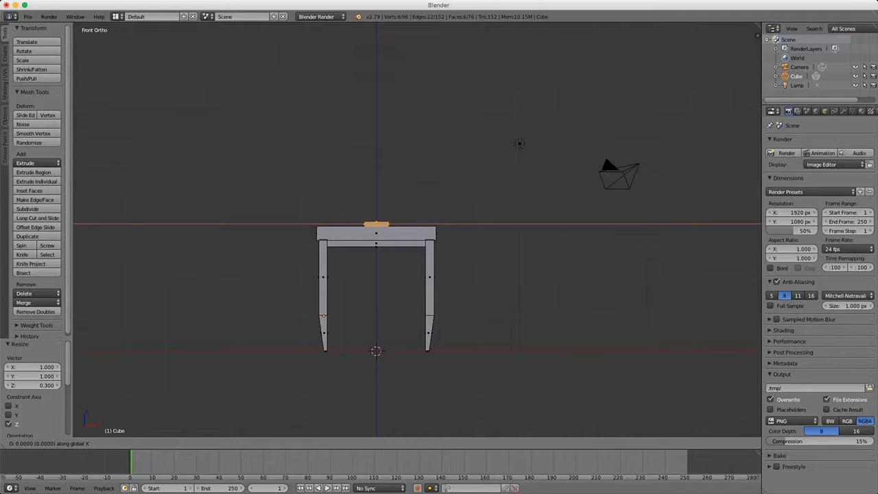
type("-1.35")
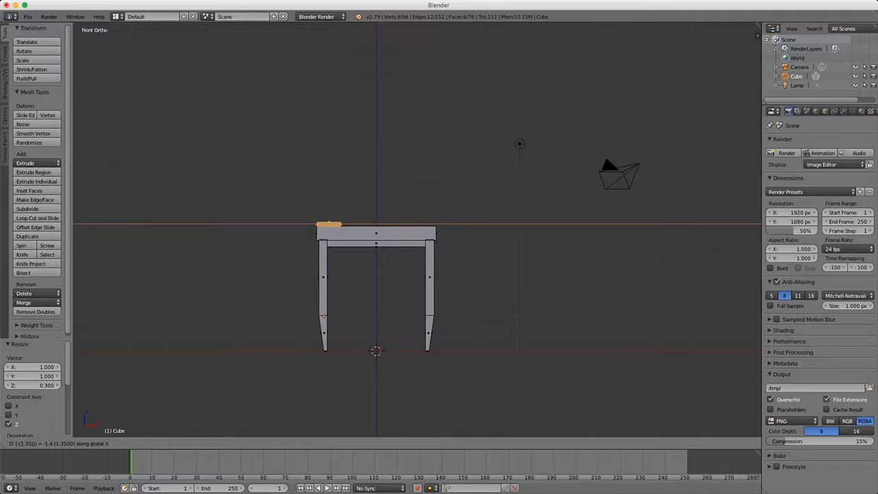
key("Return")
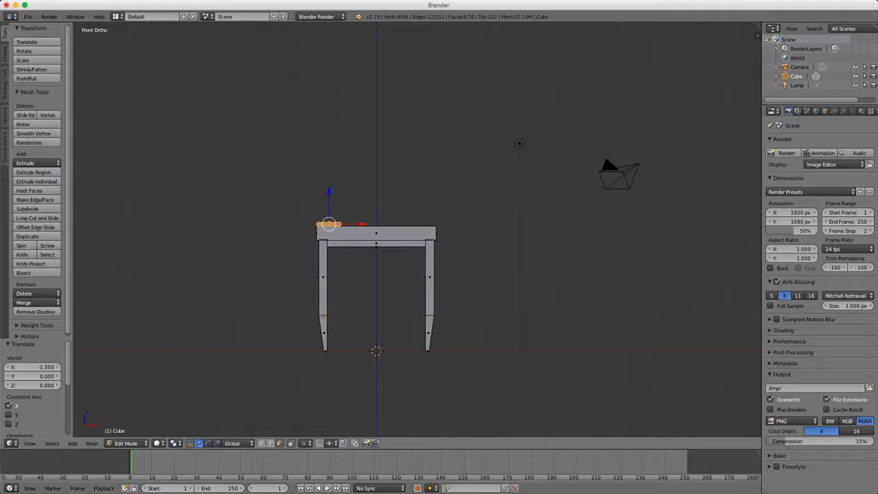
Duplicate the plank four times across the slab, offsetting each copy 0.7 along the global X axis from the previous one.
key("shift+d")
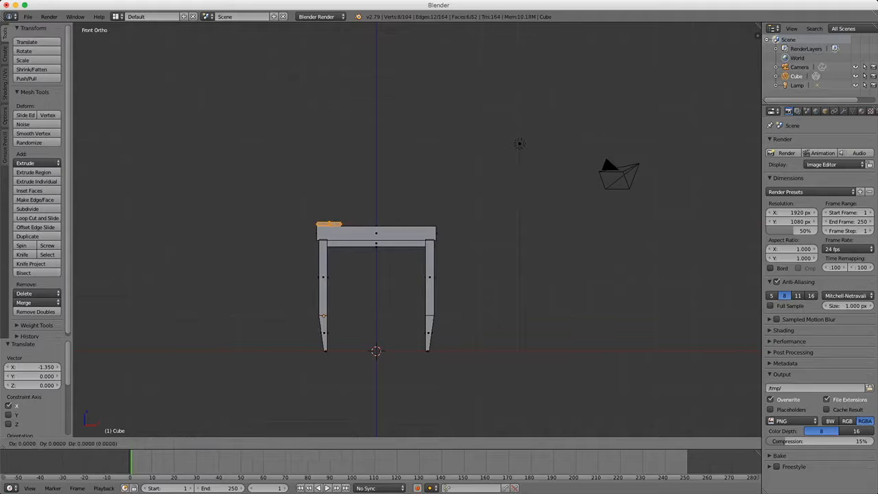
type("x")
type(".7")
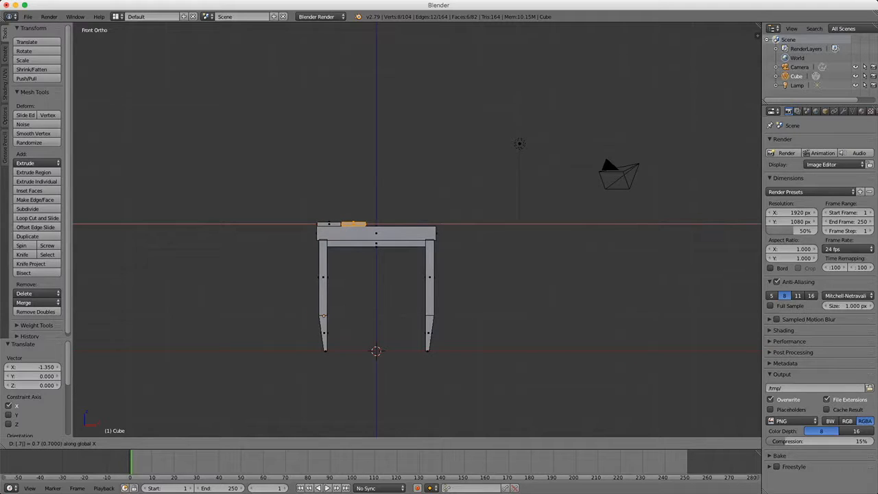
key("Return")
key("shift+d")
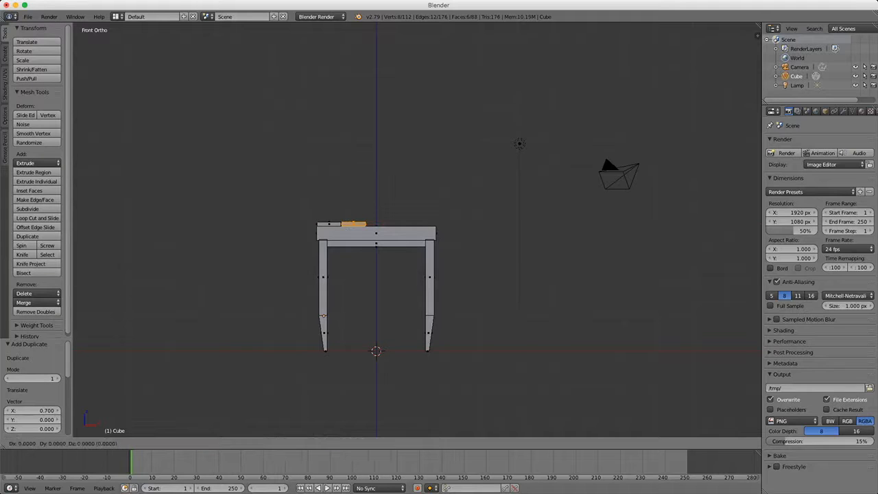
type("x0.7")
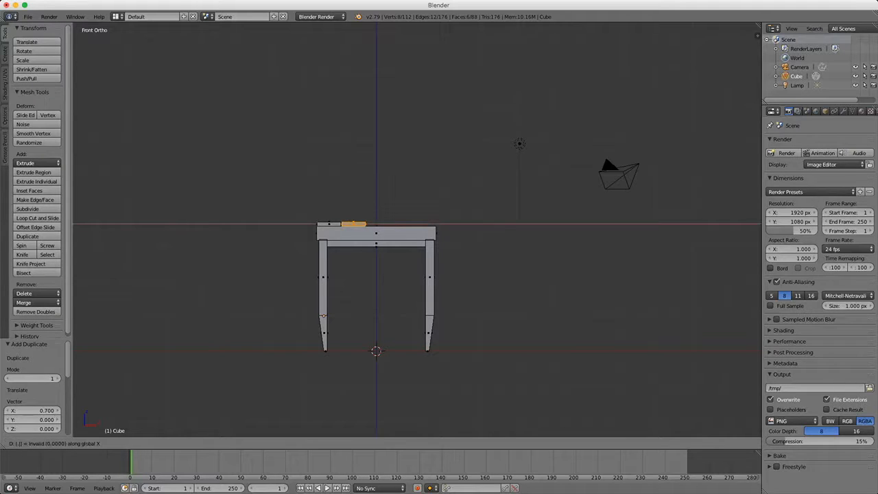
key("Return")
key("shift+d")
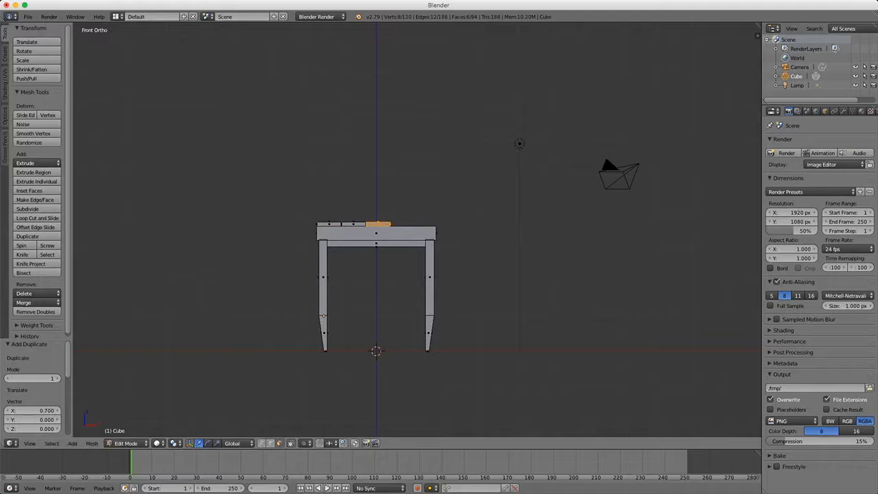
type("x.7")
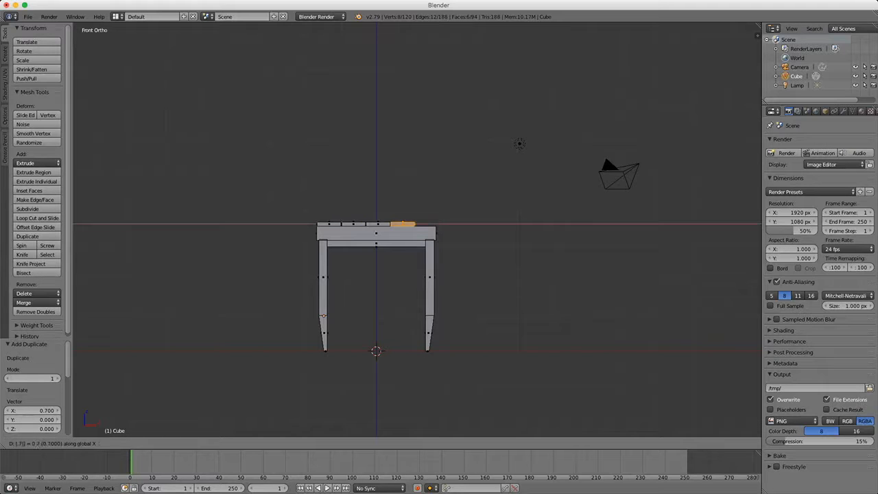
key("Return")
key("shift+d")
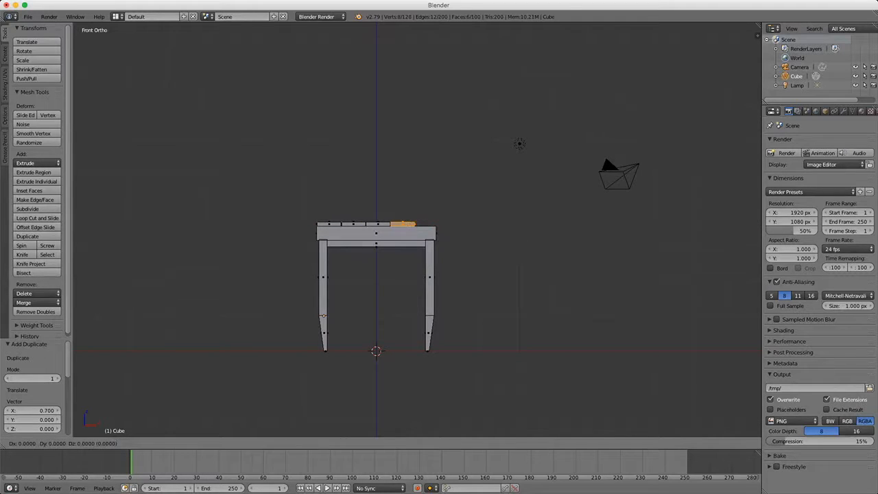
type("x.7")
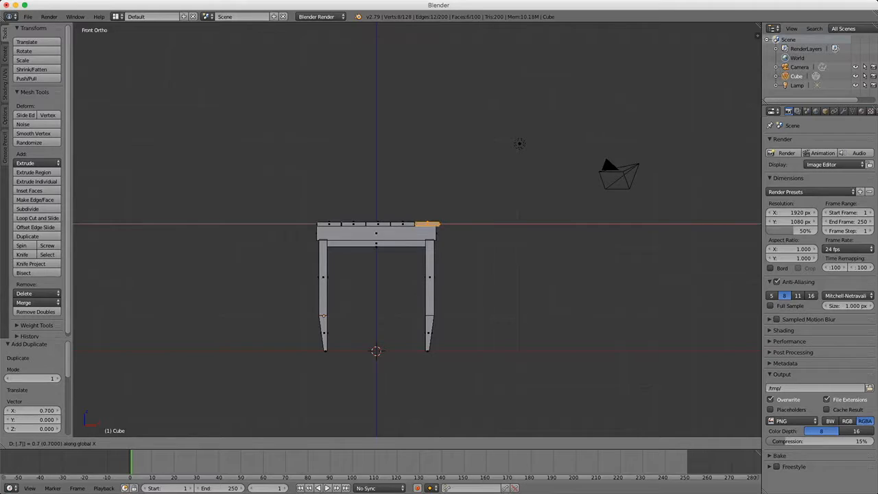
key("Return")
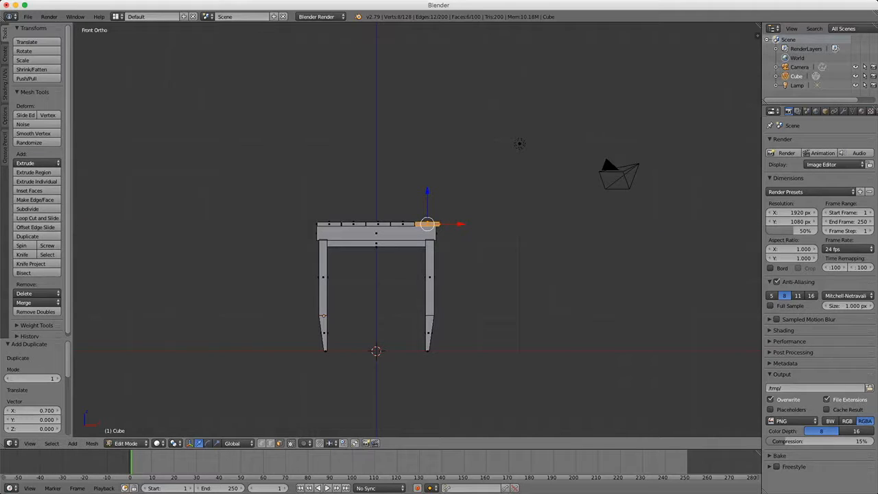
Select all five tabletop planks with their linked geometry and move them -0.04 along the global X axis.
key("KP_7")
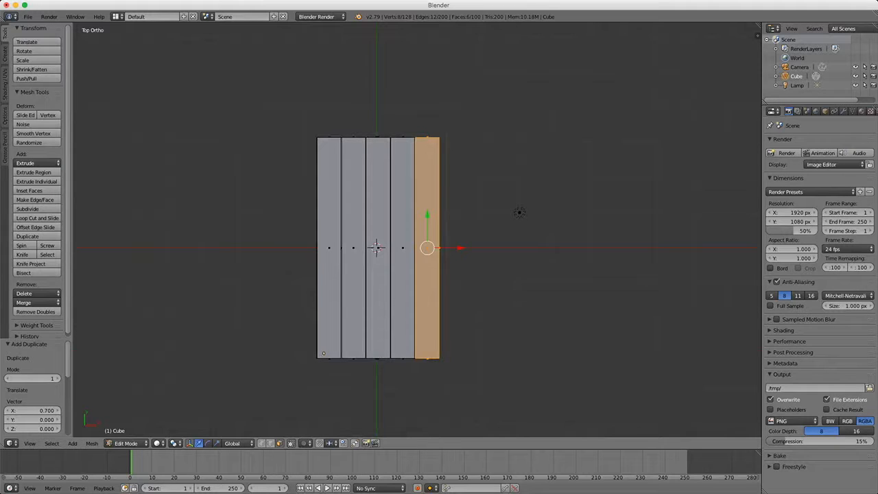
right_click(402, 226, "shift")
right_click(377, 227, "shift")
right_click(353, 226, "shift")
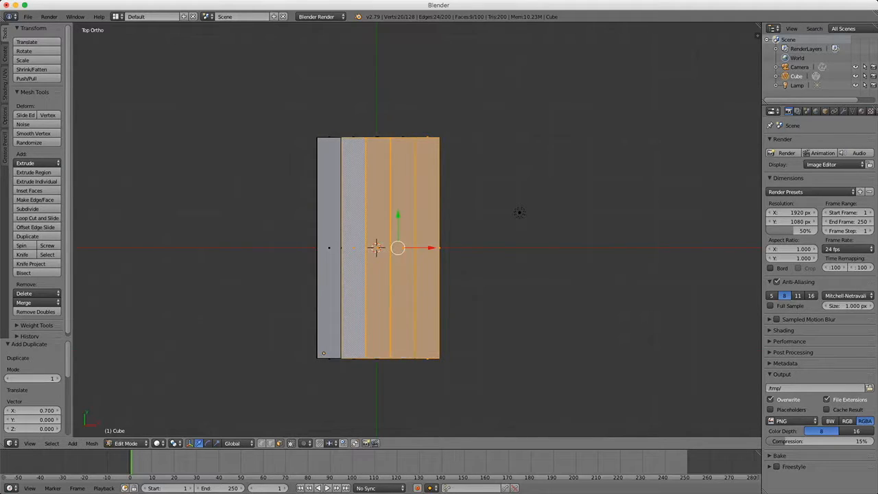
right_click(329, 226, "shift")
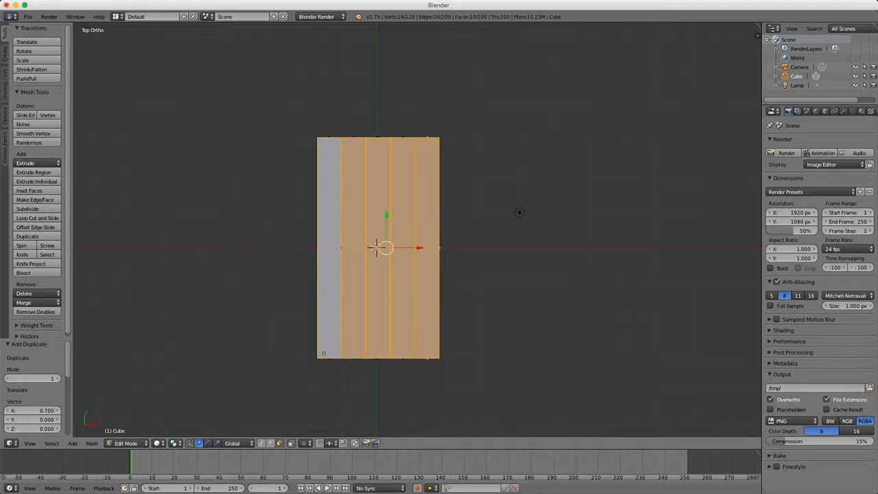
key("KP_1")
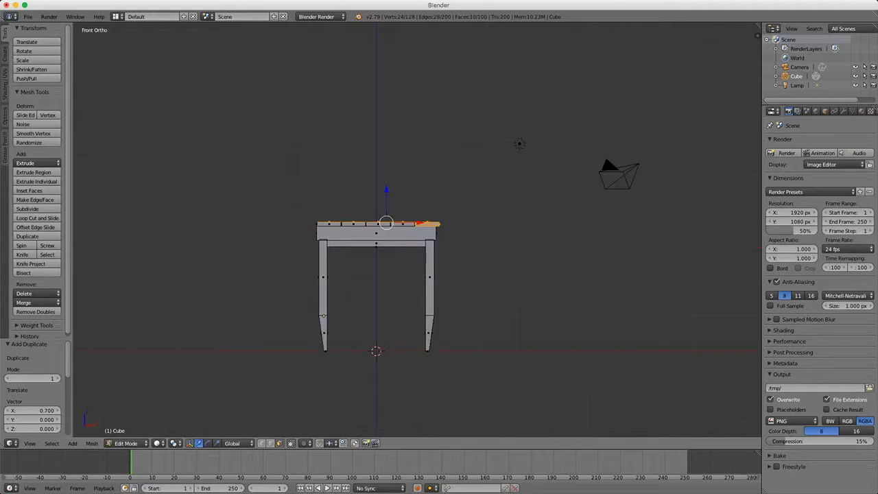
key("ctrl+l")
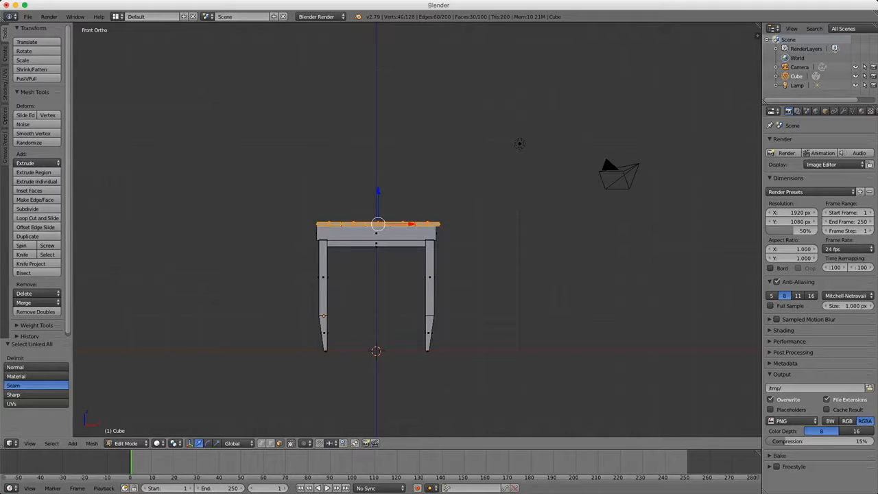
key("g")
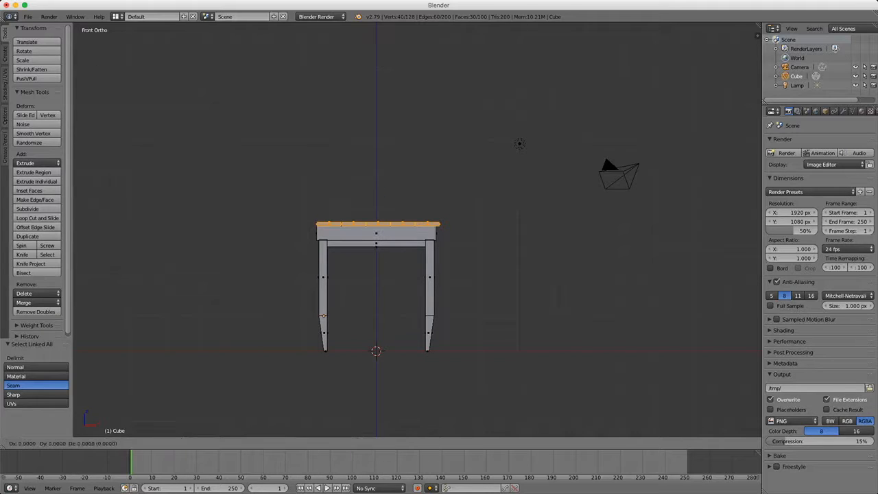
key("x")
key("minus")
type(".04")
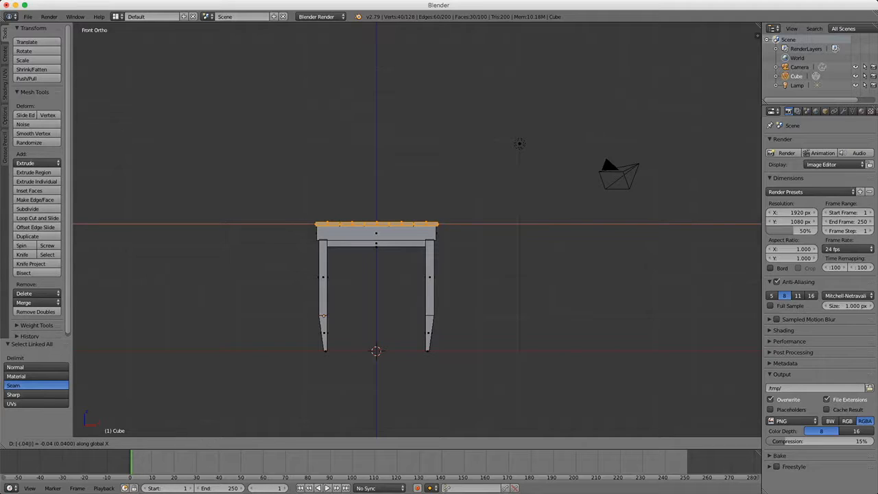
key("Return")
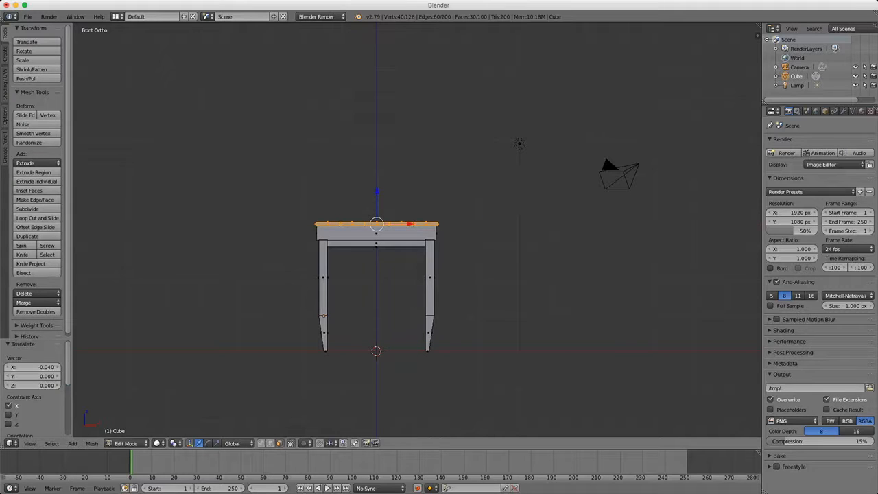
Leave mesh editing and add a Subdivision Surface modifier to the table.
key("Tab")
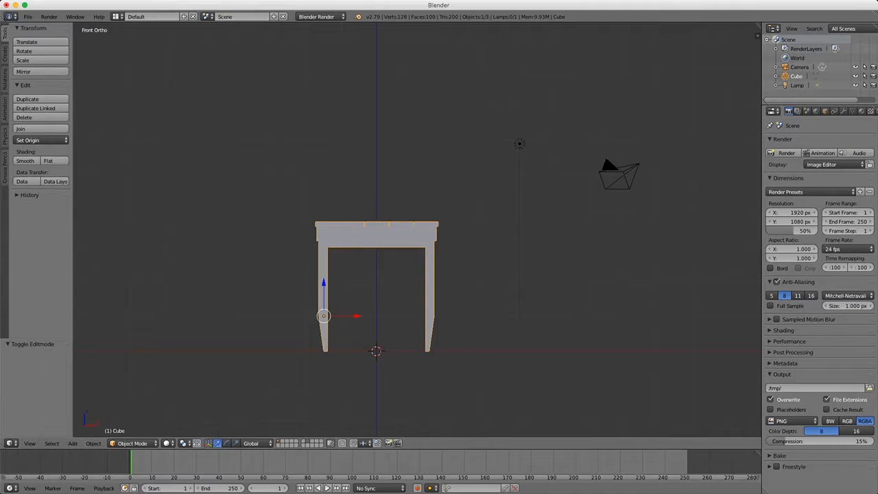
left_click(843, 110)
left_click(820, 142)
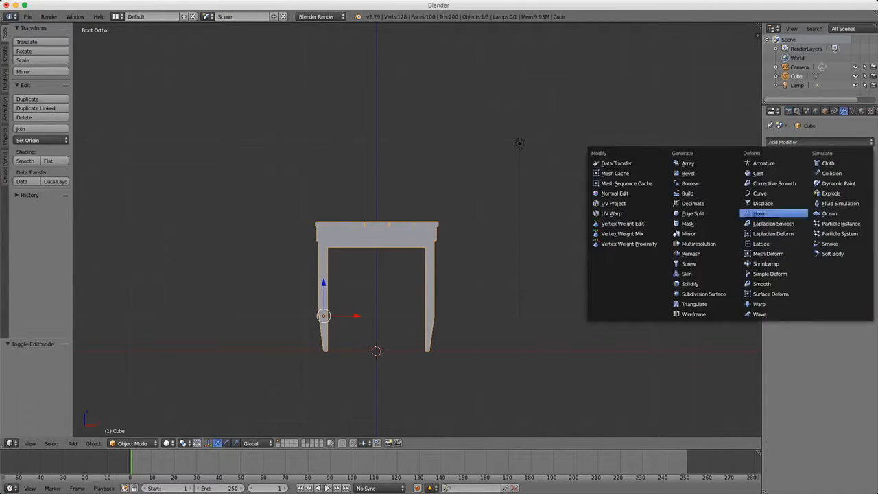
left_click(699, 294)
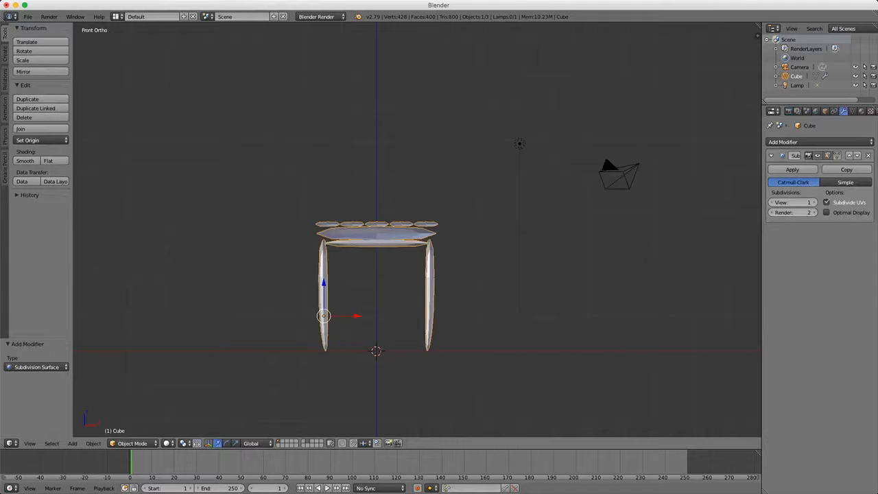
Set the edge crease of the entire table mesh to 1 and return to Object Mode.
key("Tab")
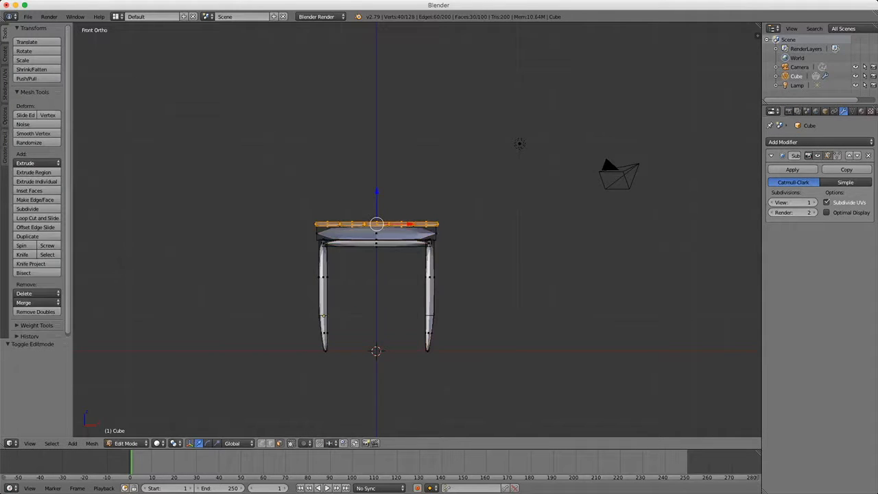
key("a")
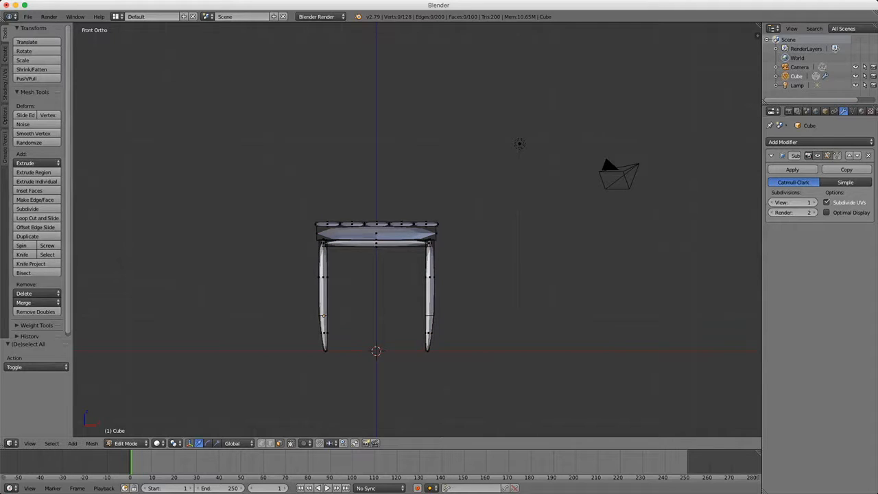
key("a")
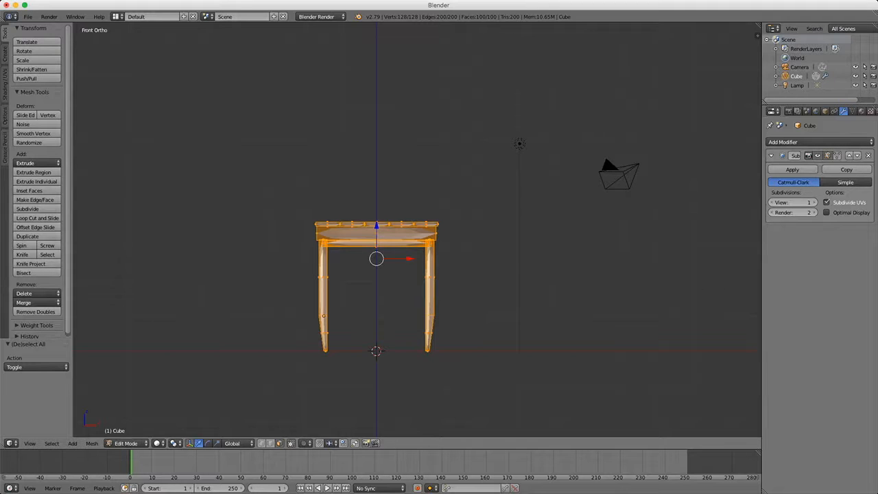
key("shift+e")
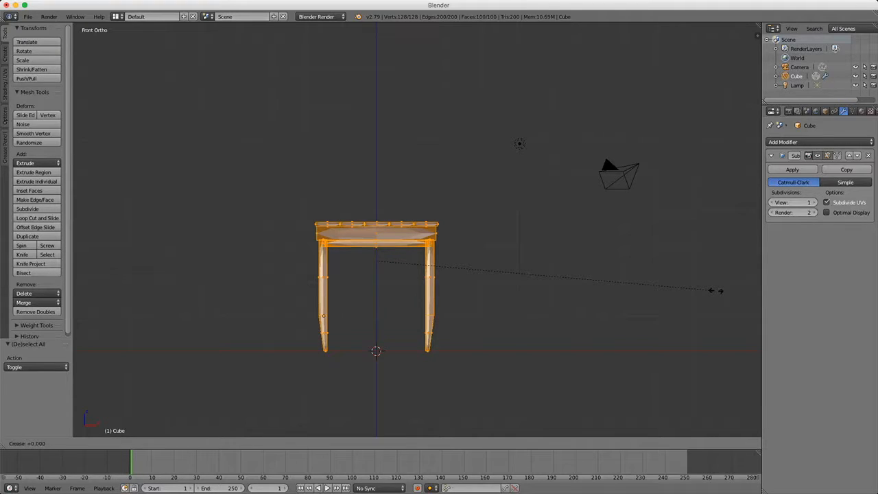
key("1")
key("Return")
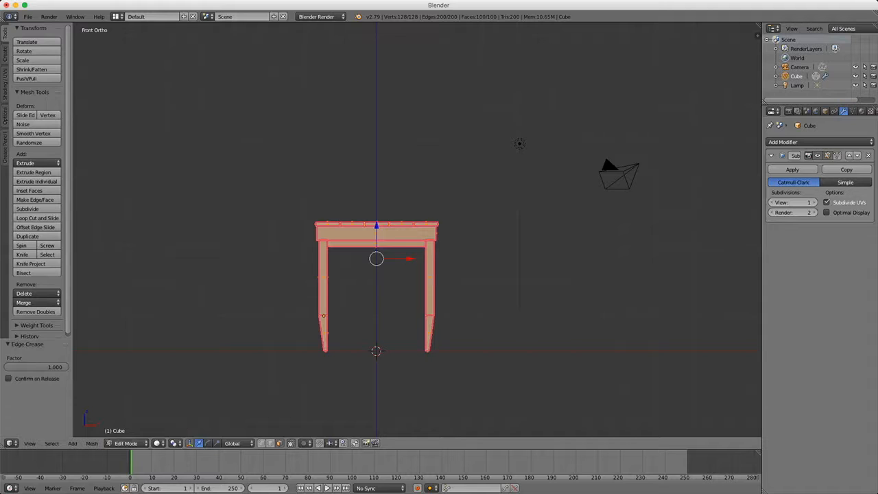
key("Tab")
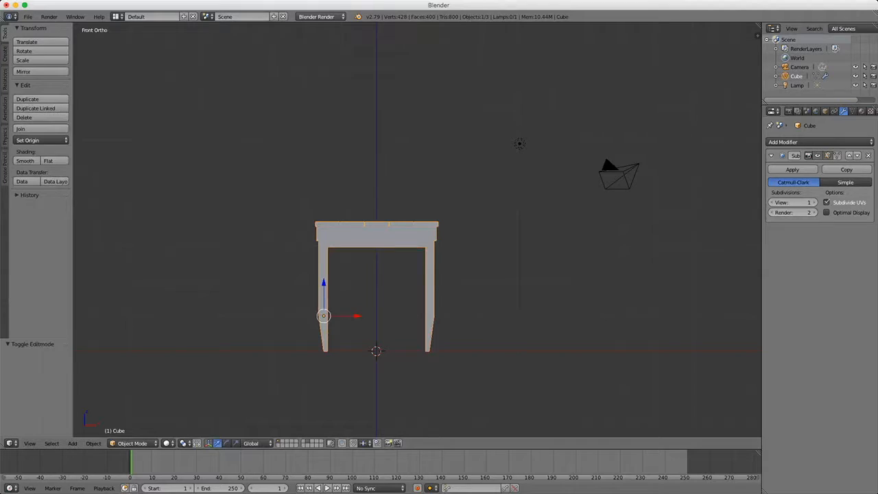
Switch the render engine to Cycles Render and set the table material's diffuse color to hex adadad.
left_click(319, 16)
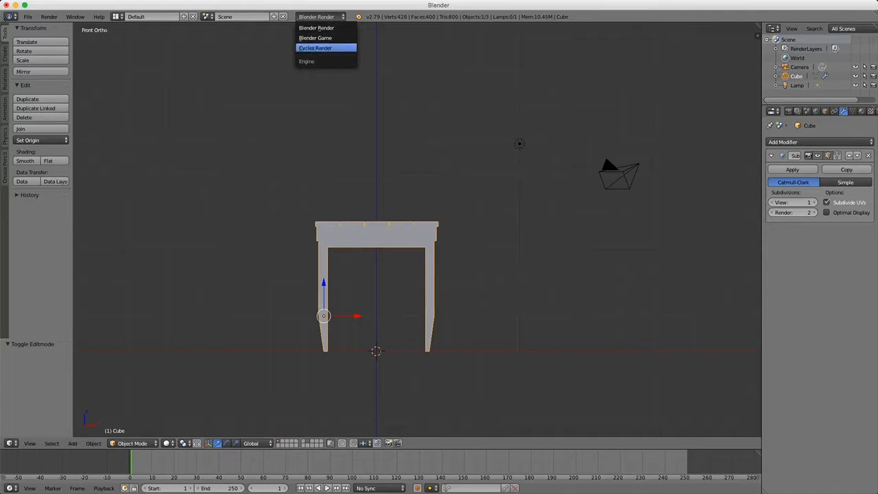
left_click(322, 48)
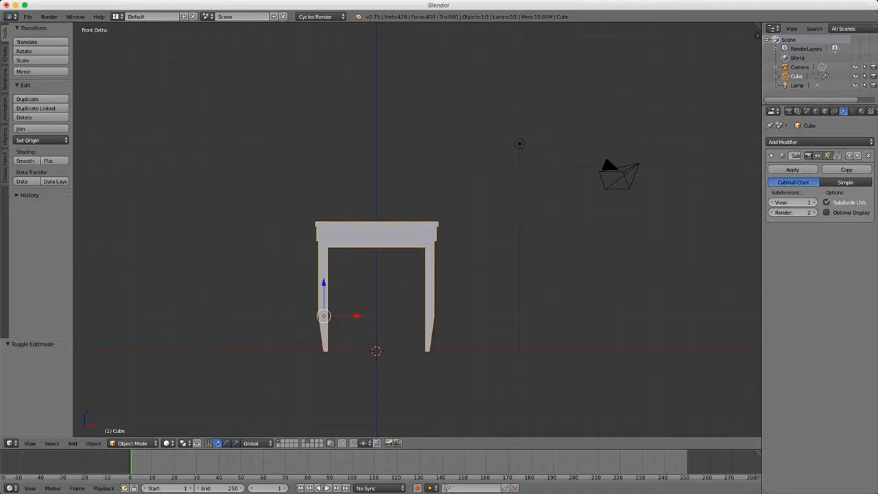
left_click(862, 110)
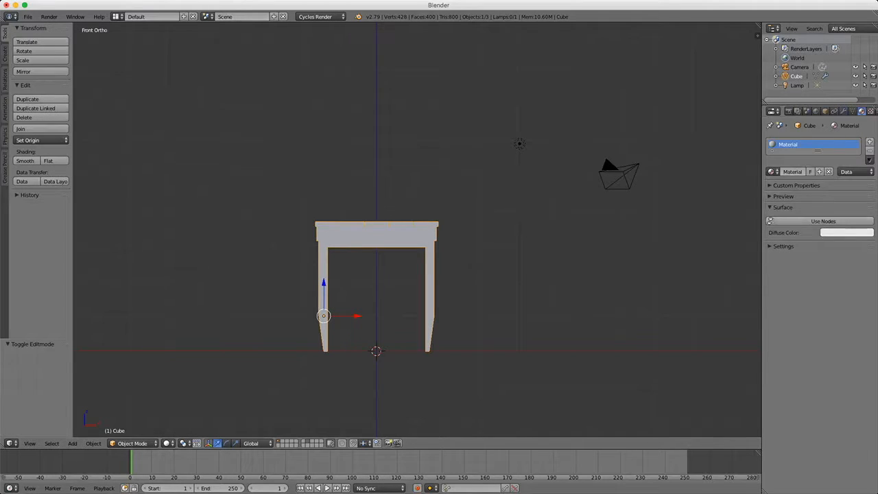
left_click(846, 233)
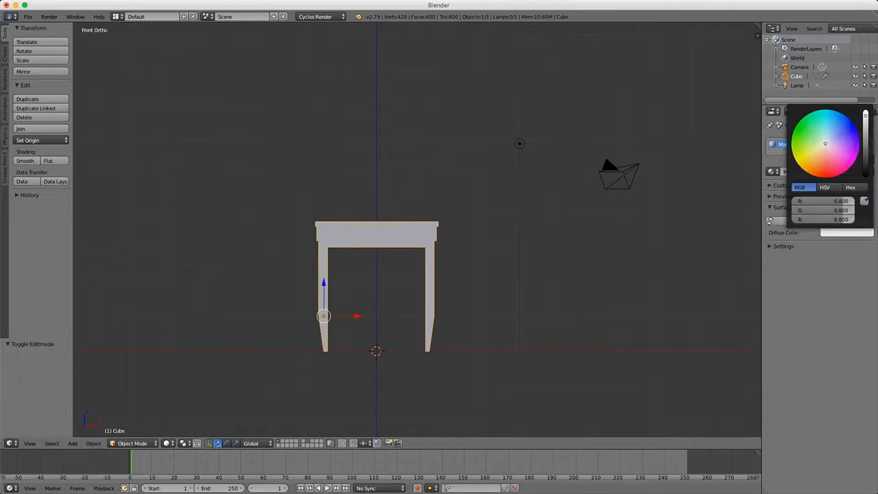
left_click(851, 187)
left_click(823, 201)
type("adadad")
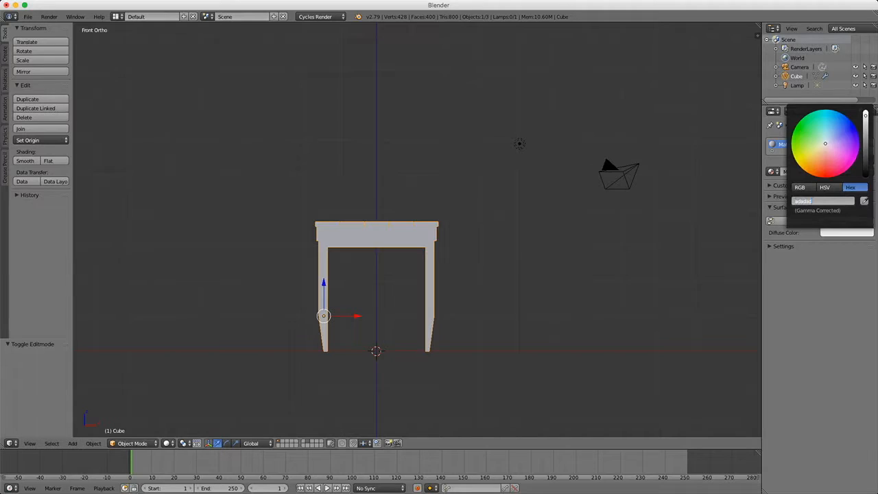
key("Return")
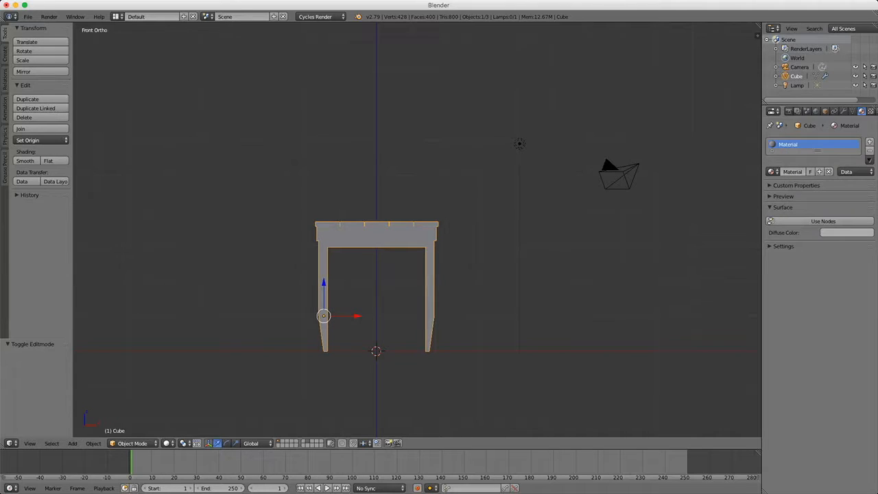
Set the world surface color to white using hex fff.
left_click(816, 111)
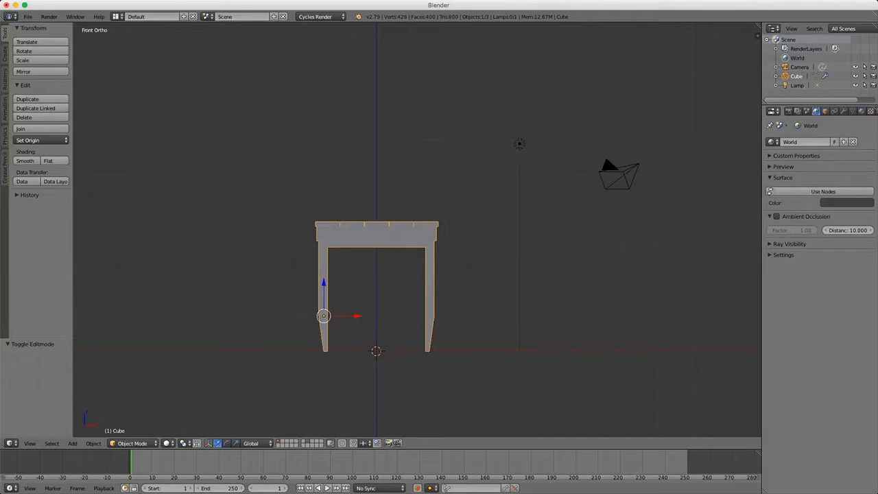
left_click(847, 202)
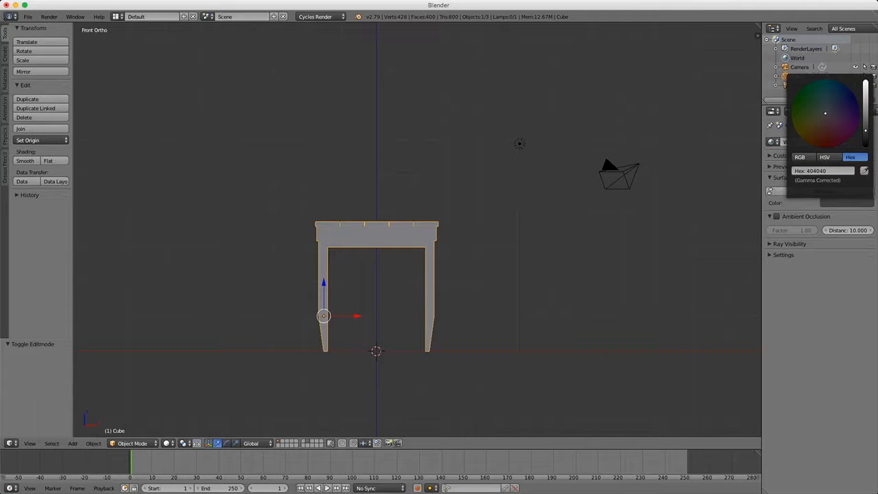
left_click(823, 171)
type("fff")
key("Return")
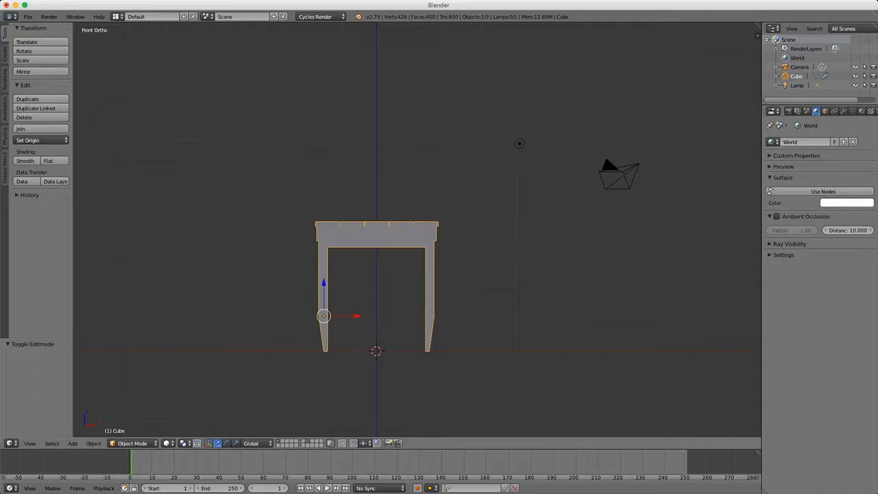
Add a floor plane under the table, scale it by 7 overall and by 2 along the global X axis.
key("shift+a")
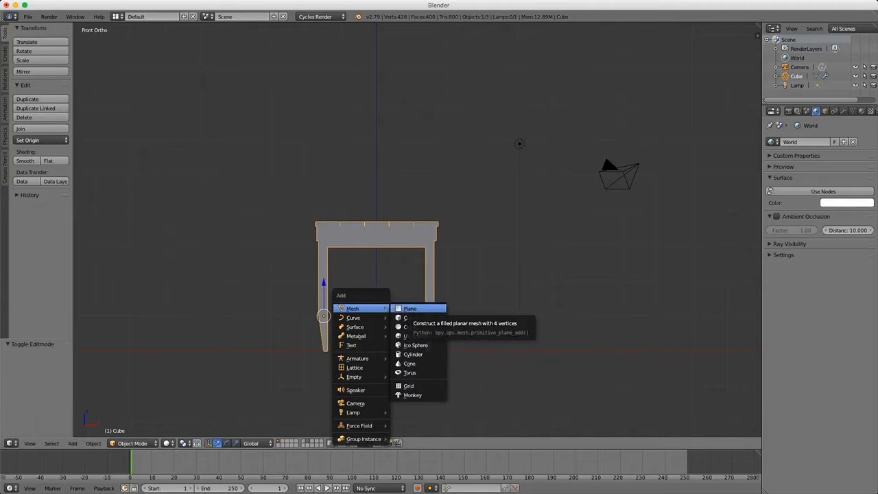
left_click(410, 309)
scroll(417, 232, "down", 4)
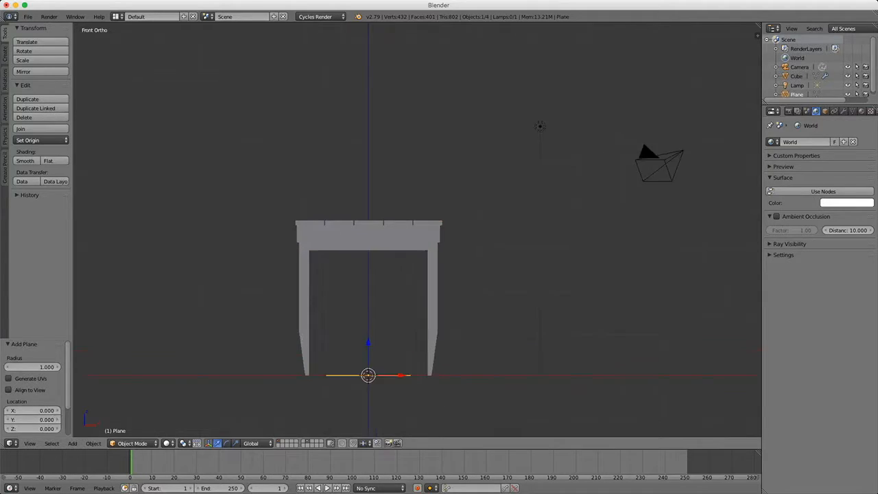
scroll(416, 230, "down", 1)
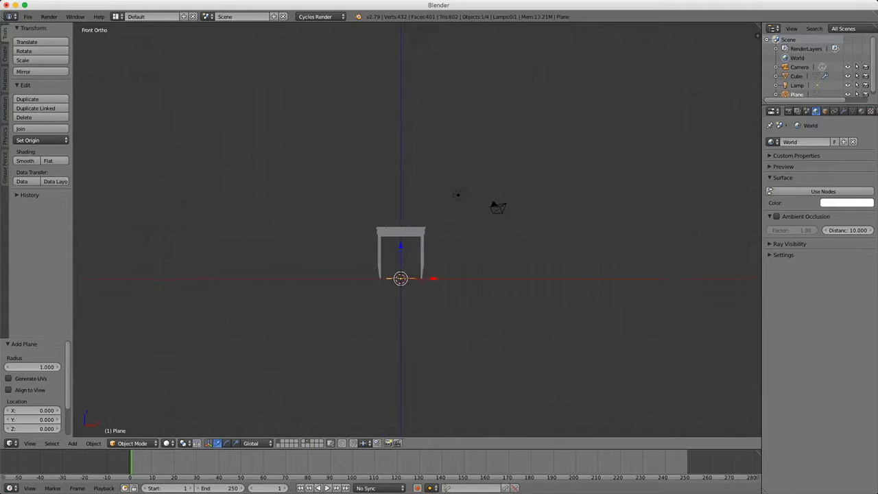
type("s7")
key("Return")
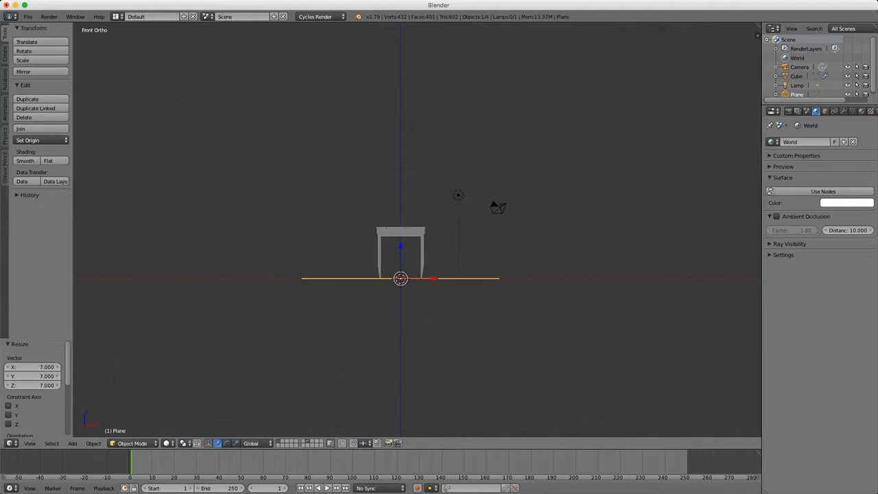
type("sx2")
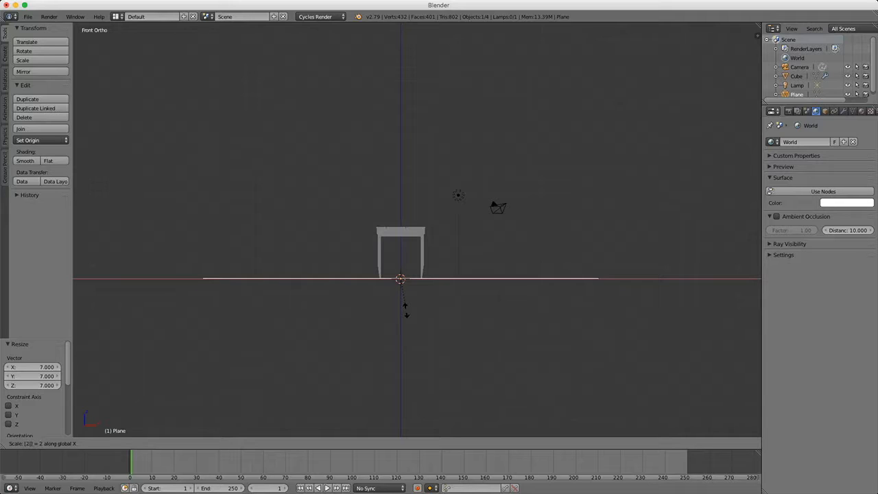
key("Return")
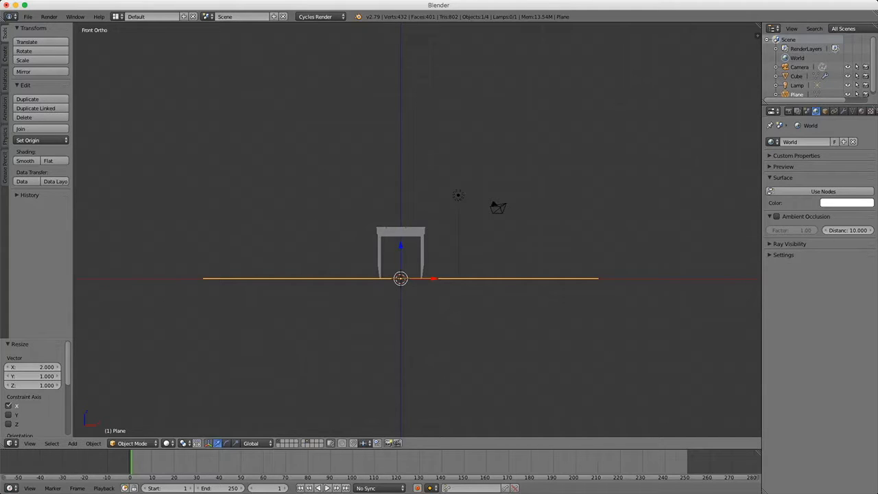
Extrude the floor plane's back edge 10 units up along the global Z axis to form a back wall.
key("KP_7")
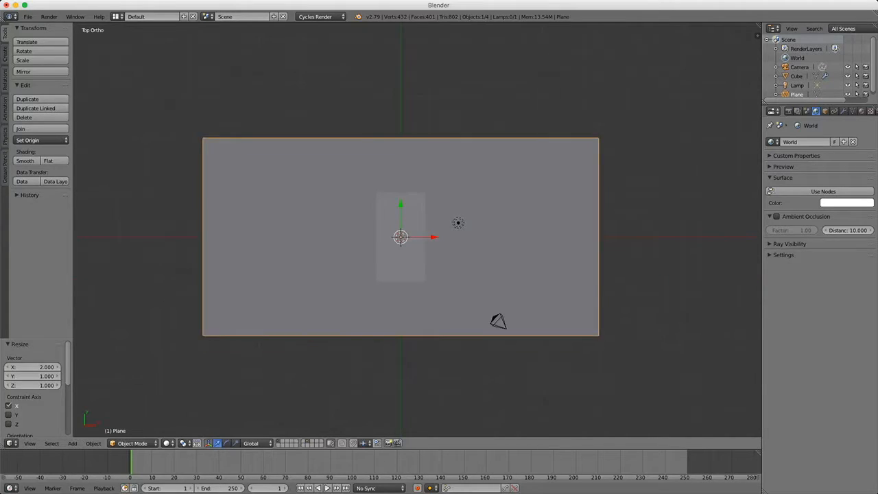
key("Tab")
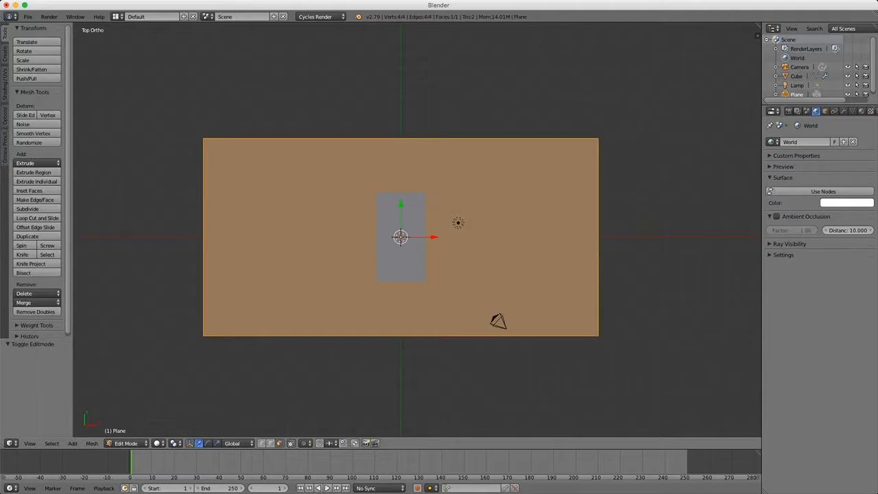
key("ctrl+Tab")
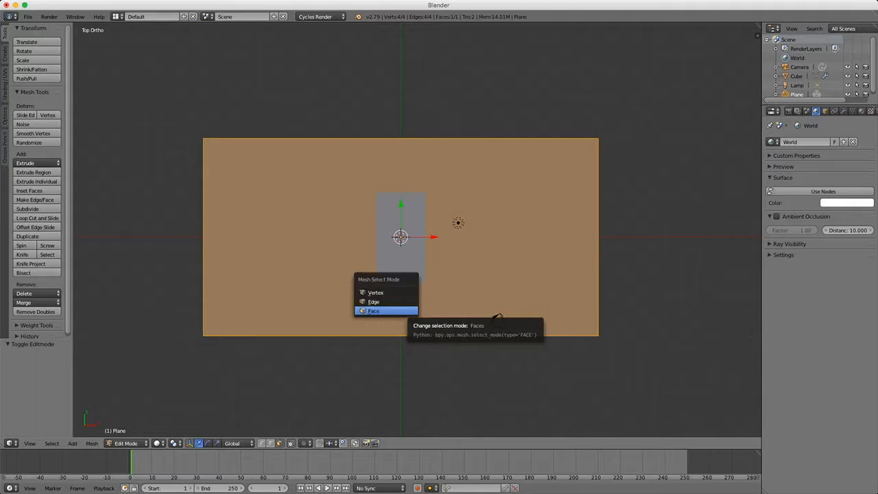
left_click(403, 301)
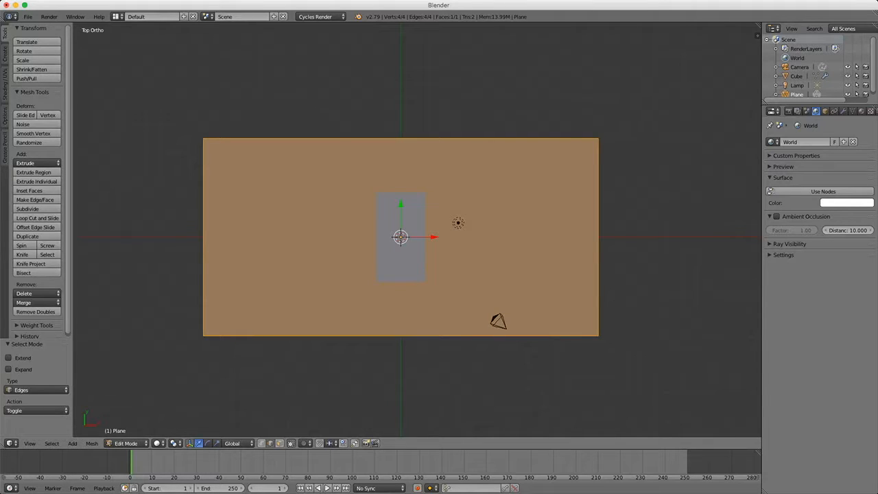
right_click(400, 138)
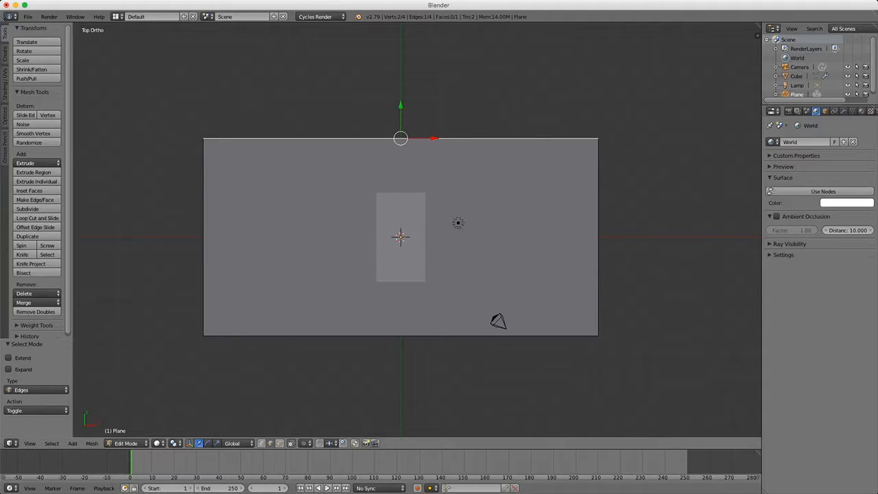
key("KP_3")
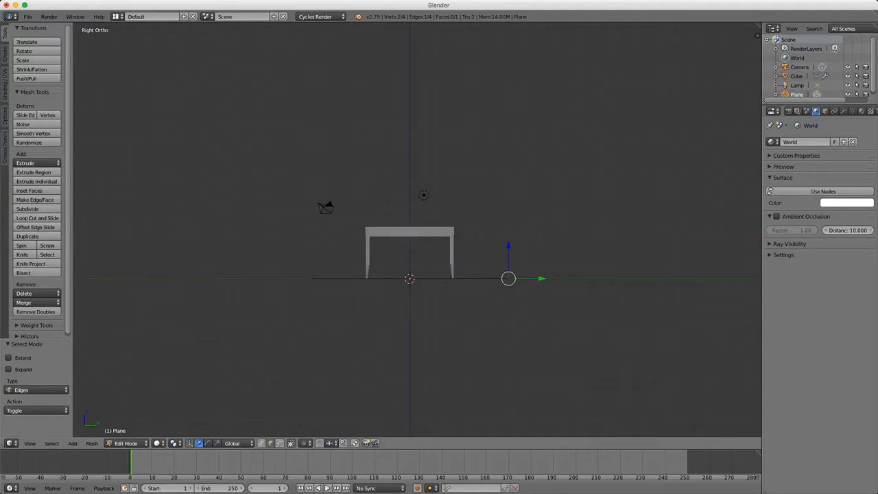
type("ez")
type("10")
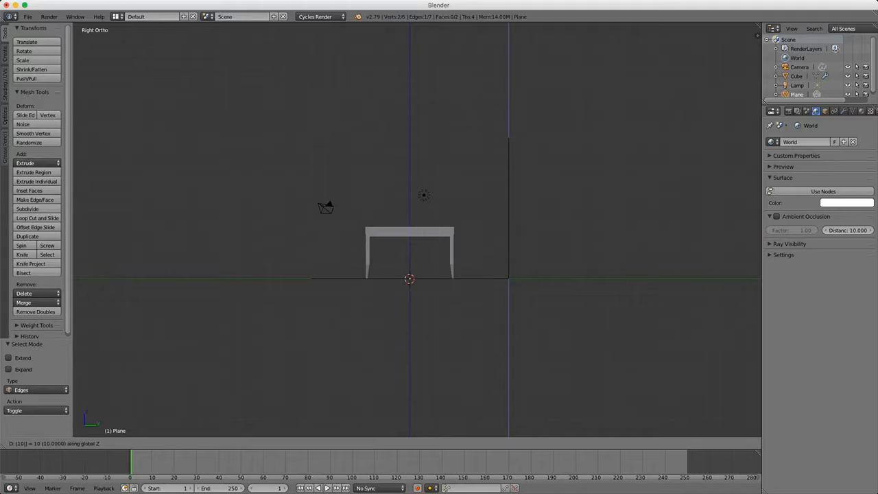
key("Return")
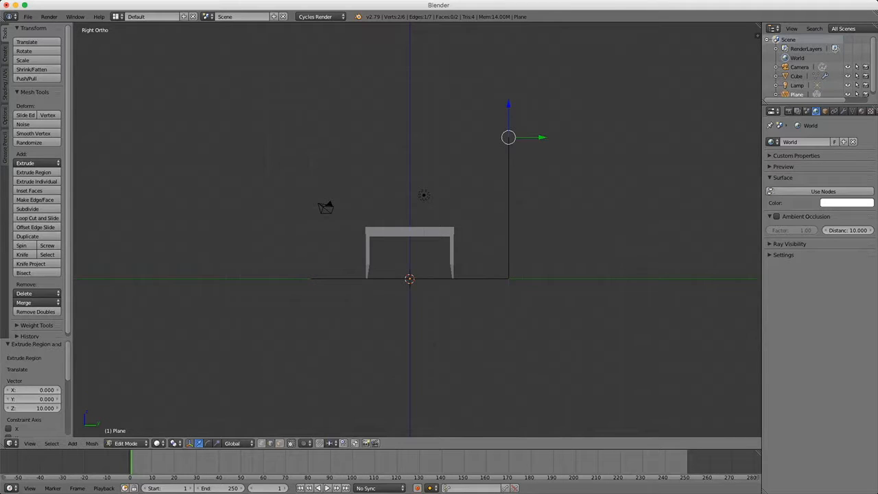
Bevel the edge where the floor meets the back wall with an amount of 0.2 and 5 segments.
key("KP_4")
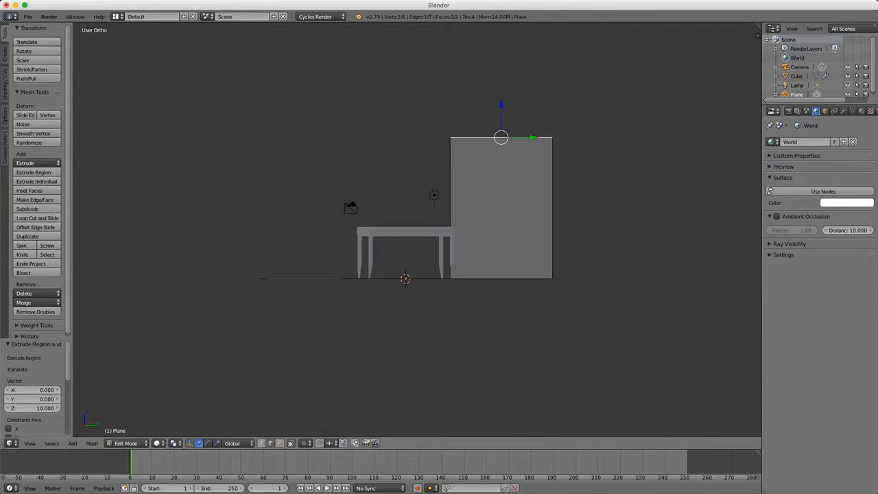
key("KP_8")
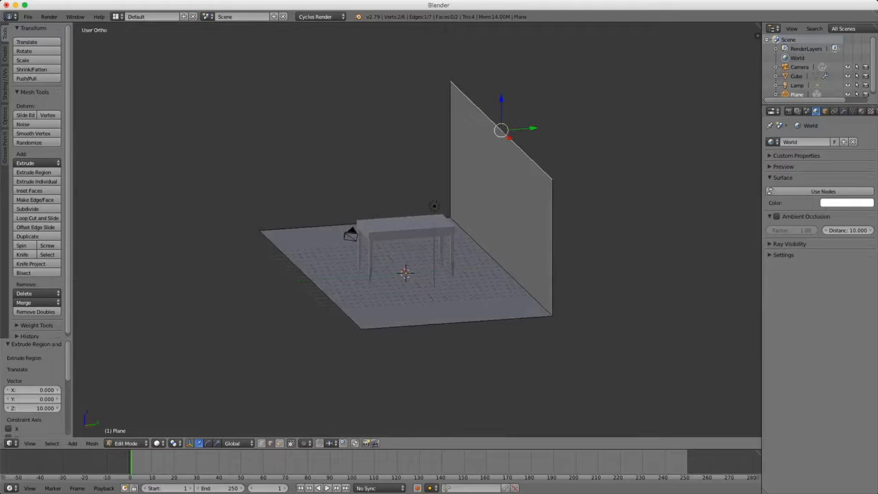
right_click(501, 267)
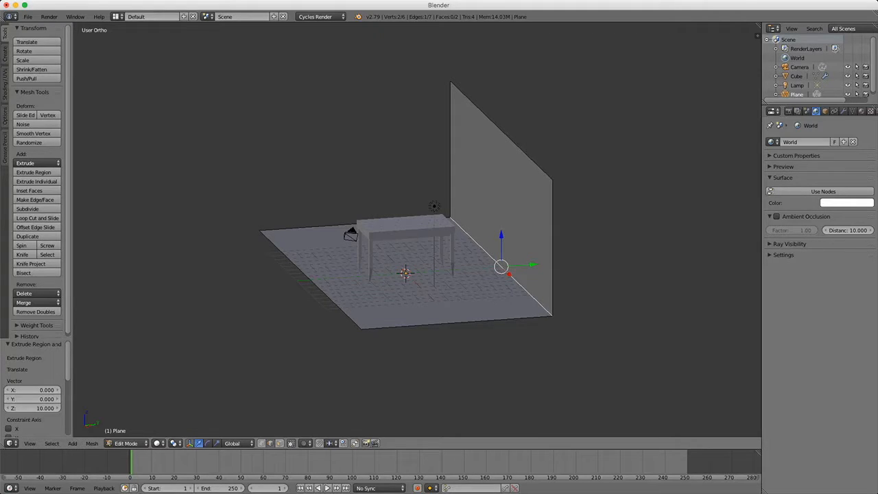
key("ctrl+b")
key("Return")
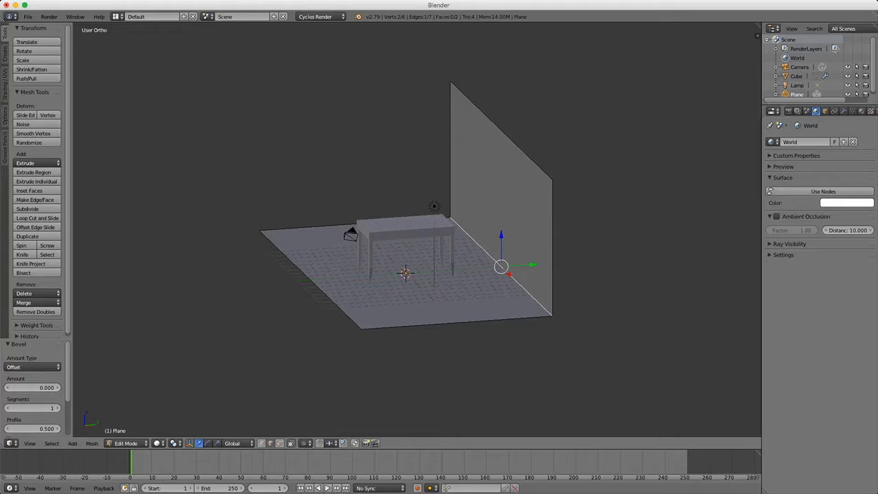
left_click(33, 387)
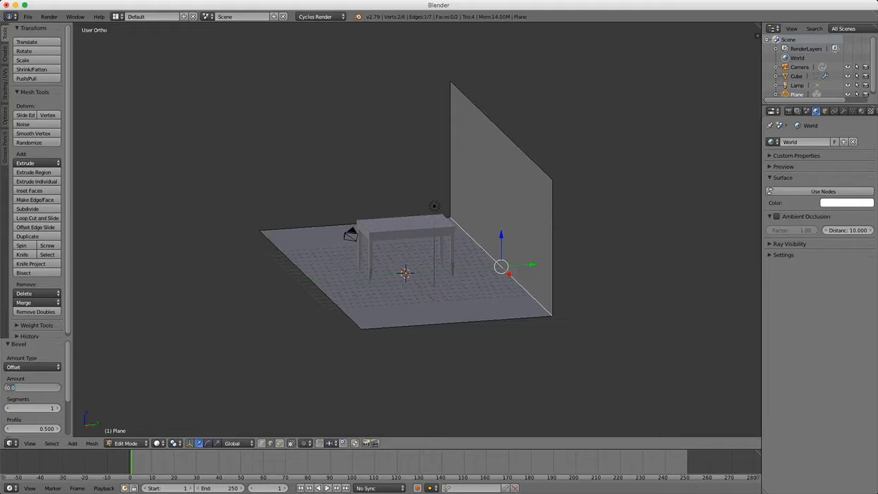
type("2")
key("Return")
left_click(32, 408)
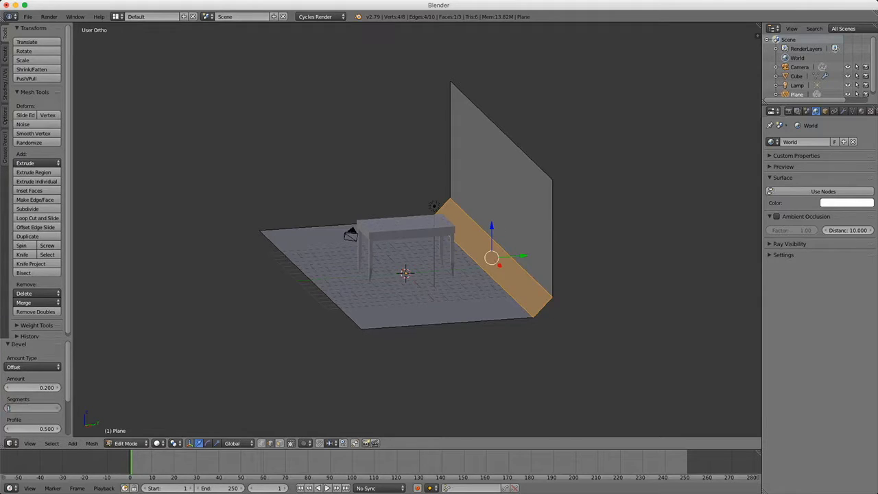
type("5")
key("Return")
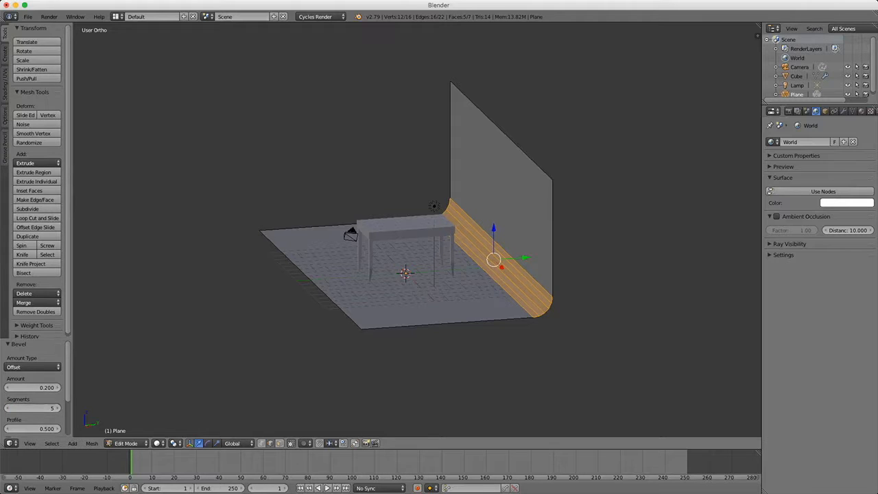
In Object Mode, shade the backdrop plane smooth and add a Subdivision Surface modifier to it.
key("Tab")
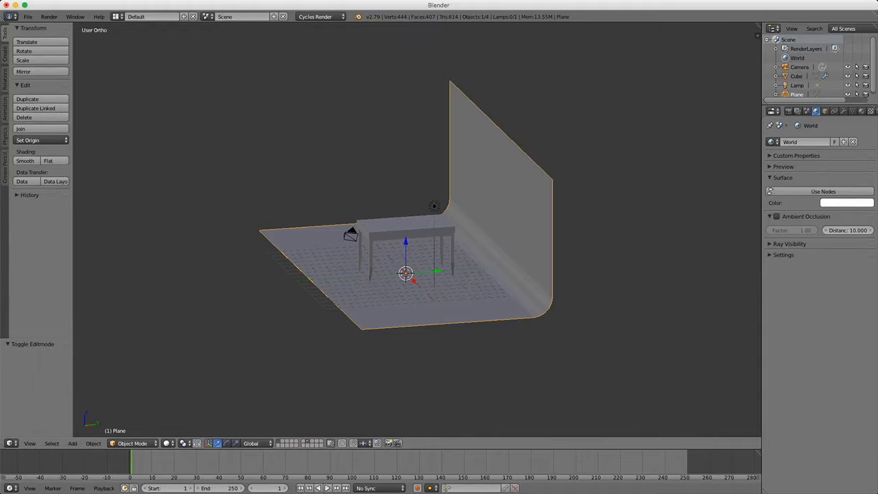
left_click(25, 160)
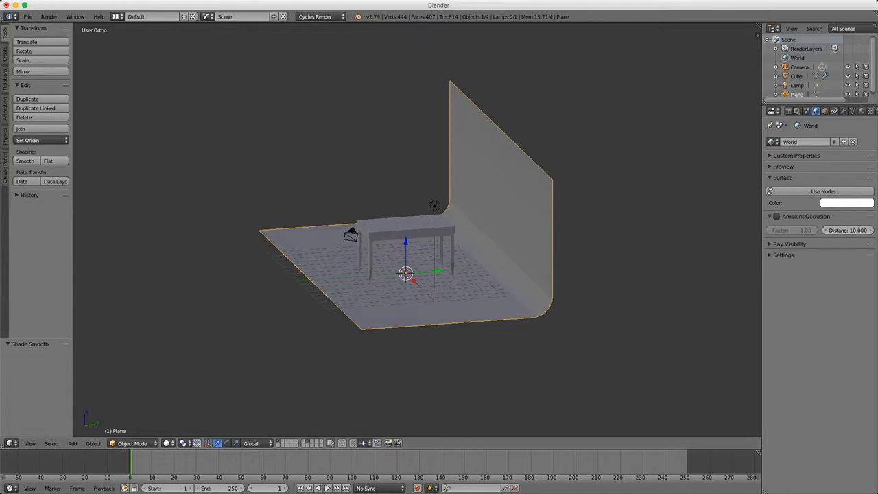
left_click(842, 110)
left_click(819, 142)
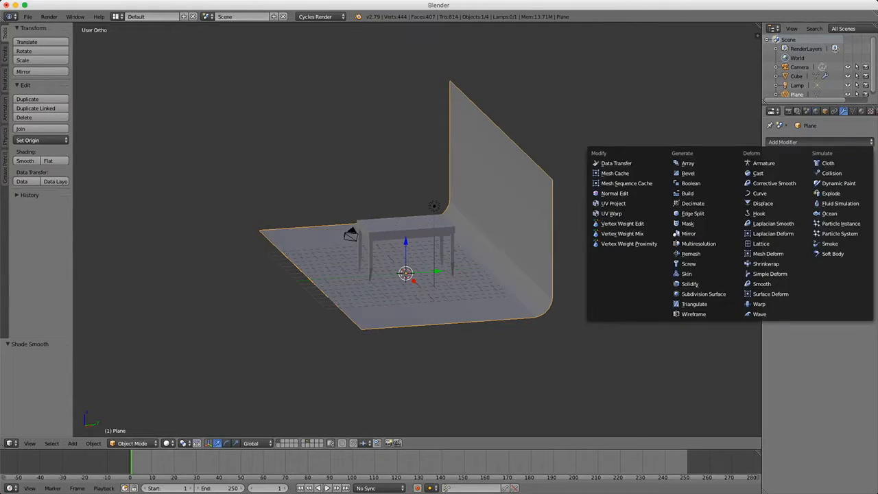
left_click(703, 294)
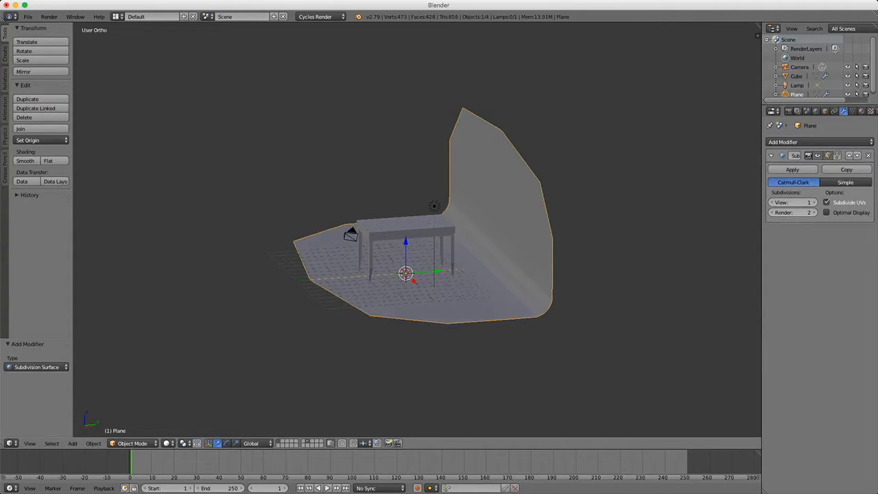
Set an edge crease of 1 on the six straight outer edges of the backdrop's floor and wall, and return to Object Mode.
key("Tab")
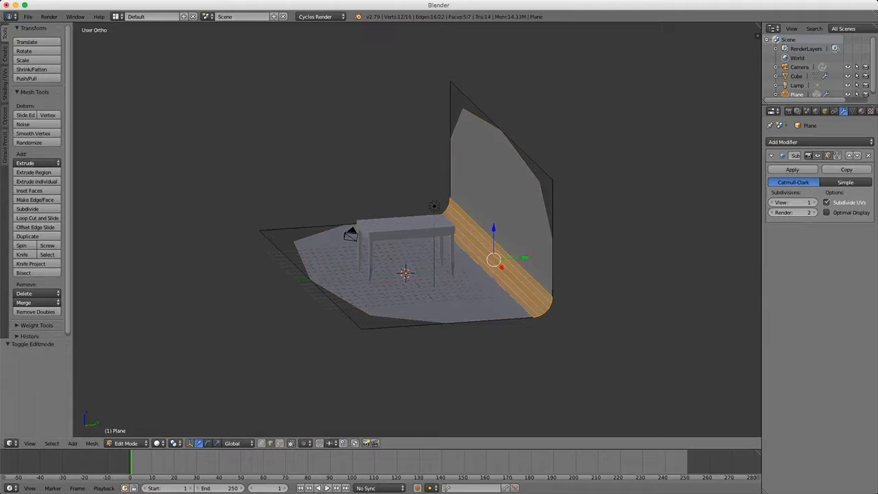
key("a")
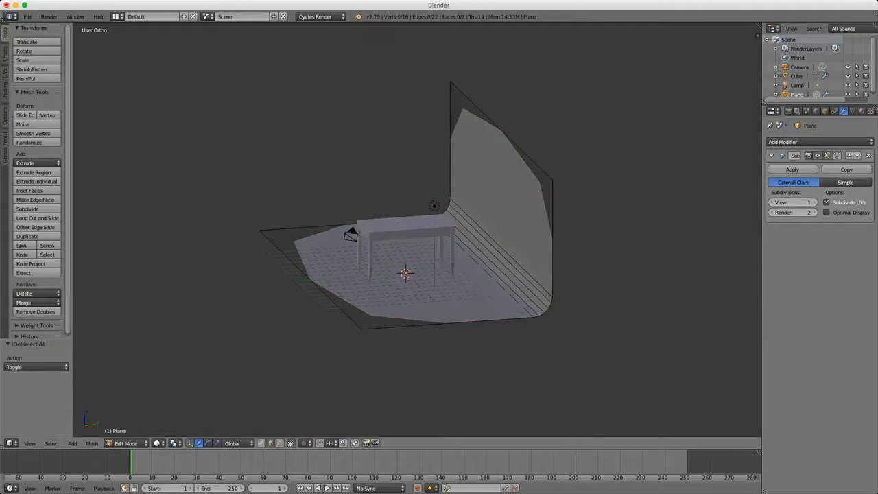
right_click(315, 226)
right_click(450, 148, "shift")
right_click(502, 131, "shift")
right_click(552, 231, "shift")
right_click(447, 322, "shift")
right_click(310, 280, "shift")
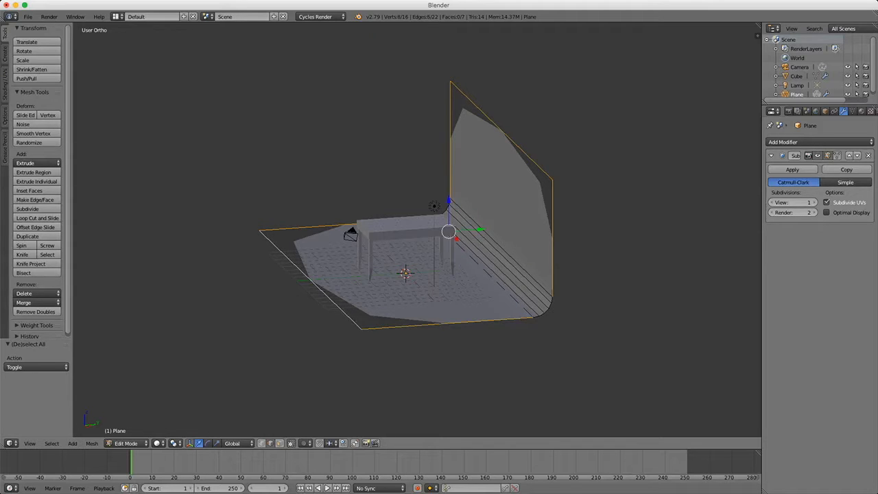
key("shift+e")
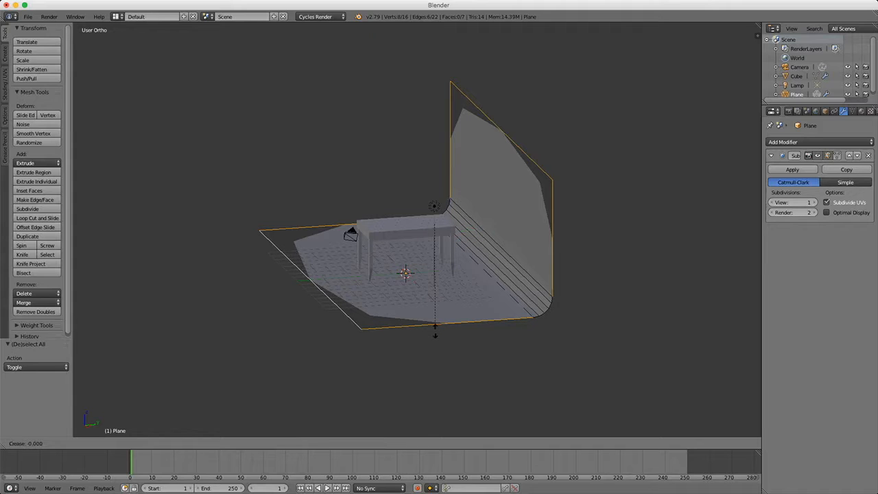
key("1")
key("Return")
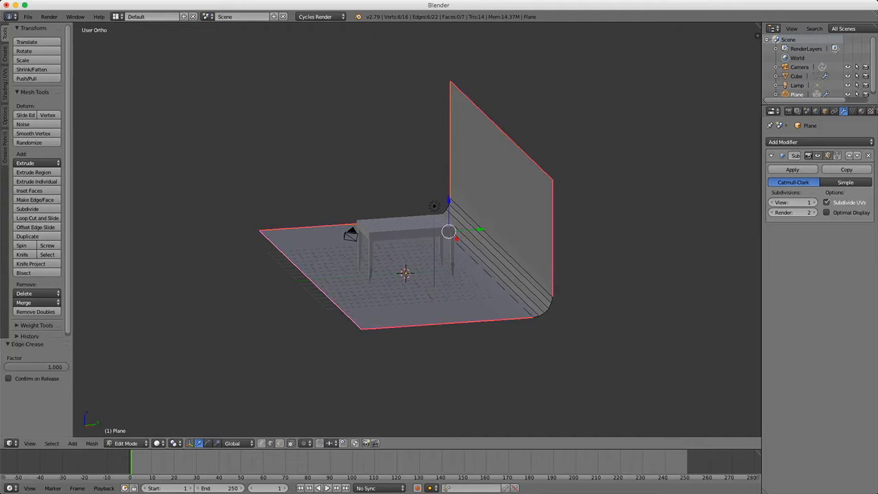
key("Tab")
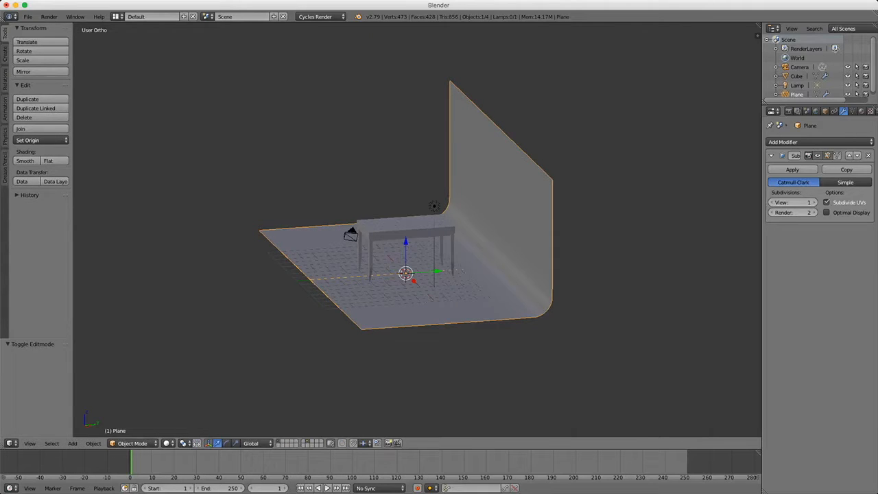
Create a new material for the backdrop plane and set its diffuse color to hex ffffff.
left_click(861, 111)
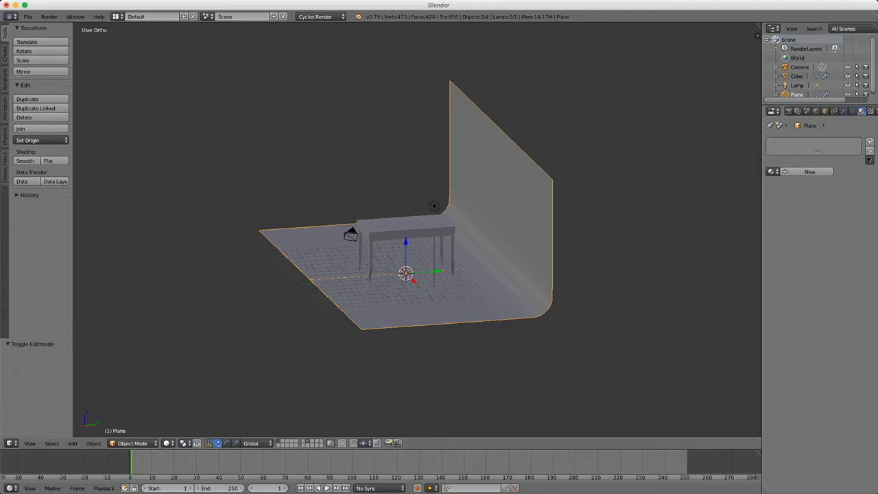
left_click(816, 171)
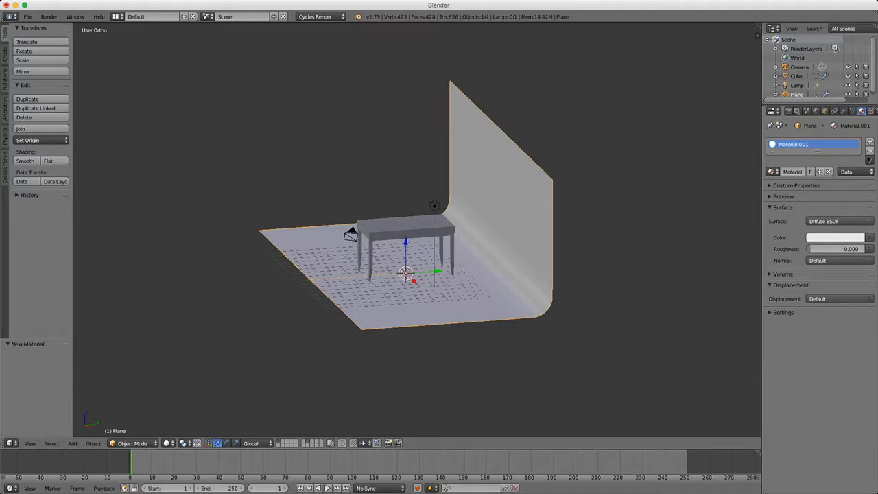
left_click(835, 237)
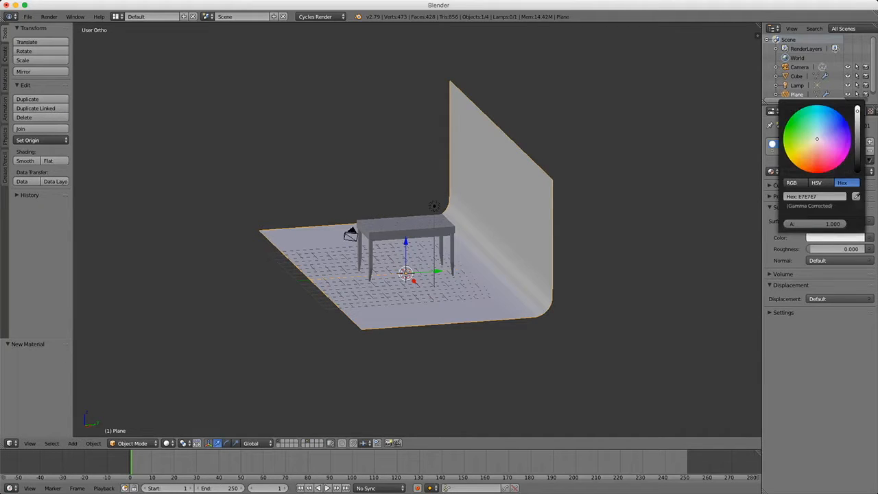
left_click(814, 196)
key("BackSpace")
type("ffffff")
key("Return")
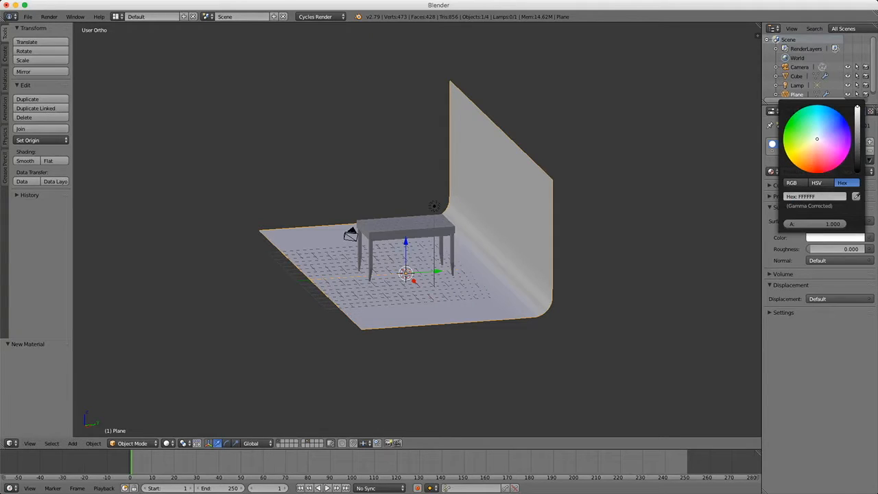
With Lock Camera to View temporarily on, frame the whole table from about X 2.6, Y -12.4, Z 4.5 in camera view.
key("KP_1")
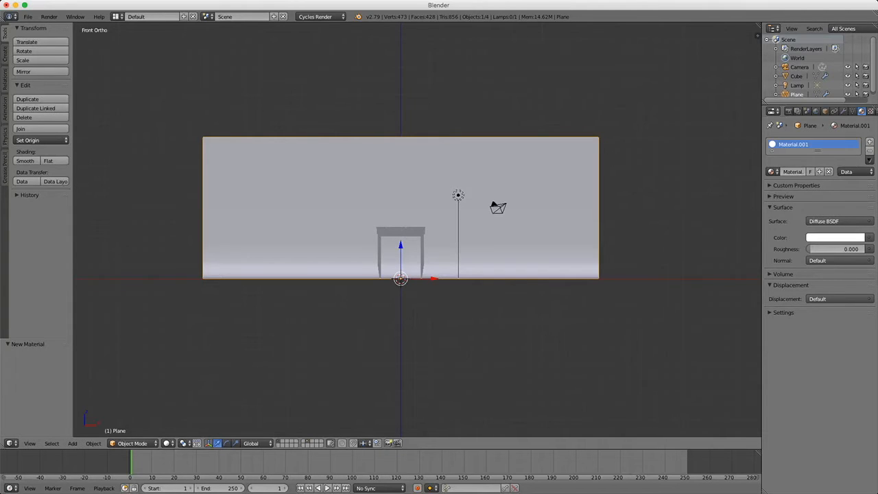
right_click(499, 207)
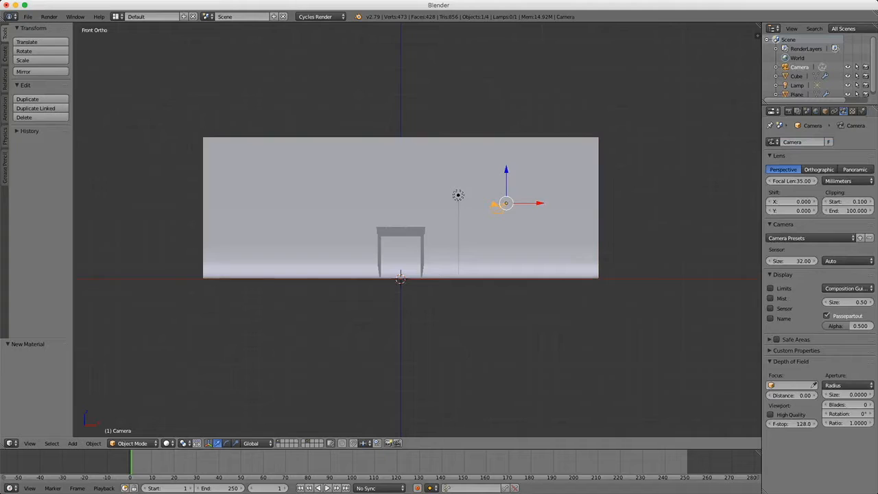
key("n")
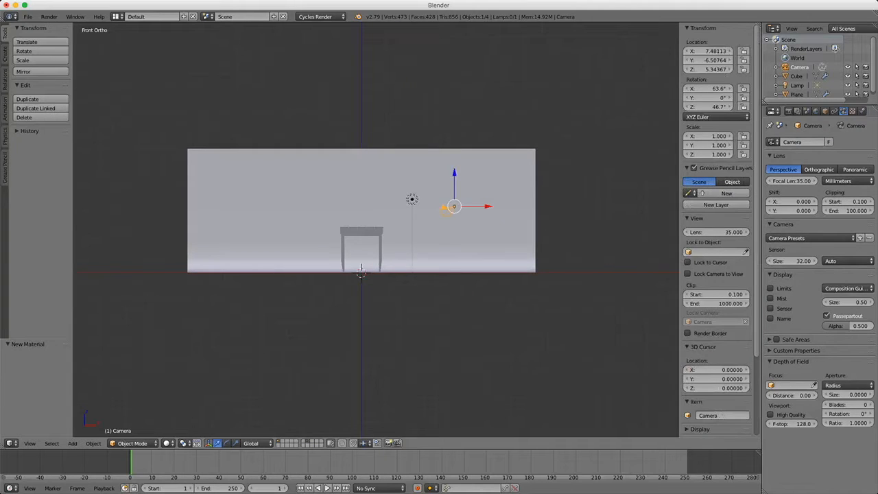
left_click(687, 274)
key("KP_0")
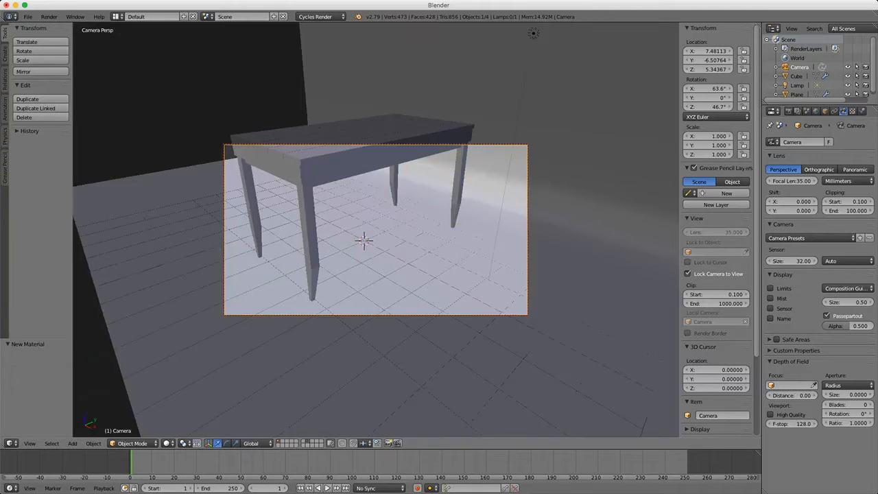
middle_click_drag(363, 234, 466, 262, "shift")
scroll(465, 248, "up", 1)
scroll(465, 247, "down", 2)
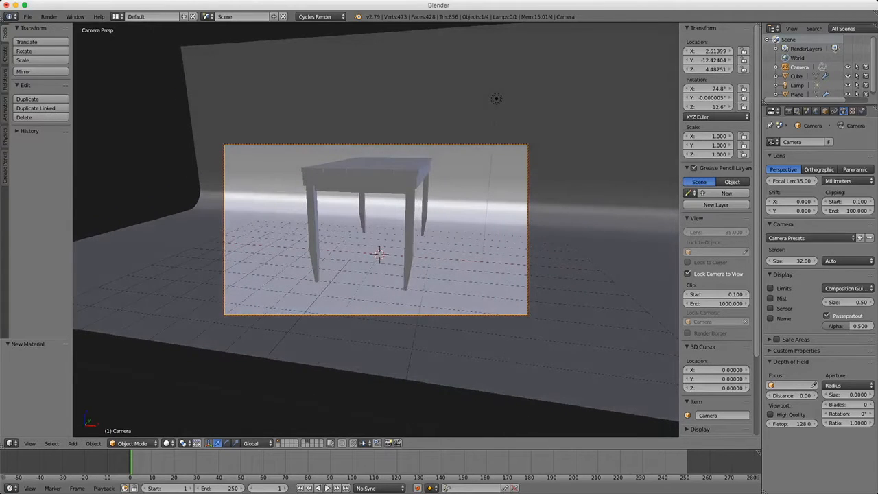
left_click(687, 273)
Set the render resolution scale to 100% for the 1920 × 1080 output.
left_click(788, 111)
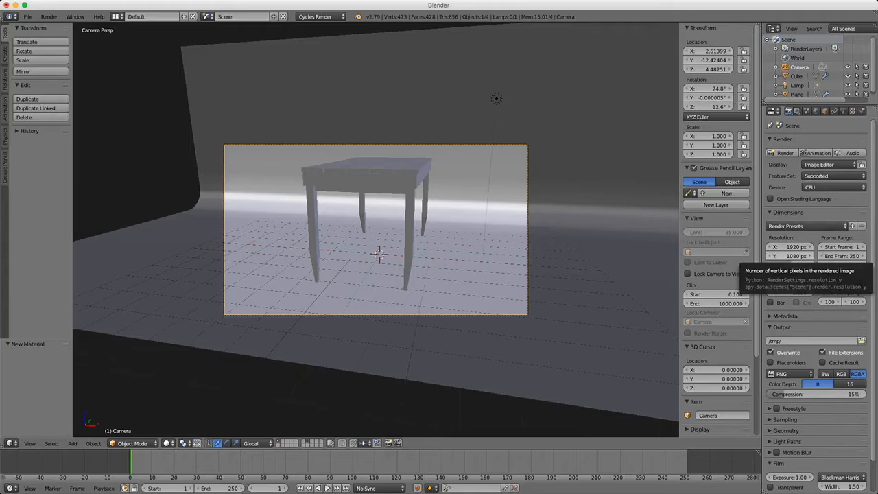
type("100")
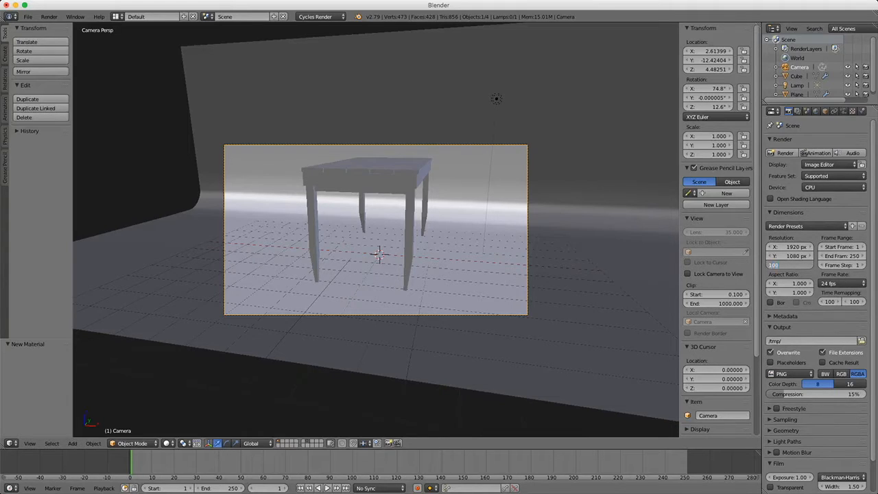
key("Return")
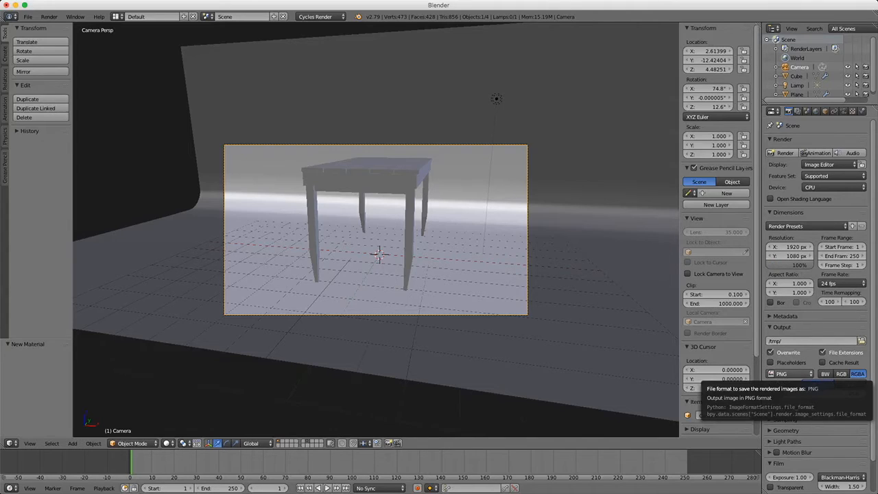
Set the PNG output compression to 90% and the Cycles render samples to 500.
left_click(785, 419)
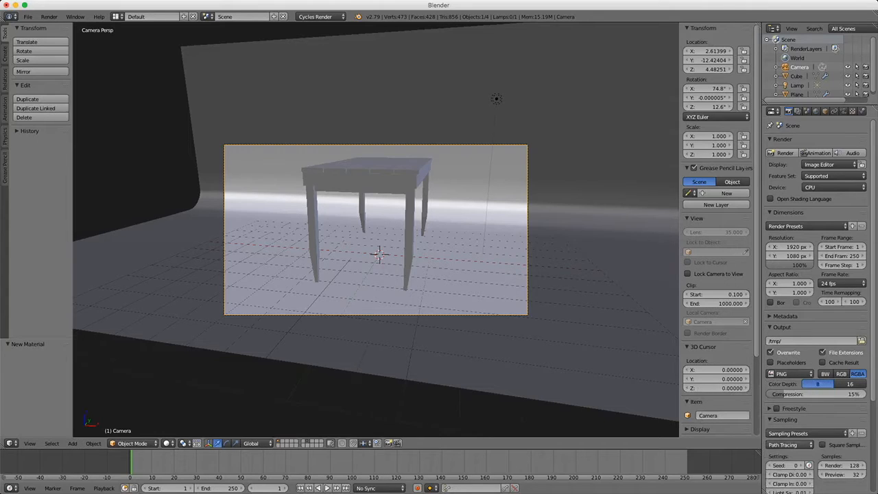
left_click(816, 393)
type("90")
key("Return")
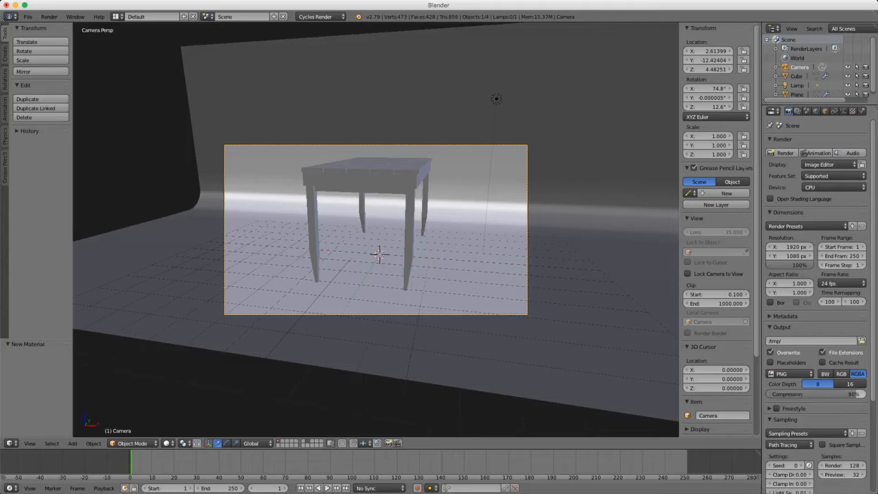
left_click(833, 465)
type("500")
key("Return")
Save the scene as wood_planked_table.blend in the Desktop's Table folder.
key("ctrl+s")
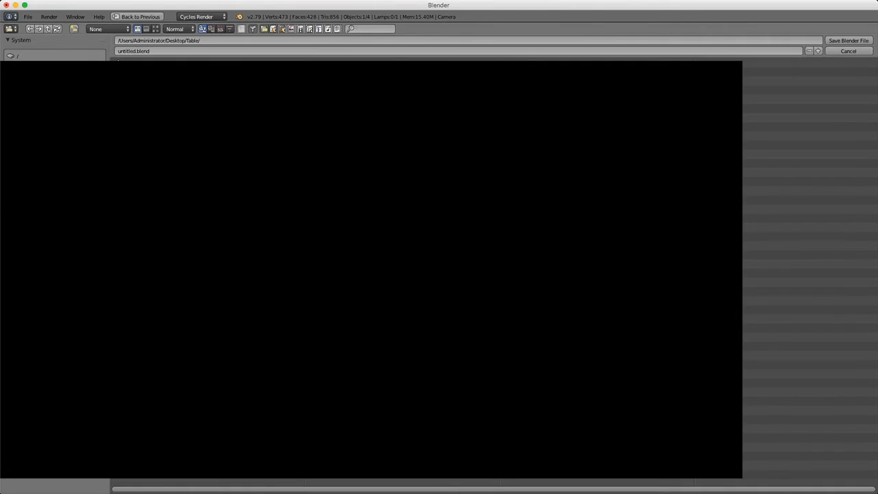
left_click(209, 51)
type("wood")
type("_pl")
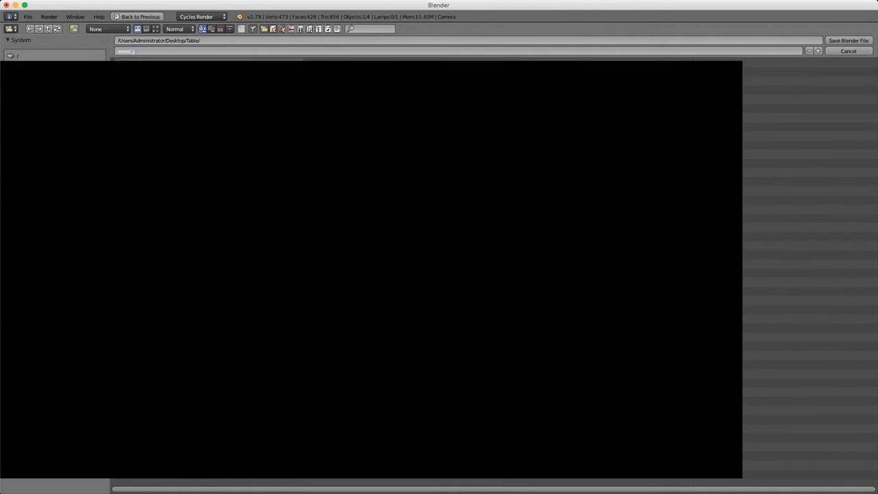
type("anked_table.blend")
key("Return")
left_click(848, 41)
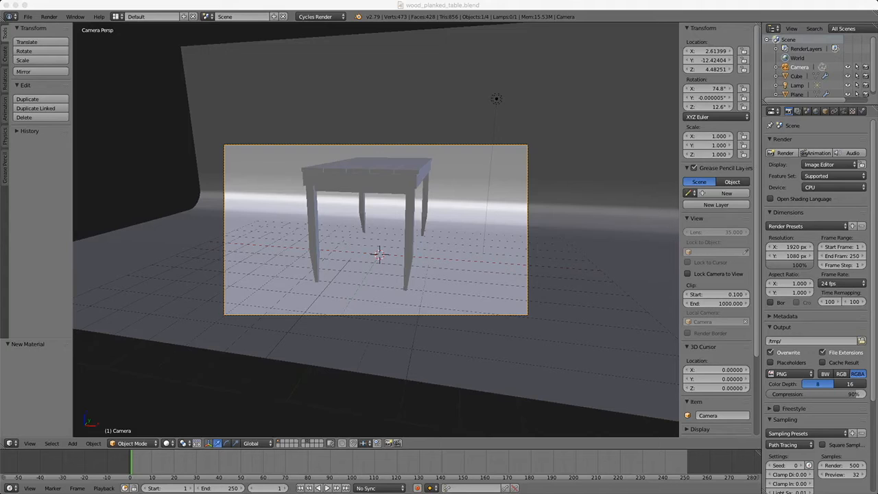
Render the camera view as a still image and save the result as wood_planked_table.png in the Table folder.
left_click(800, 153)
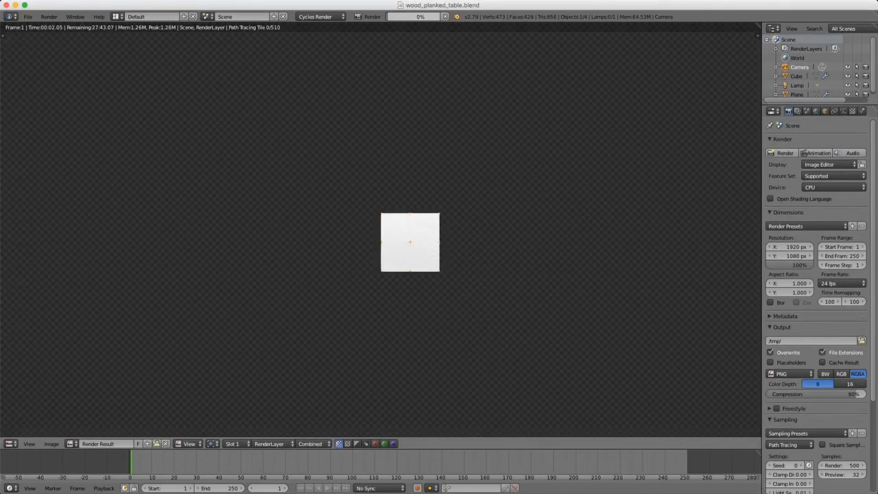
left_click(51, 443)
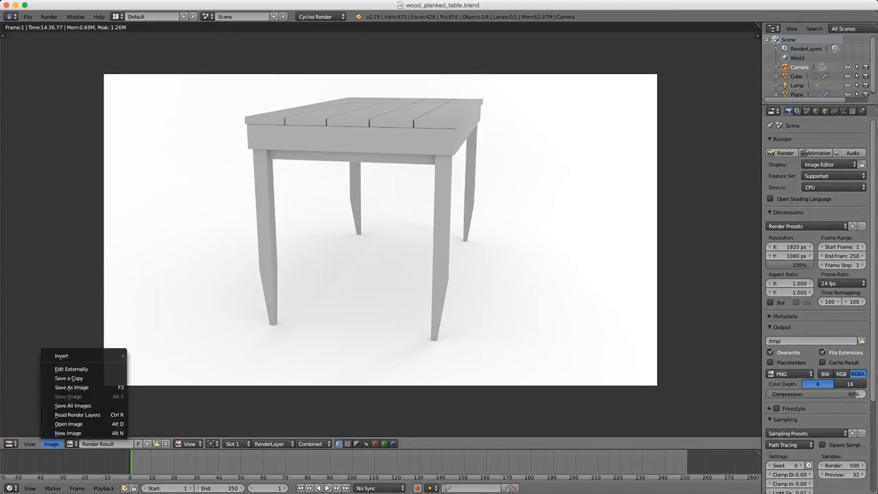
left_click(71, 386)
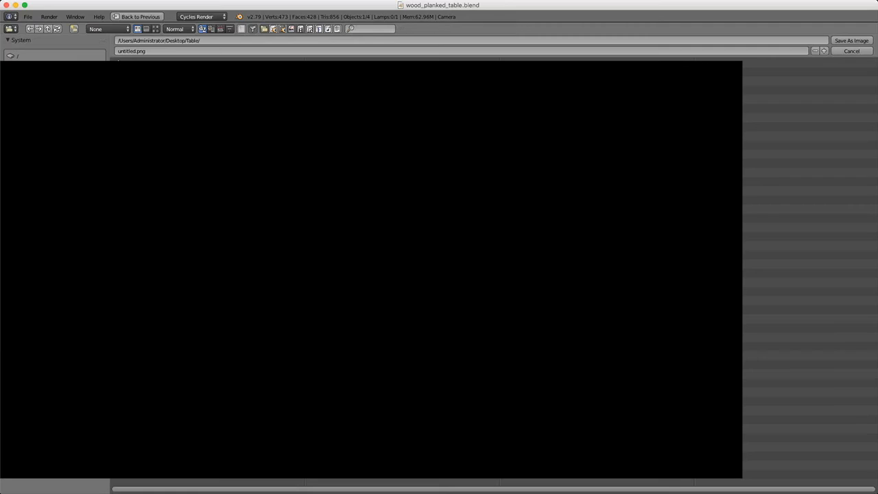
left_click(181, 50)
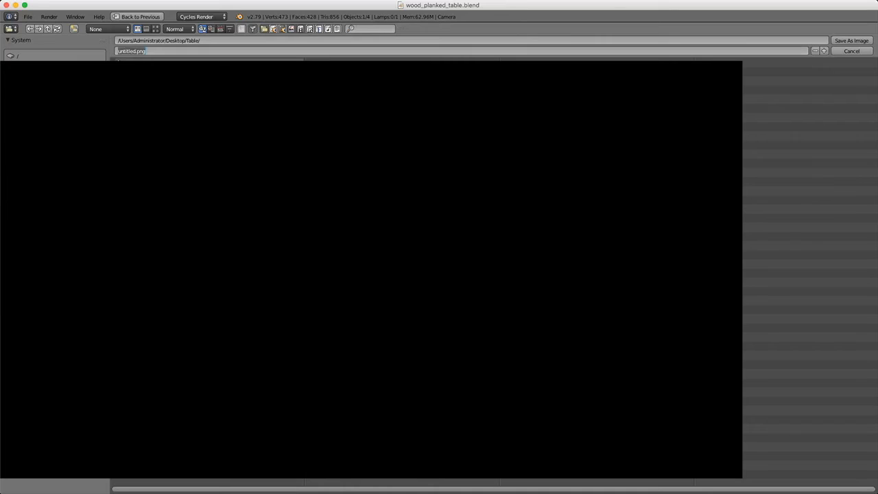
type("wood_planked_table")
key("Return")
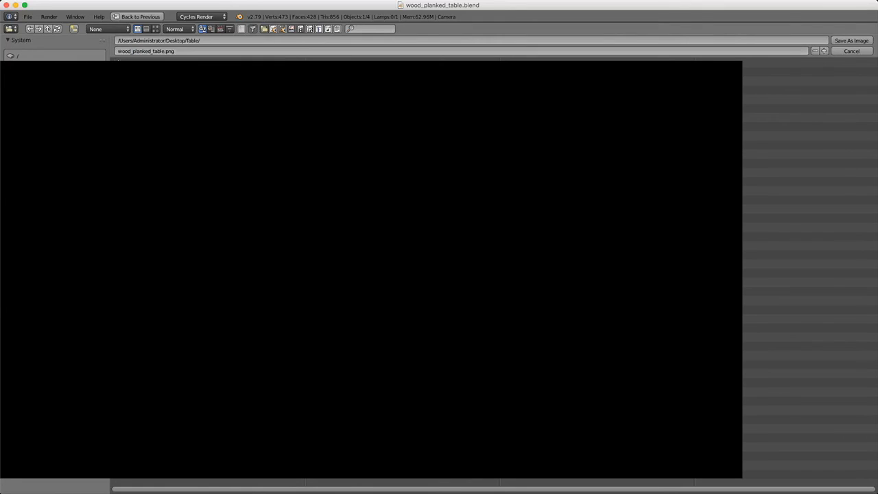